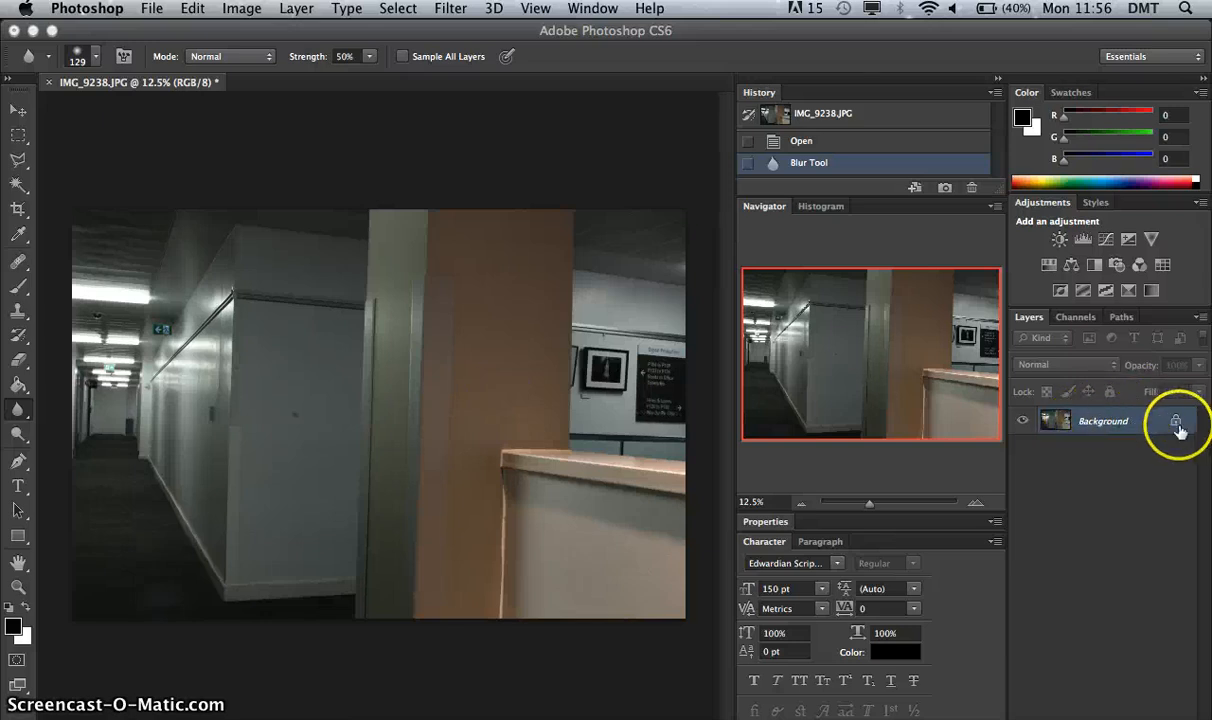
Convert the locked Background into a regular editable layer.
double_click(1108, 425)
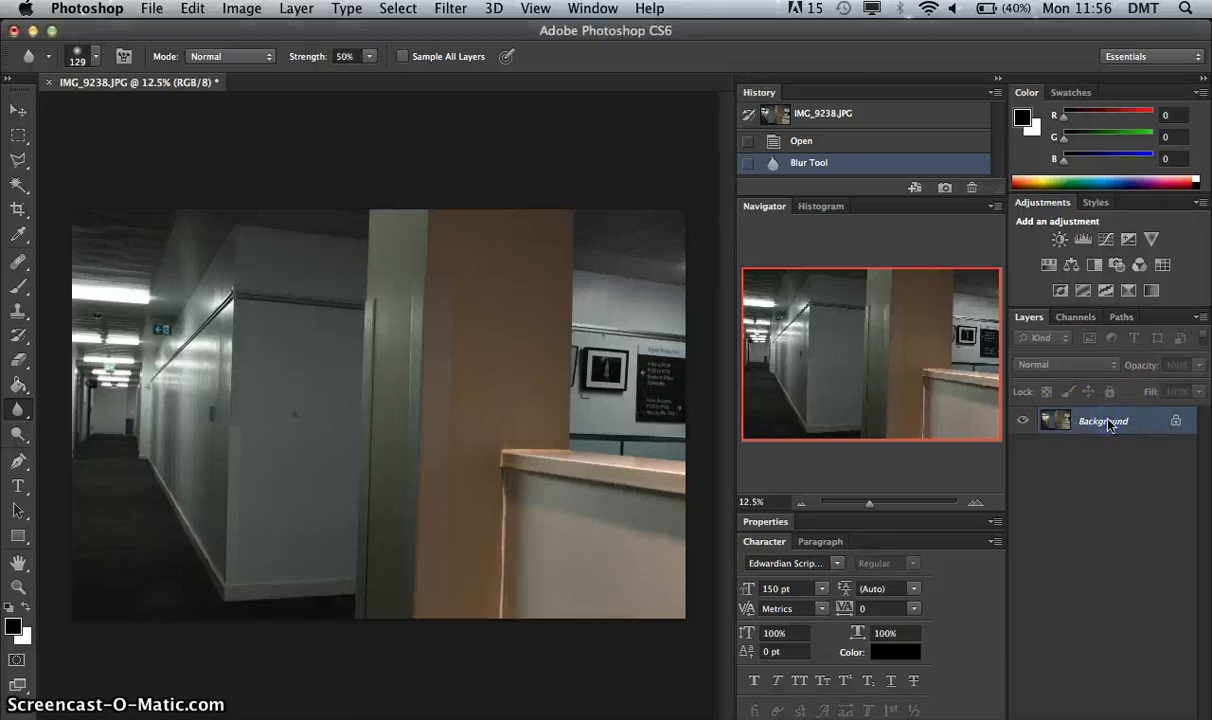
left_click(755, 318)
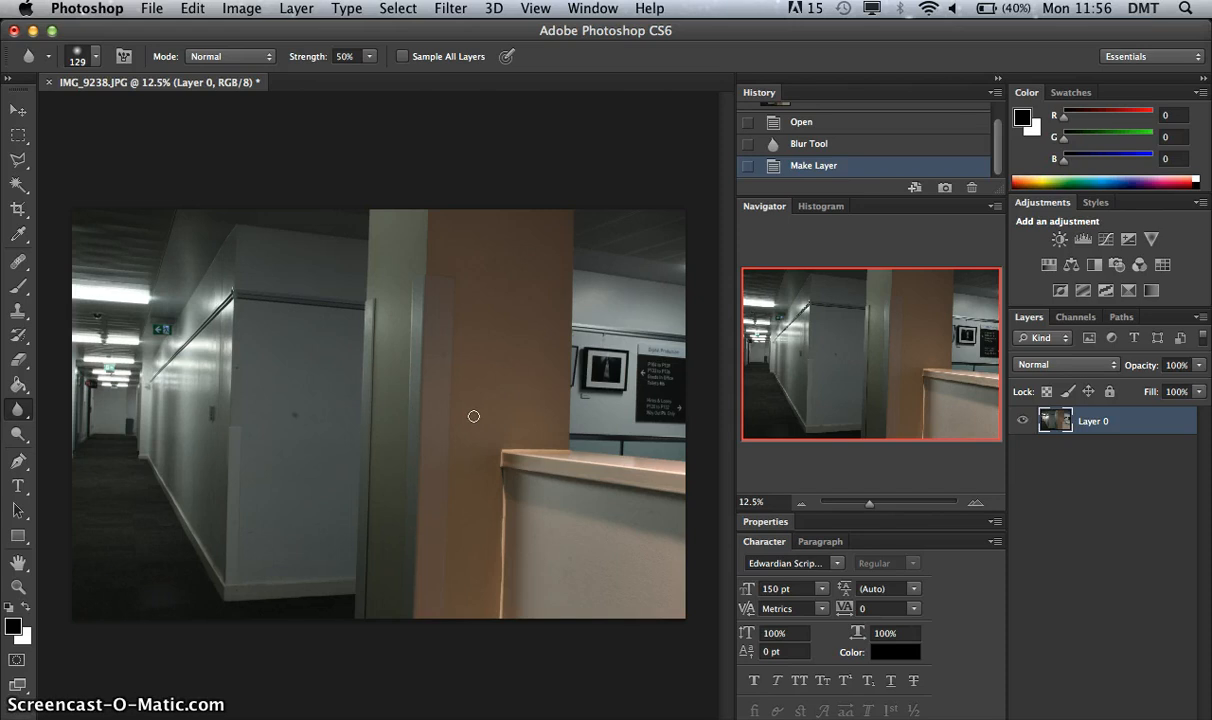
With the Polygonal Lasso, start an outline below the photo and trace the grey pillar's left edge up beyond the image's upper border.
left_click(18, 158)
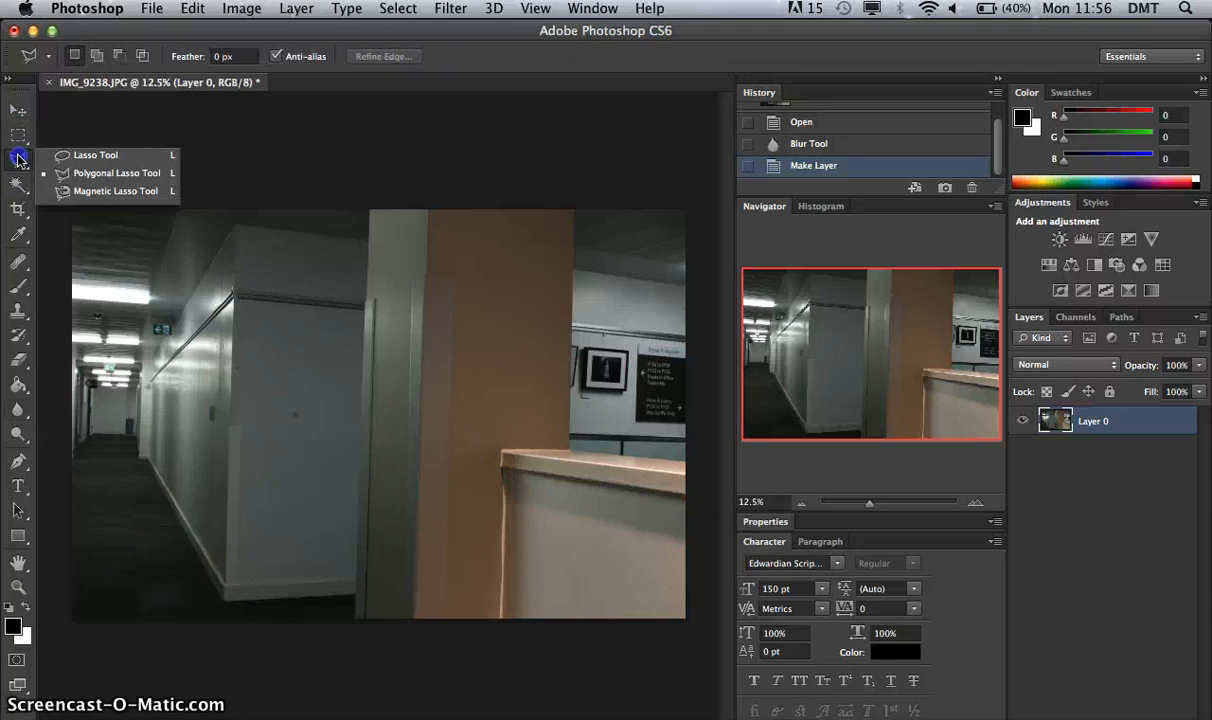
left_click(134, 180)
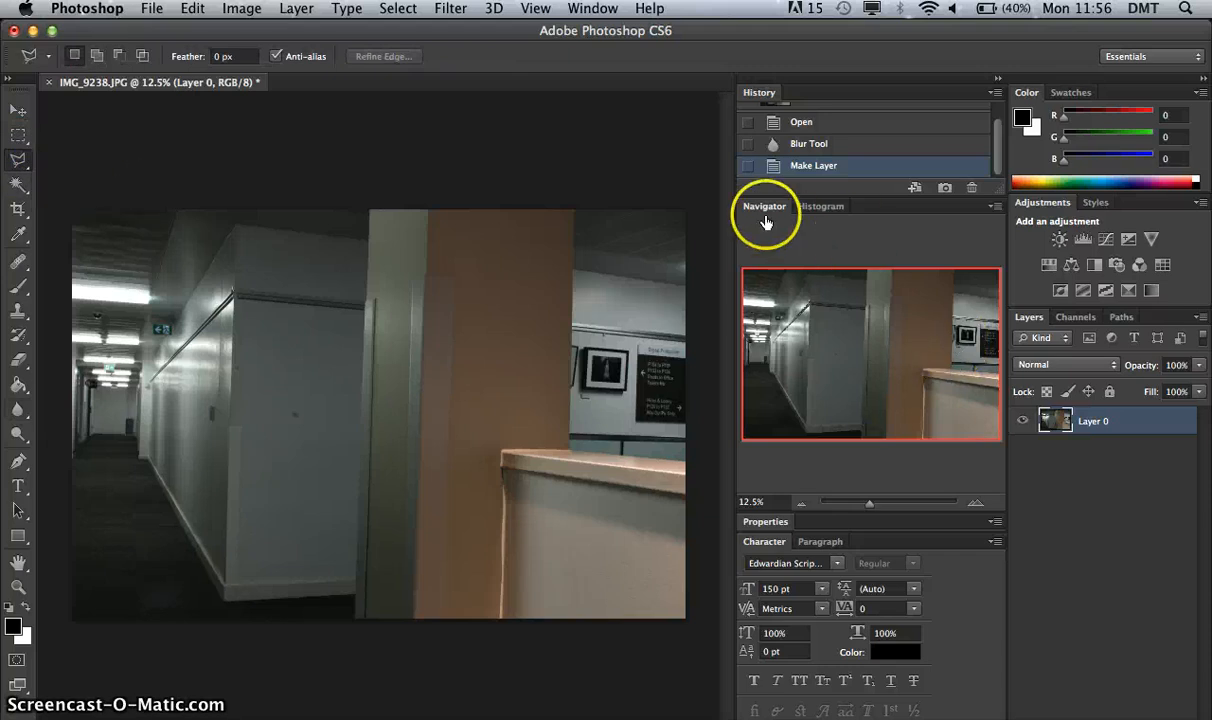
left_click_drag(869, 502, 893, 508)
left_click_drag(868, 352, 866, 446)
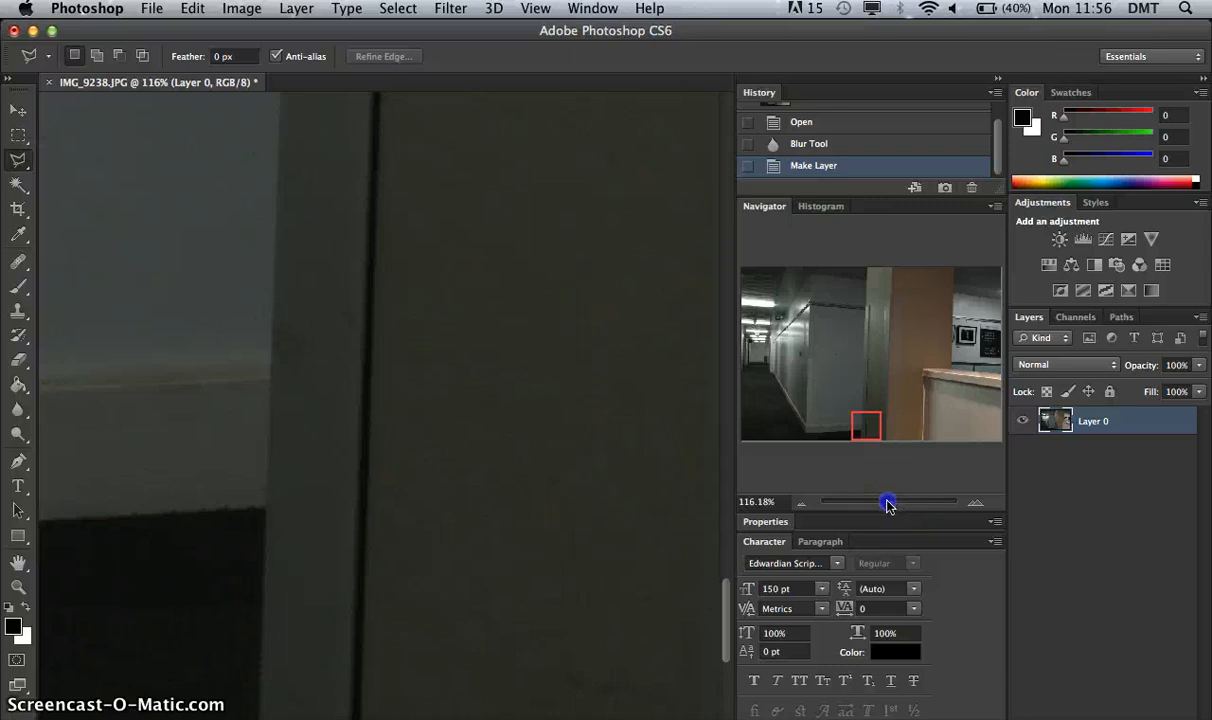
left_click_drag(887, 505, 881, 507)
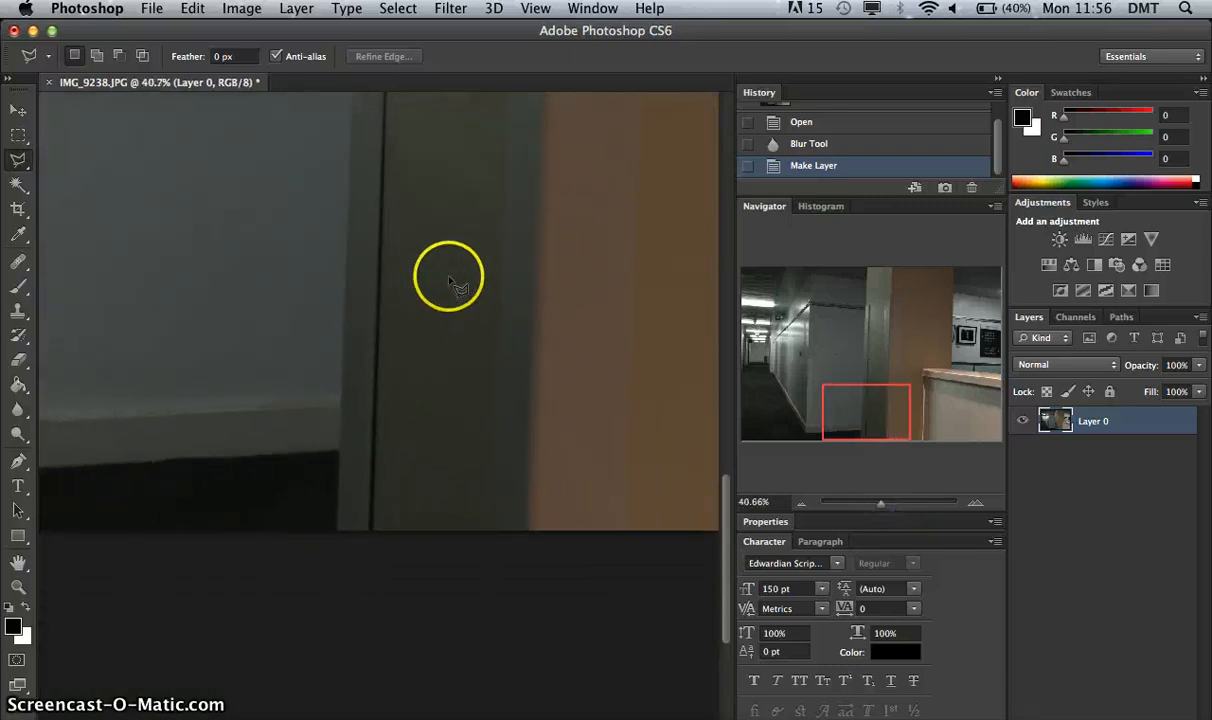
left_click_drag(503, 271, 473, 369)
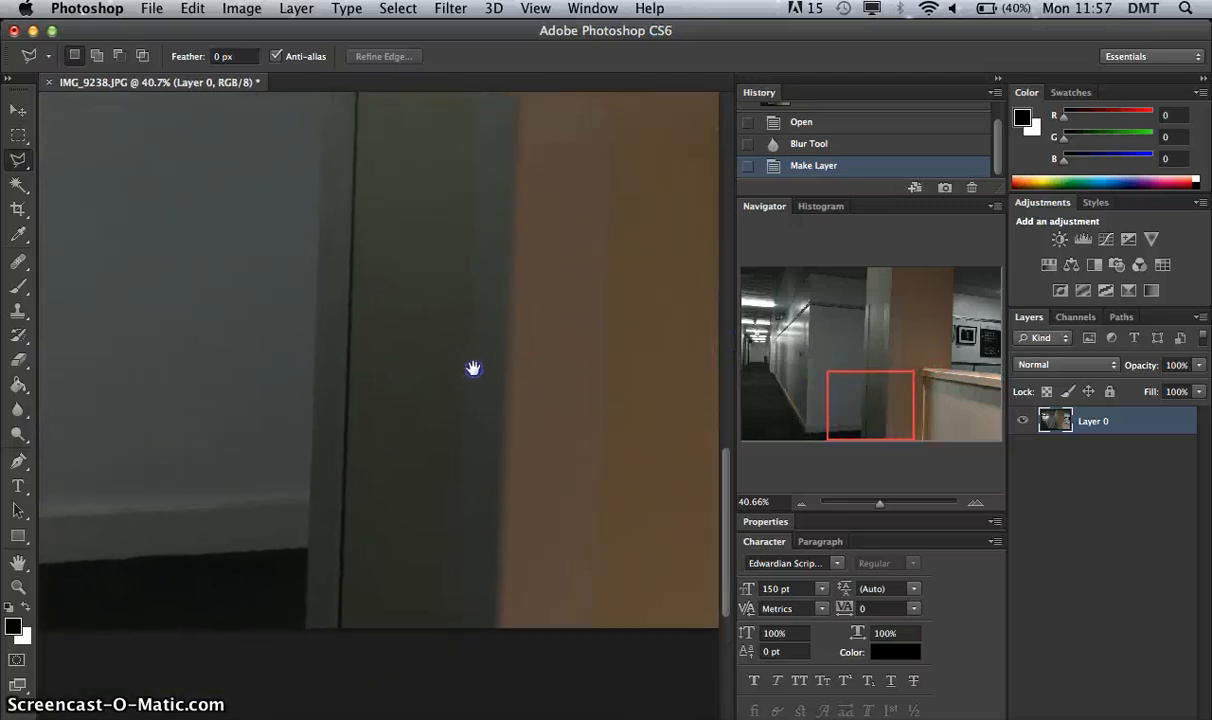
left_click(288, 649)
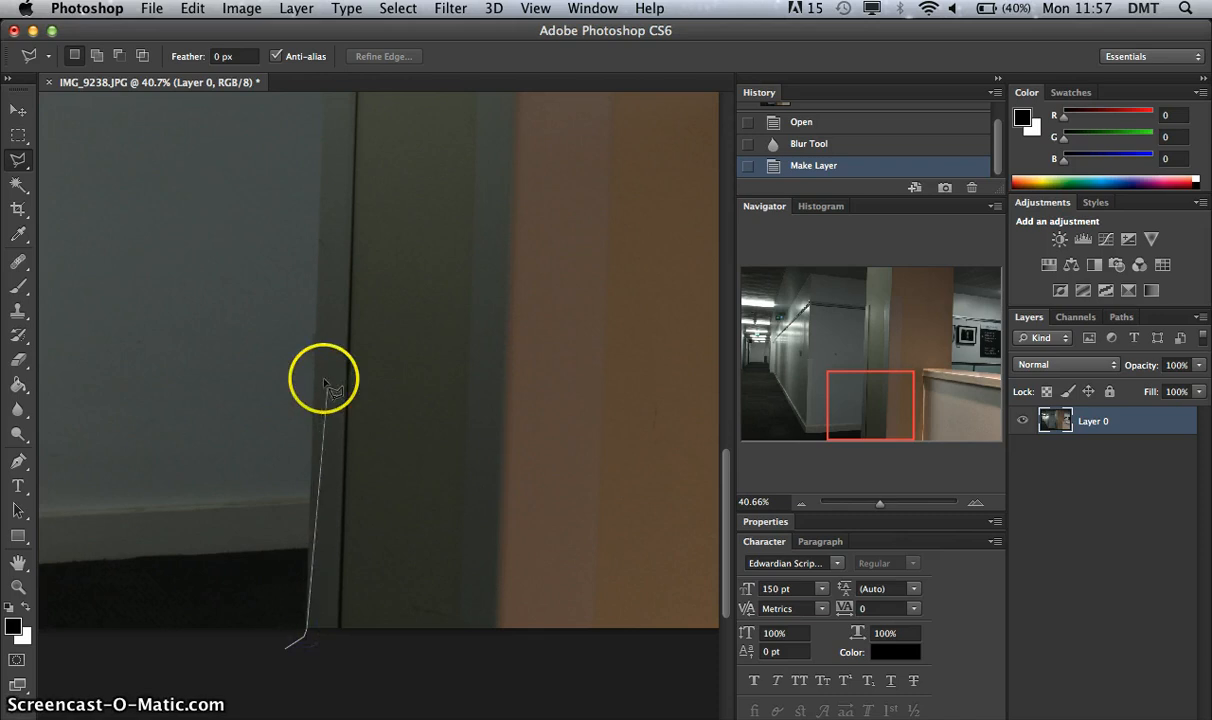
mouse_move(322, 54)
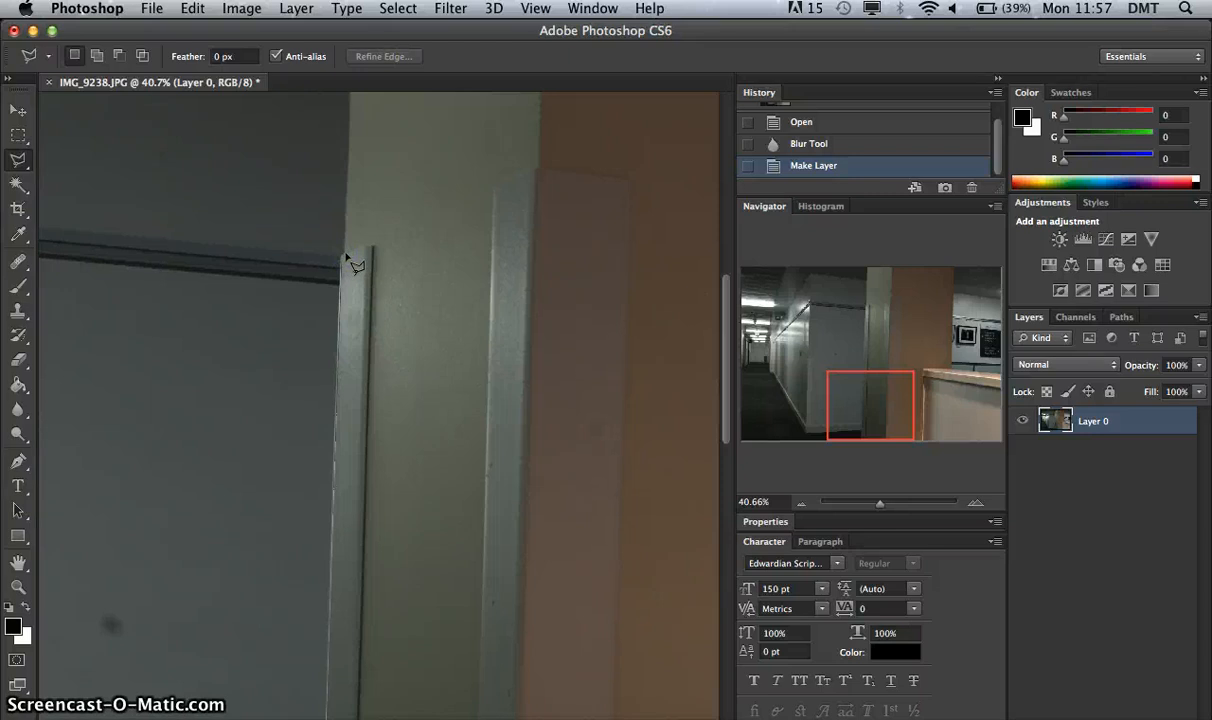
left_click(345, 254)
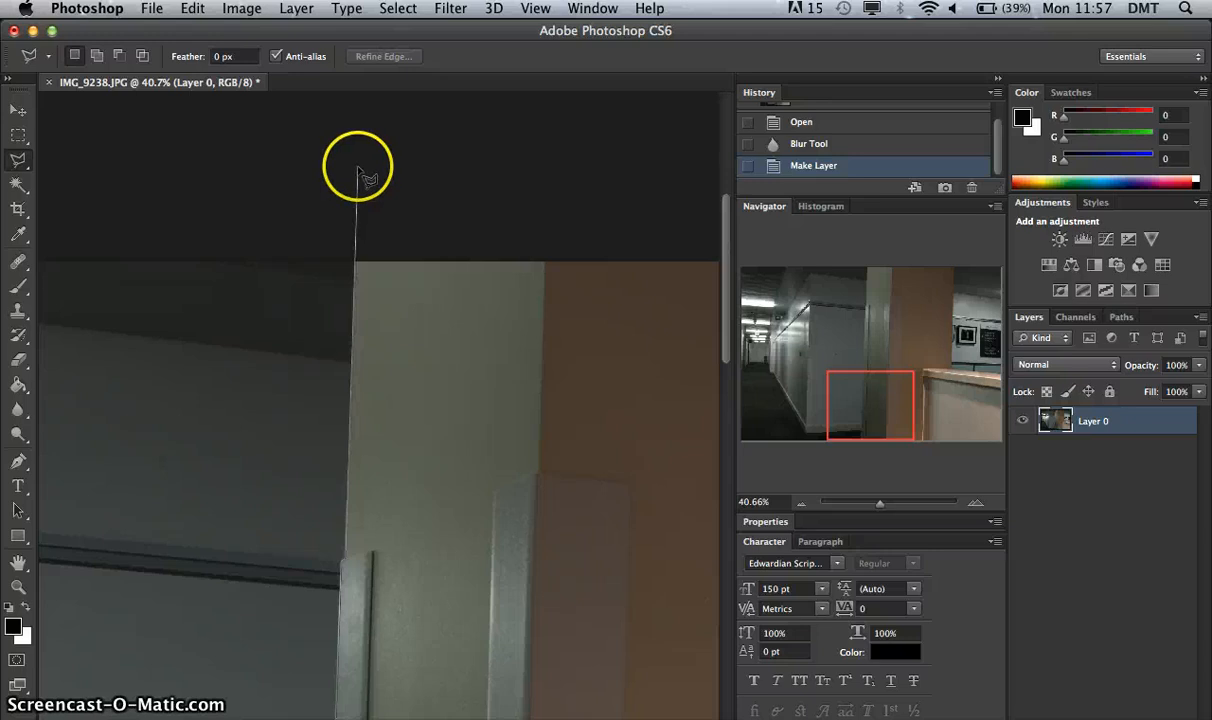
left_click(357, 170)
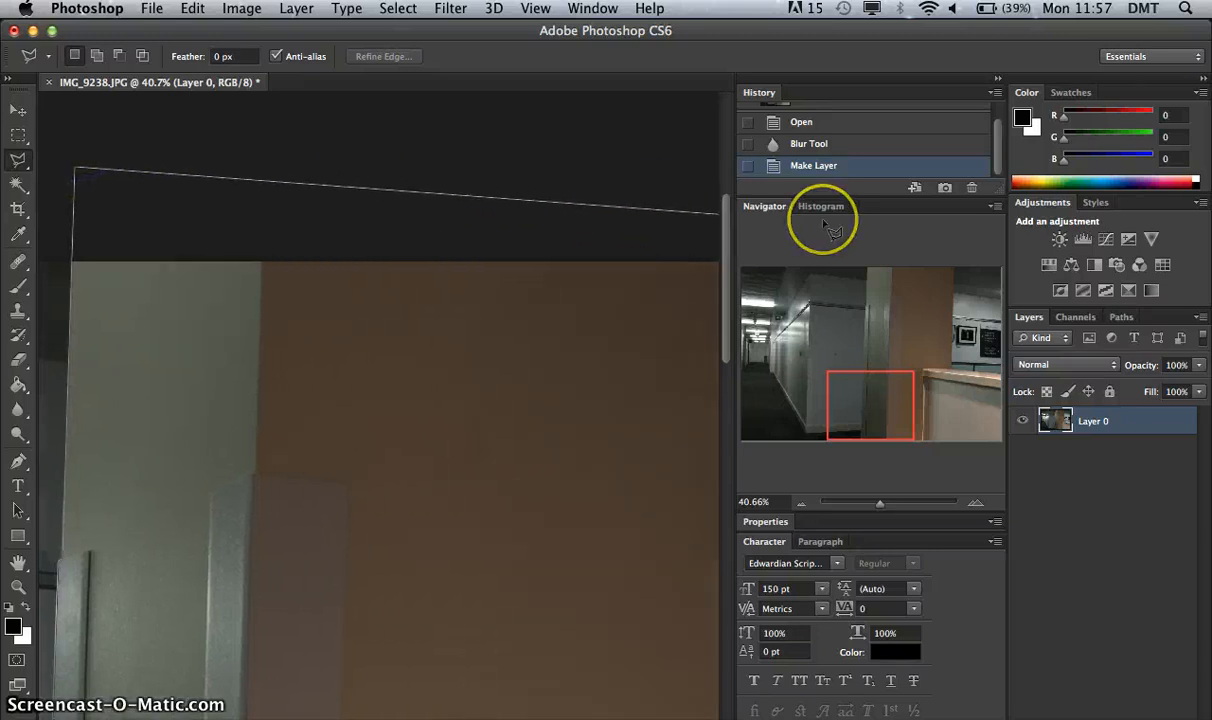
Continue the lasso down the pillar's right edge and along the counter top, then close the selection around the photo's lower edge.
left_click(538, 247)
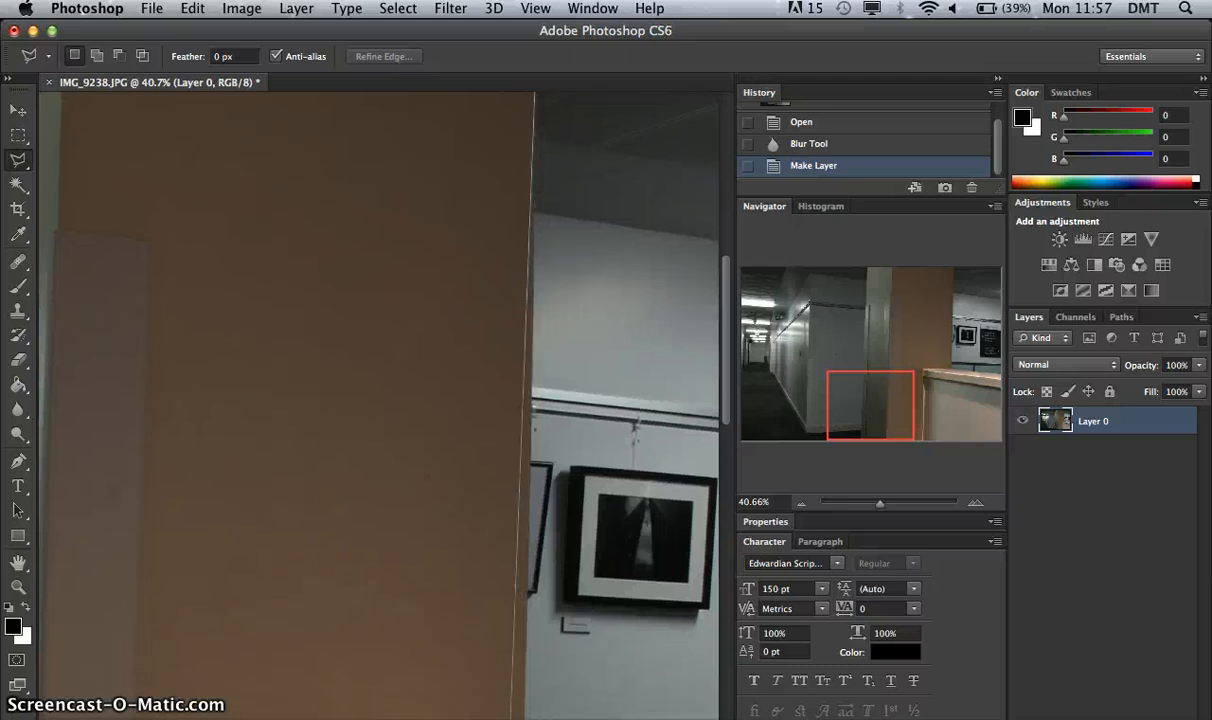
left_click(524, 628)
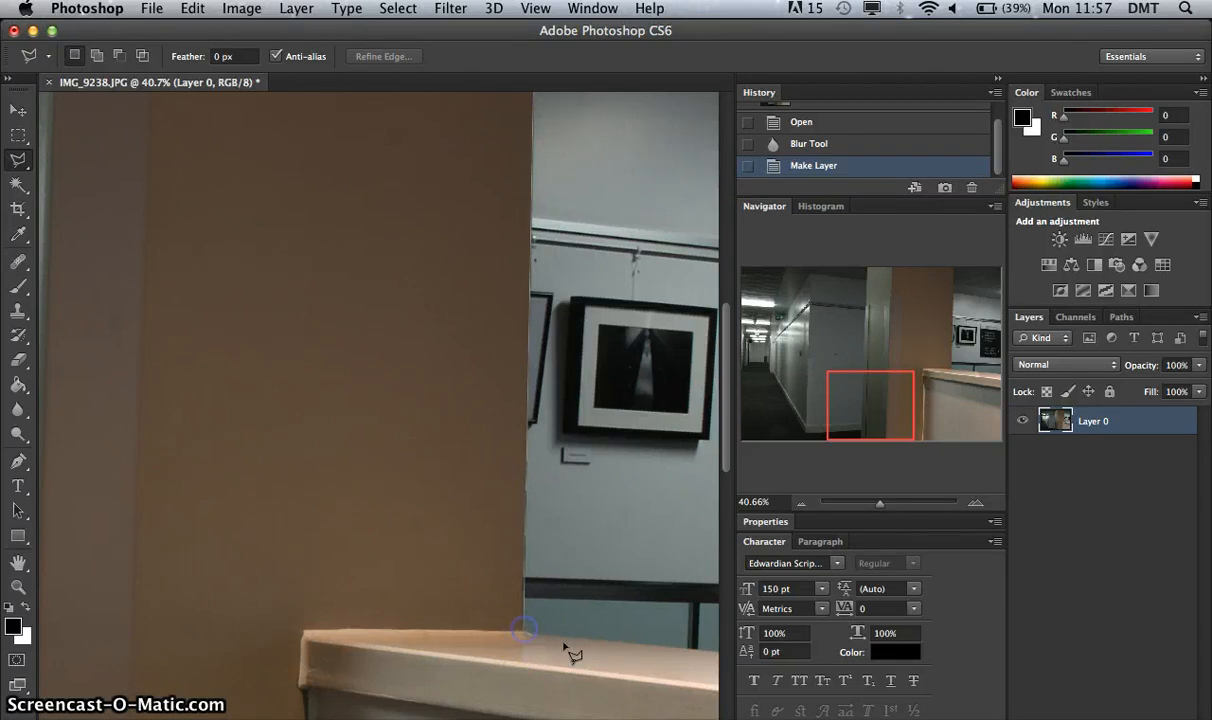
left_click(527, 636)
left_click(650, 640)
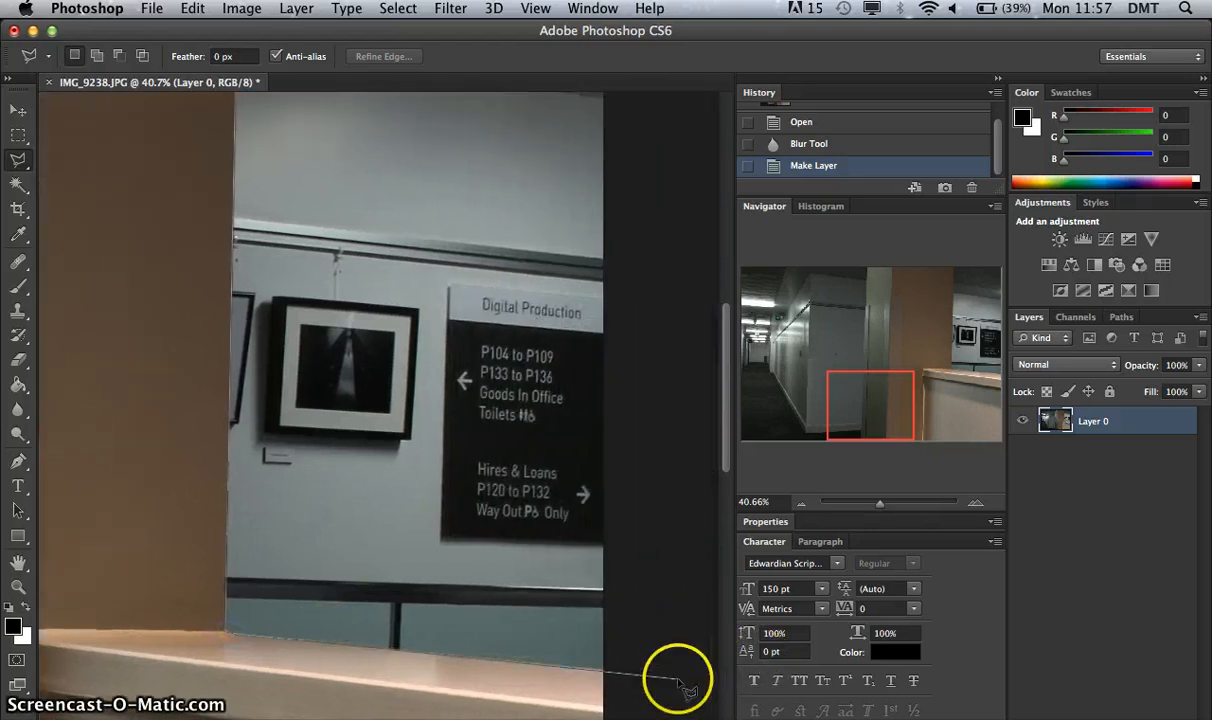
left_click(678, 678)
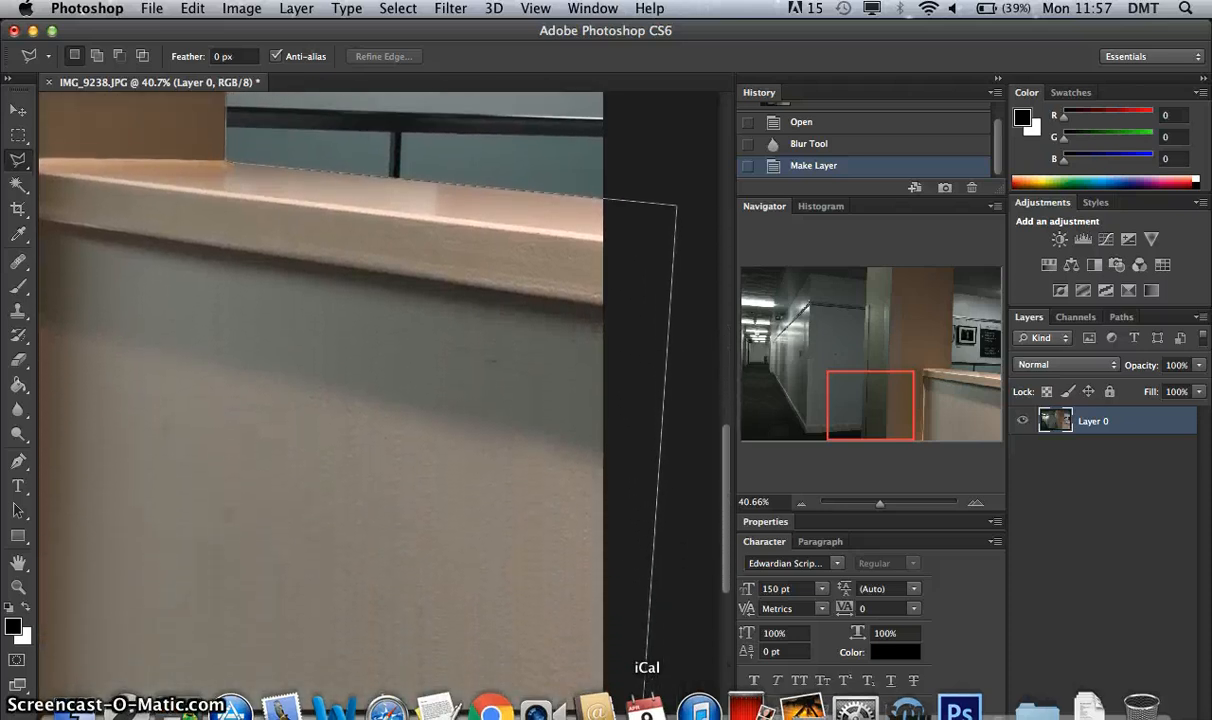
left_click(614, 671)
left_click(40, 677)
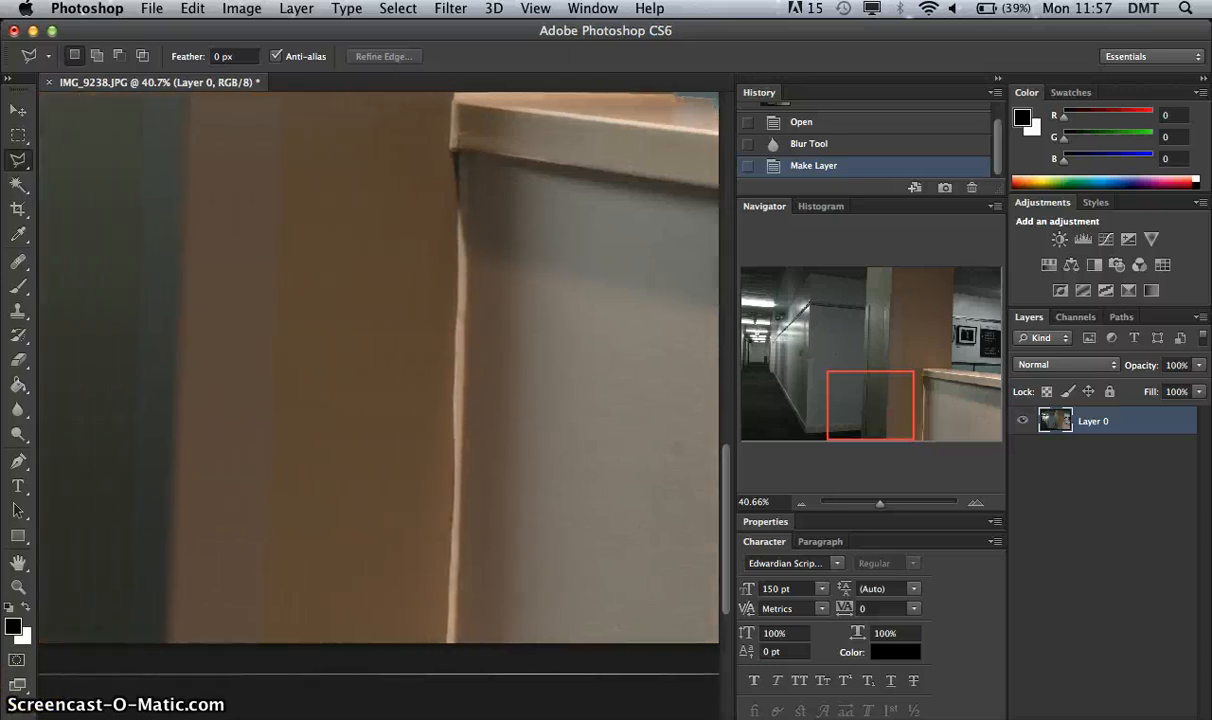
left_click(148, 667)
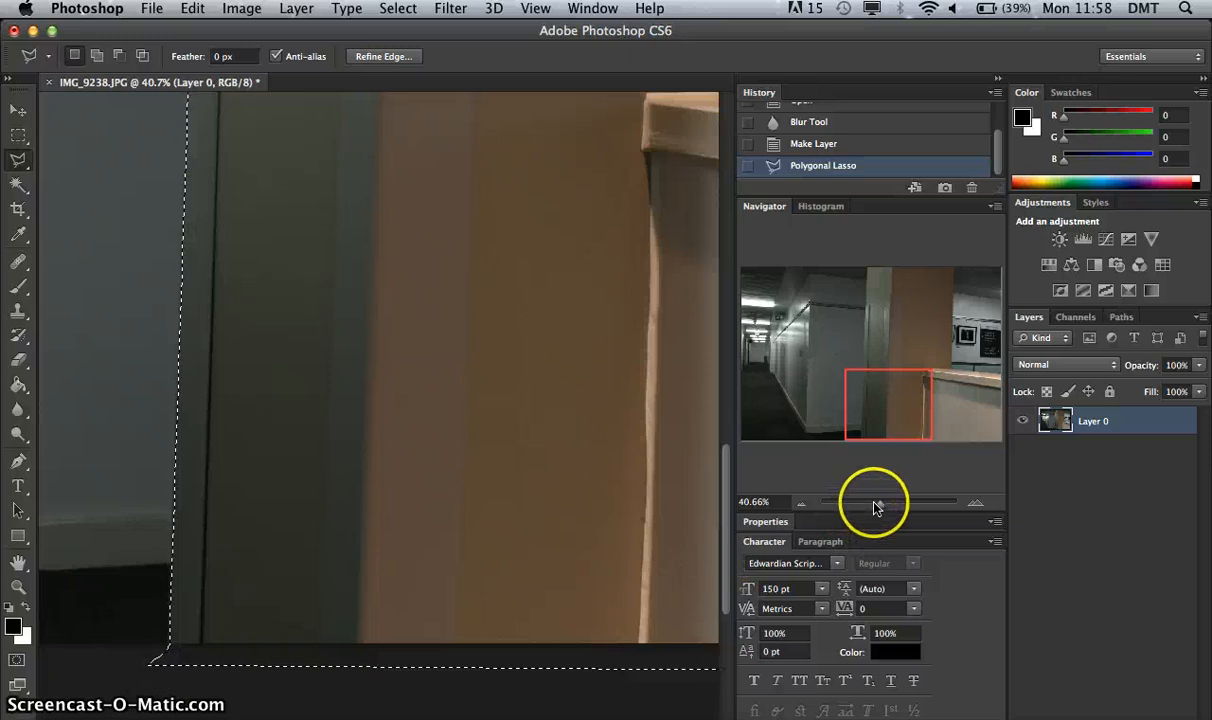
Cut the selected pillar and counter out of the photo.
left_click_drag(874, 507, 868, 505)
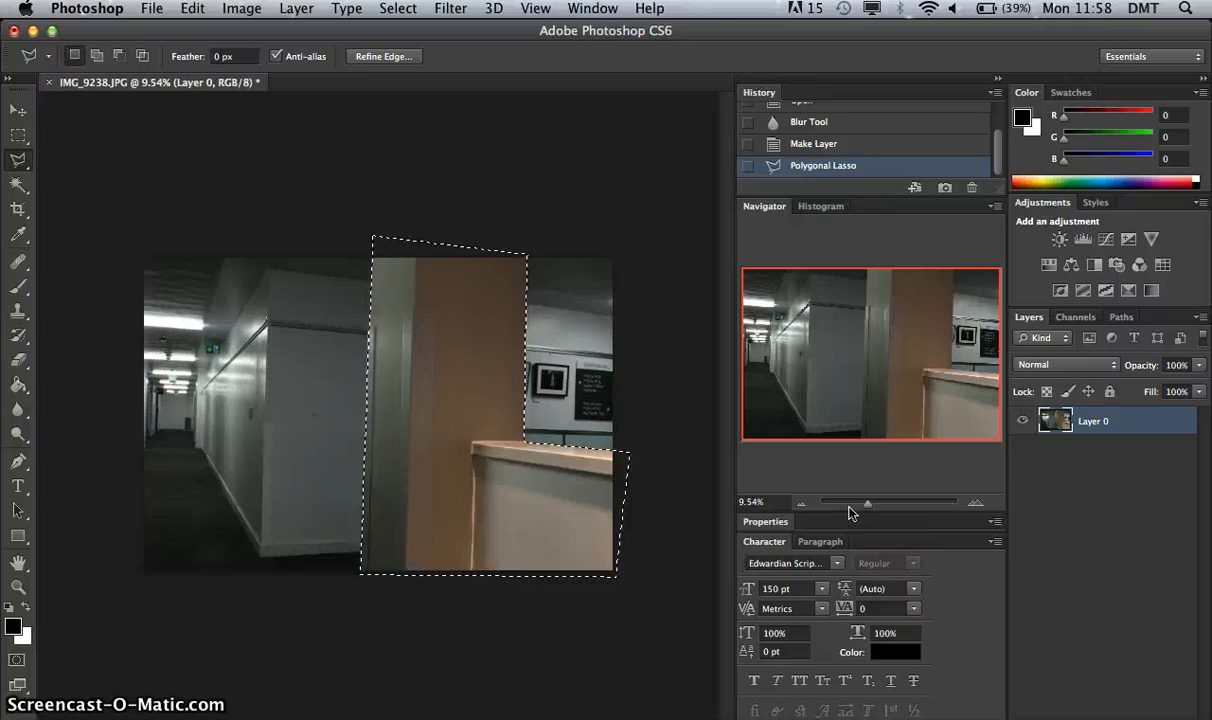
key("super+x")
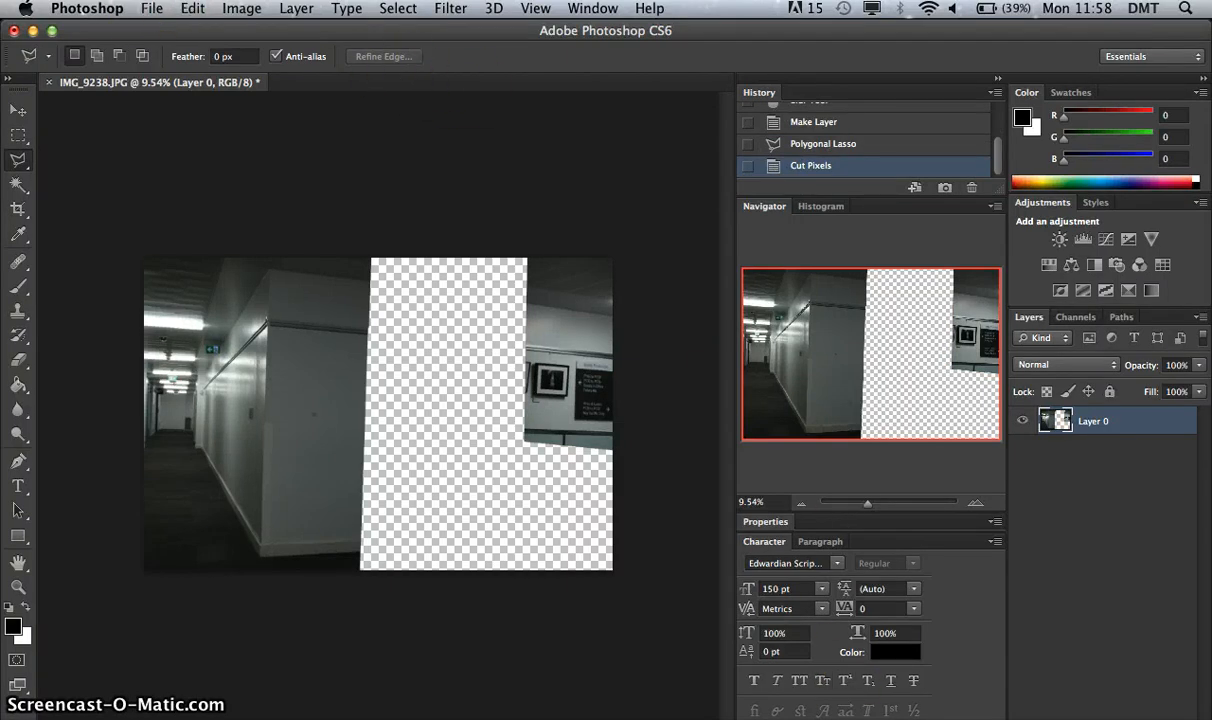
left_click(192, 8)
left_click(192, 8)
key("super+v")
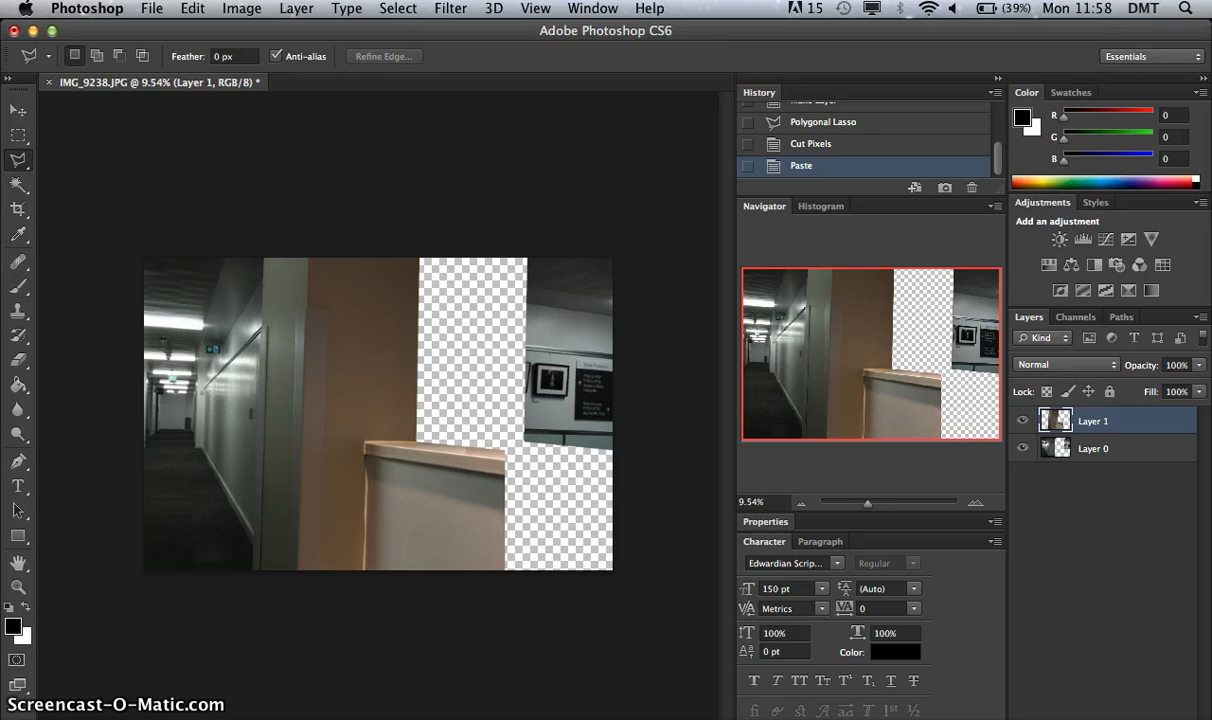
key("super+z")
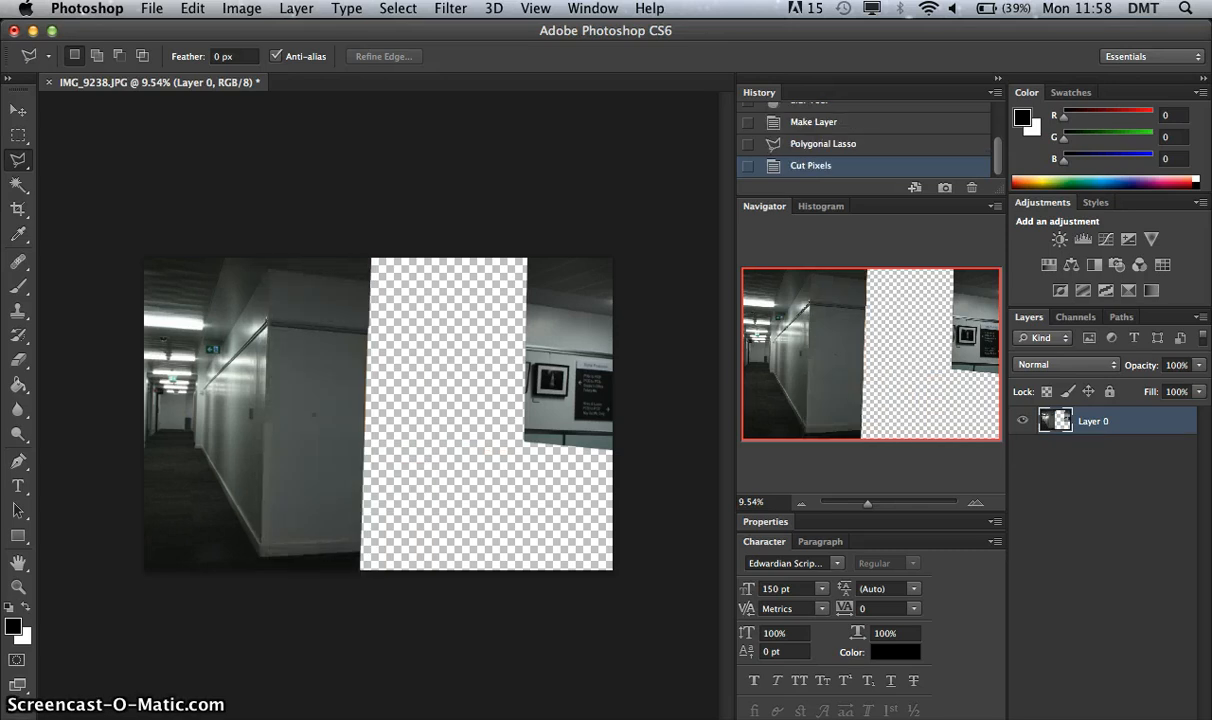
Paste the cut pillar and counter in place on a new layer and check the separation by toggling that layer's visibility.
key("super+shift+v")
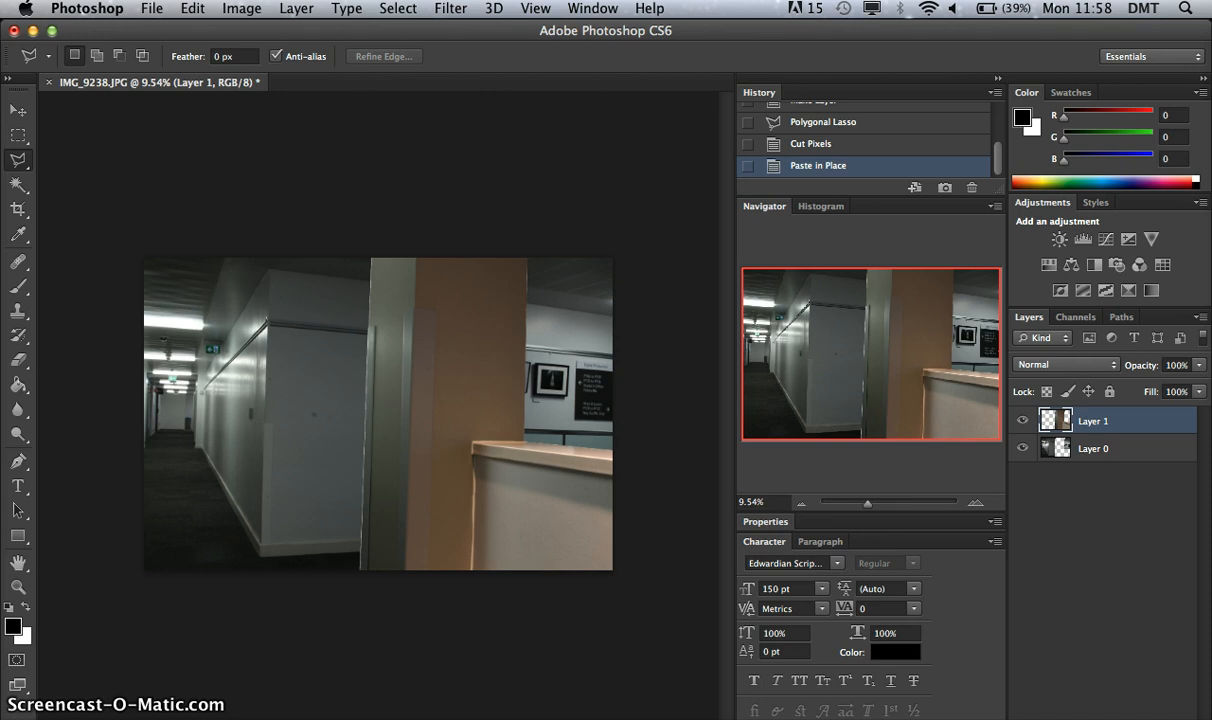
left_click(884, 503)
left_click_drag(879, 387, 877, 442)
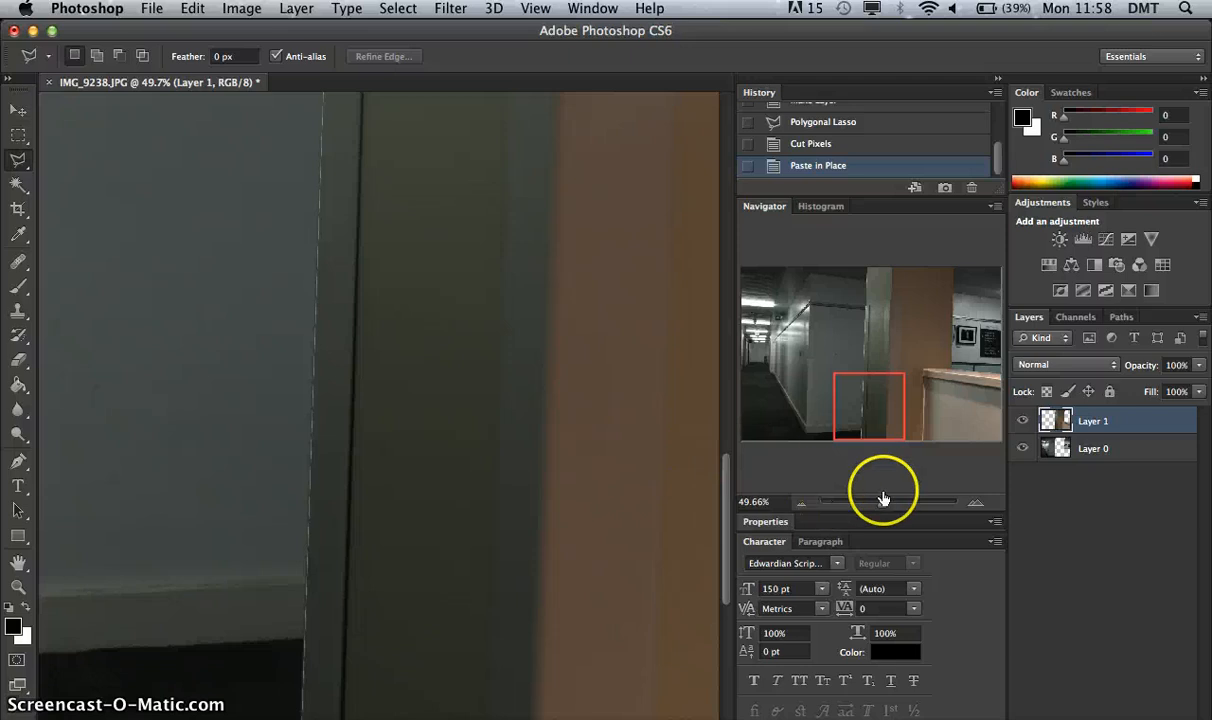
left_click_drag(888, 510, 868, 510)
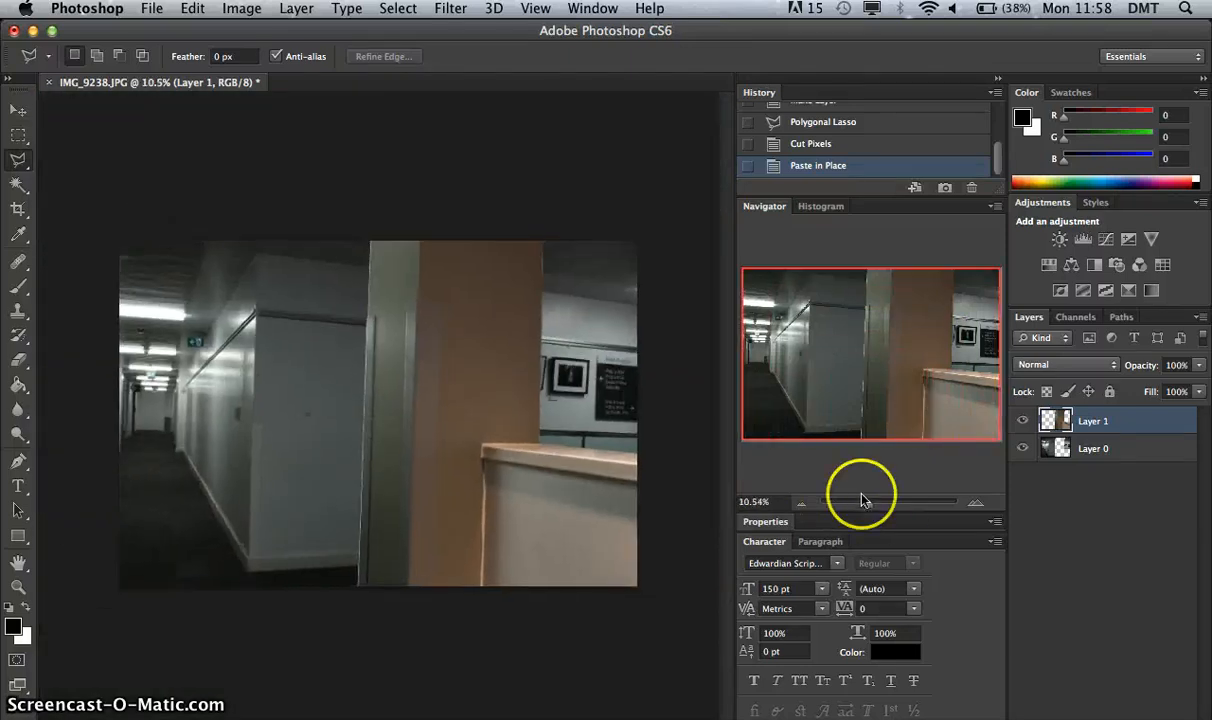
left_click(1022, 421)
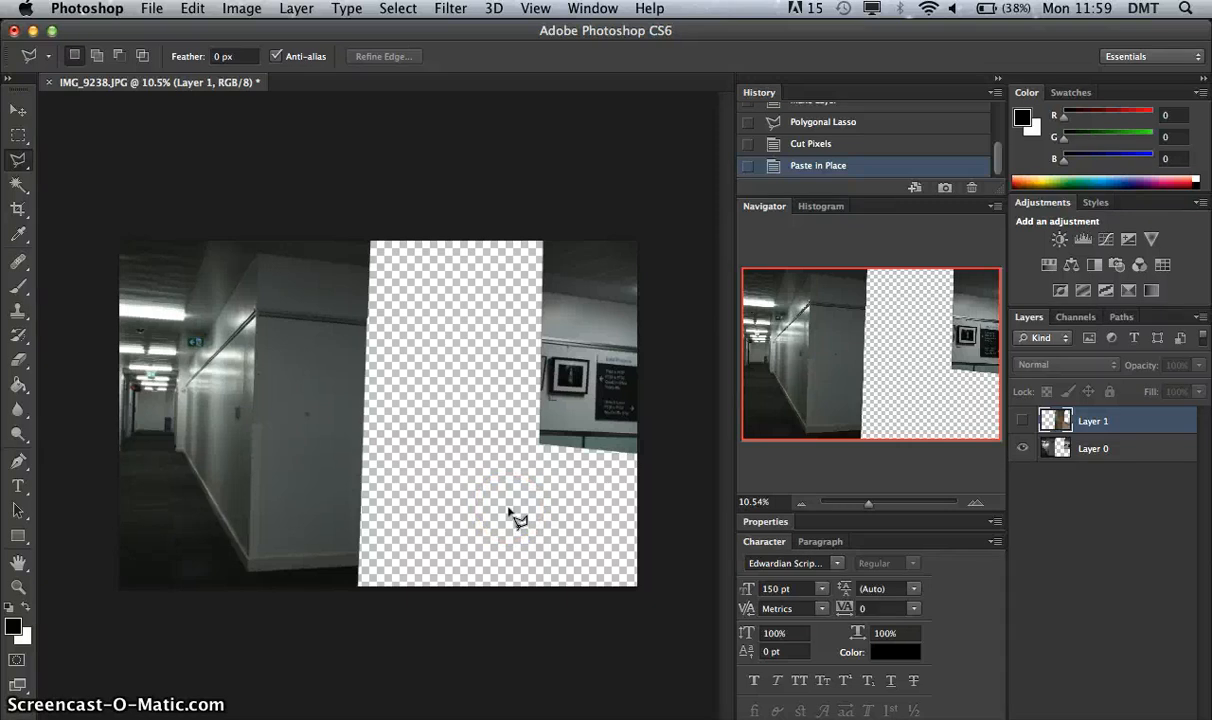
left_click(1022, 421)
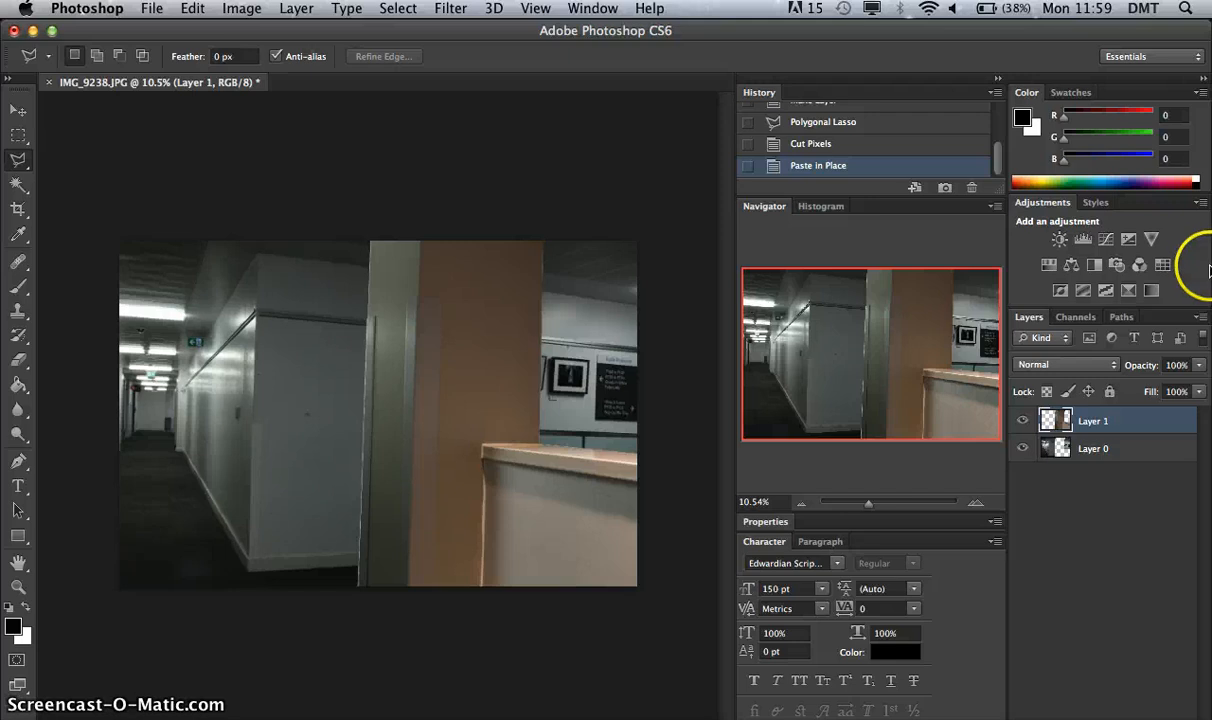
Hide the pillar layer and add an empty layer directly above the corridor layer, leaving the empty layer selected.
left_click(1095, 449)
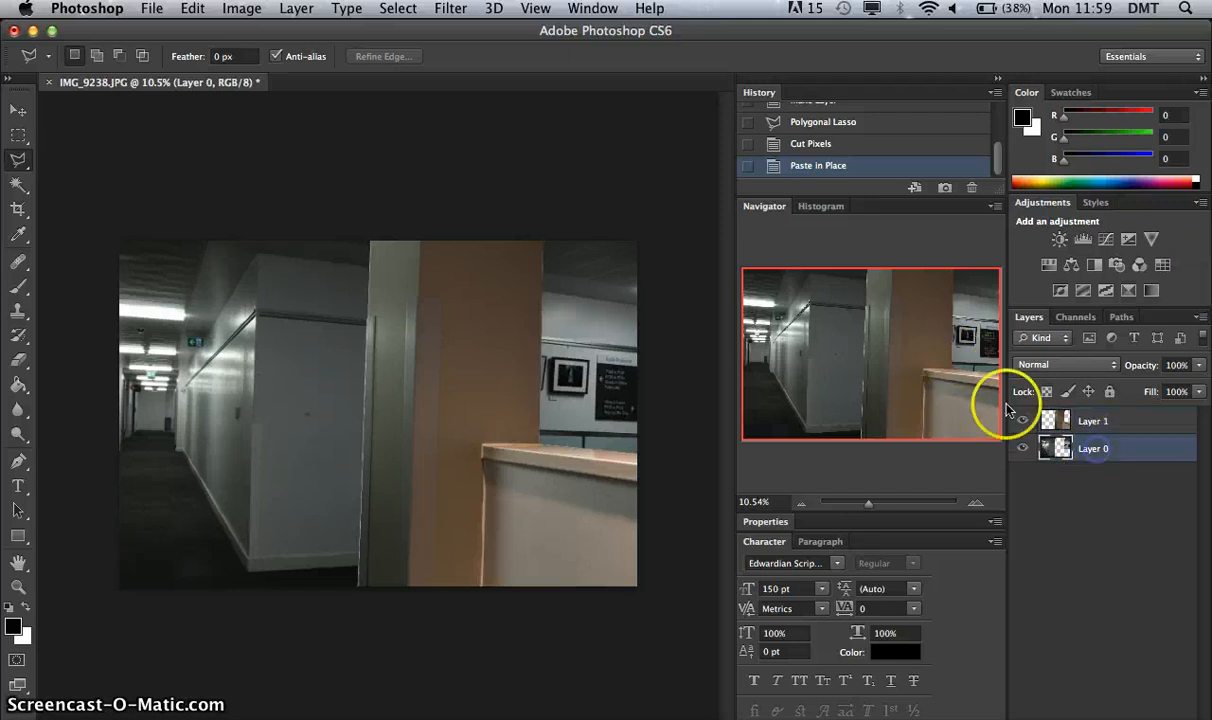
left_click(1023, 421)
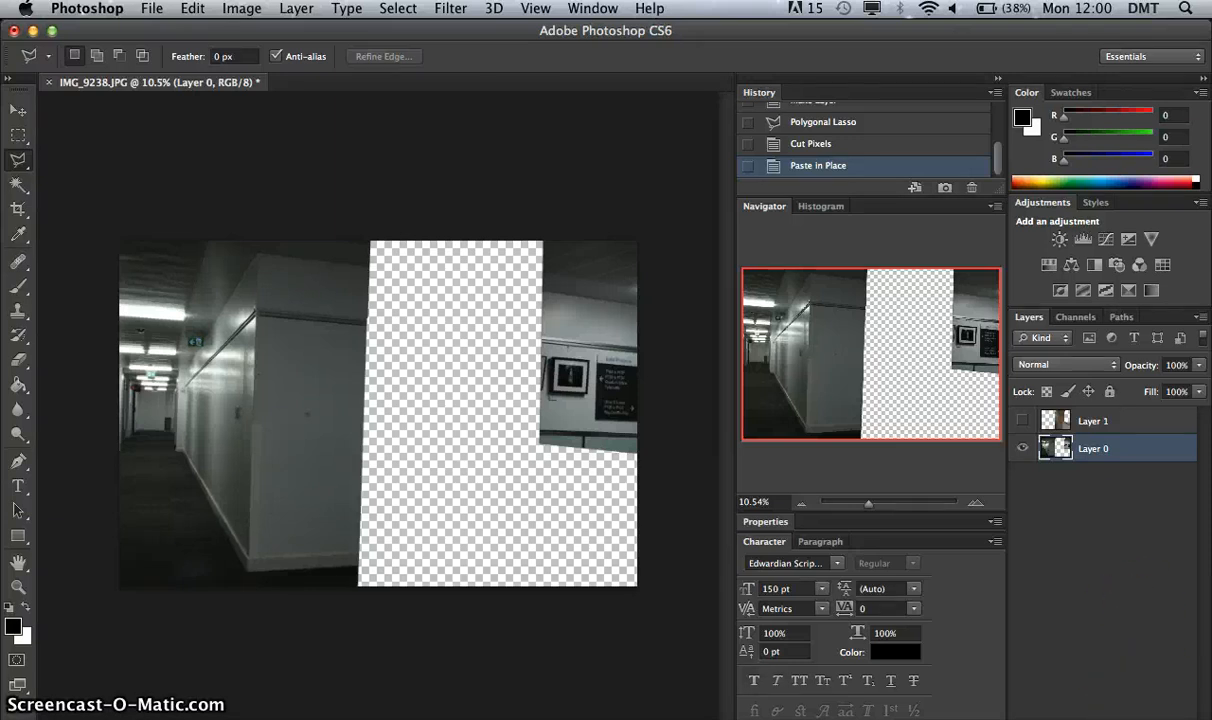
key("ctrl+alt+shift+super+n")
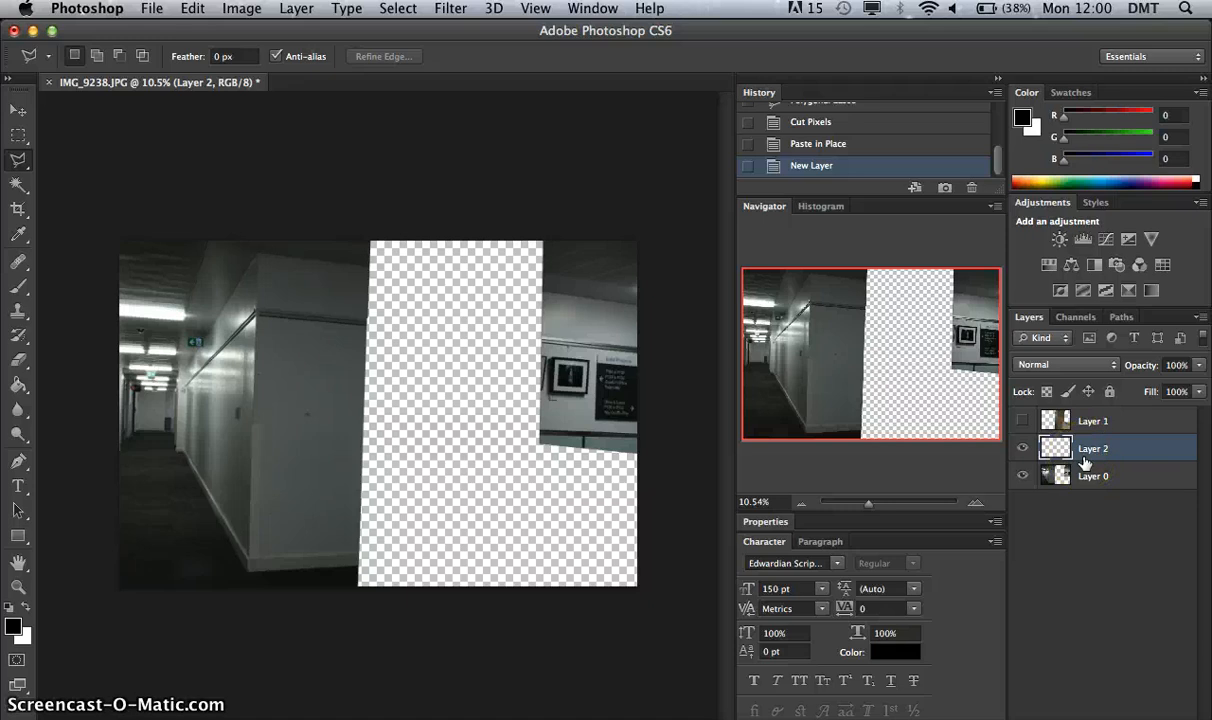
left_click_drag(1086, 461, 1052, 456)
left_click(1110, 476)
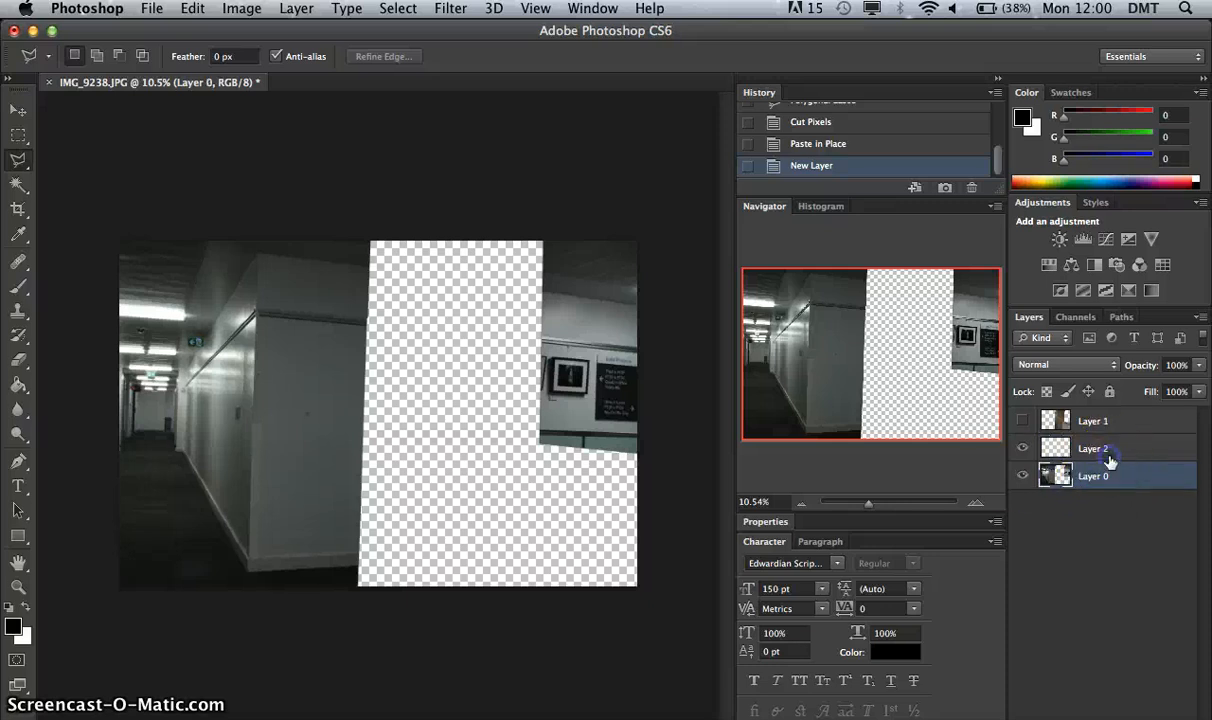
left_click(1105, 452)
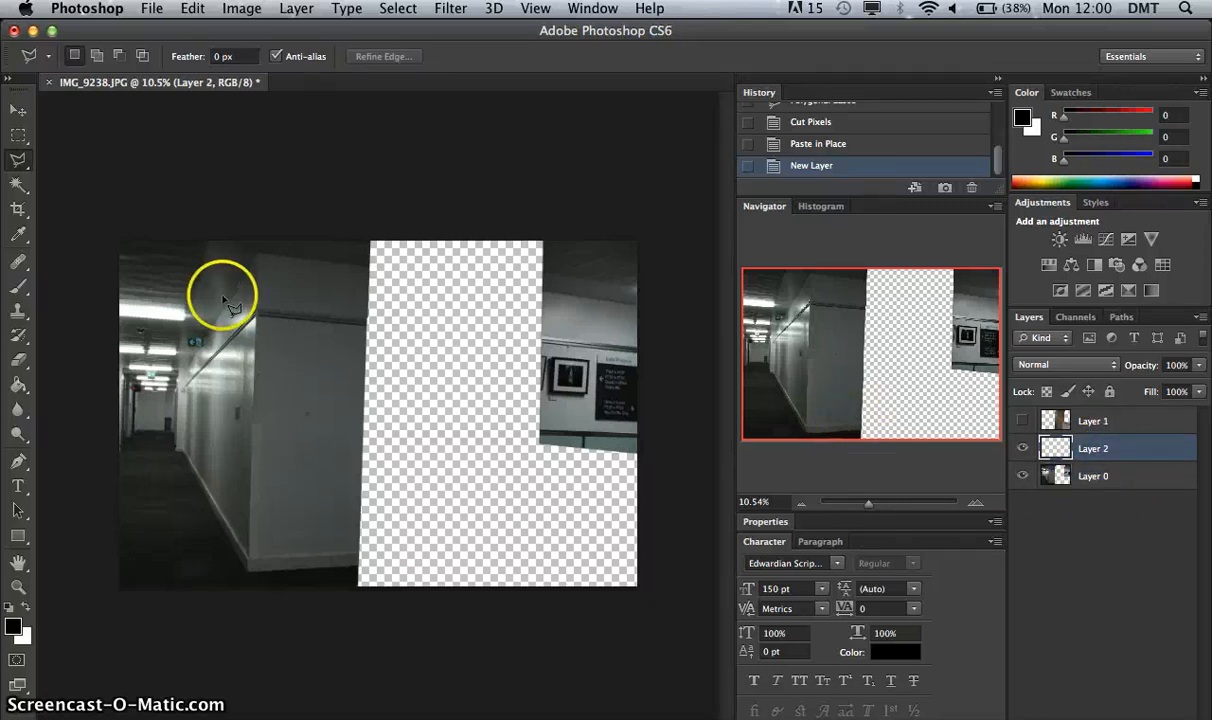
left_click(18, 312)
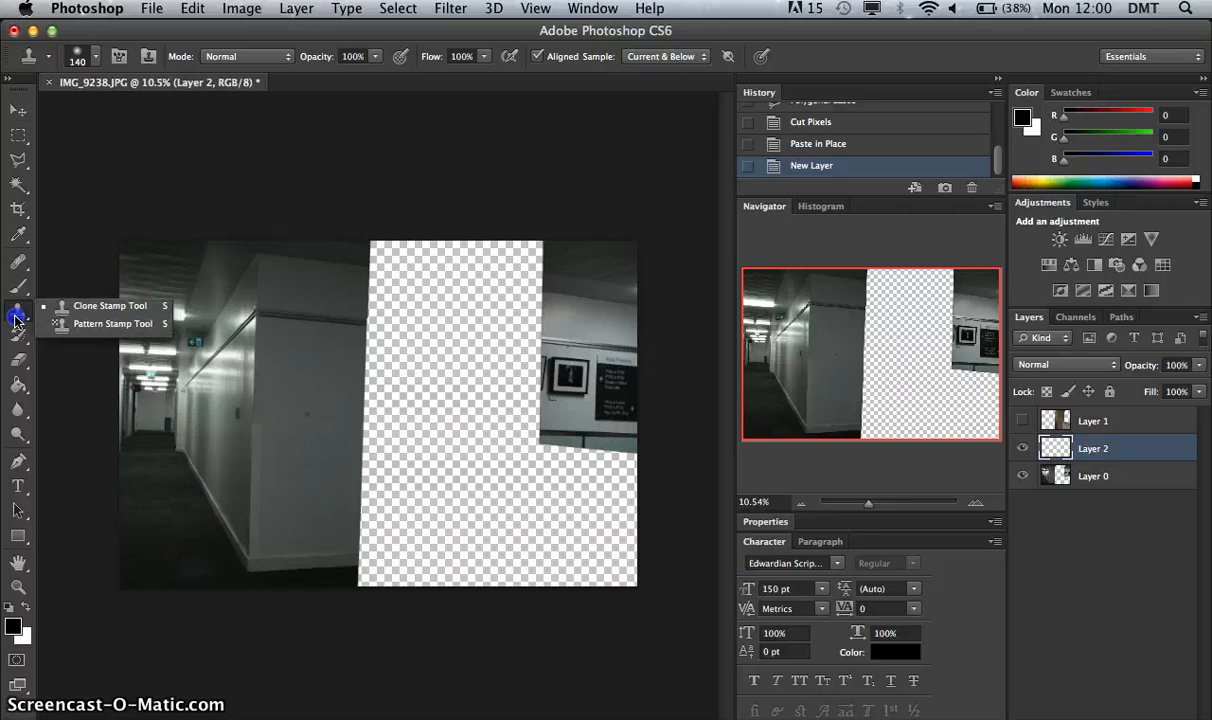
left_click(90, 326)
left_click(16, 308)
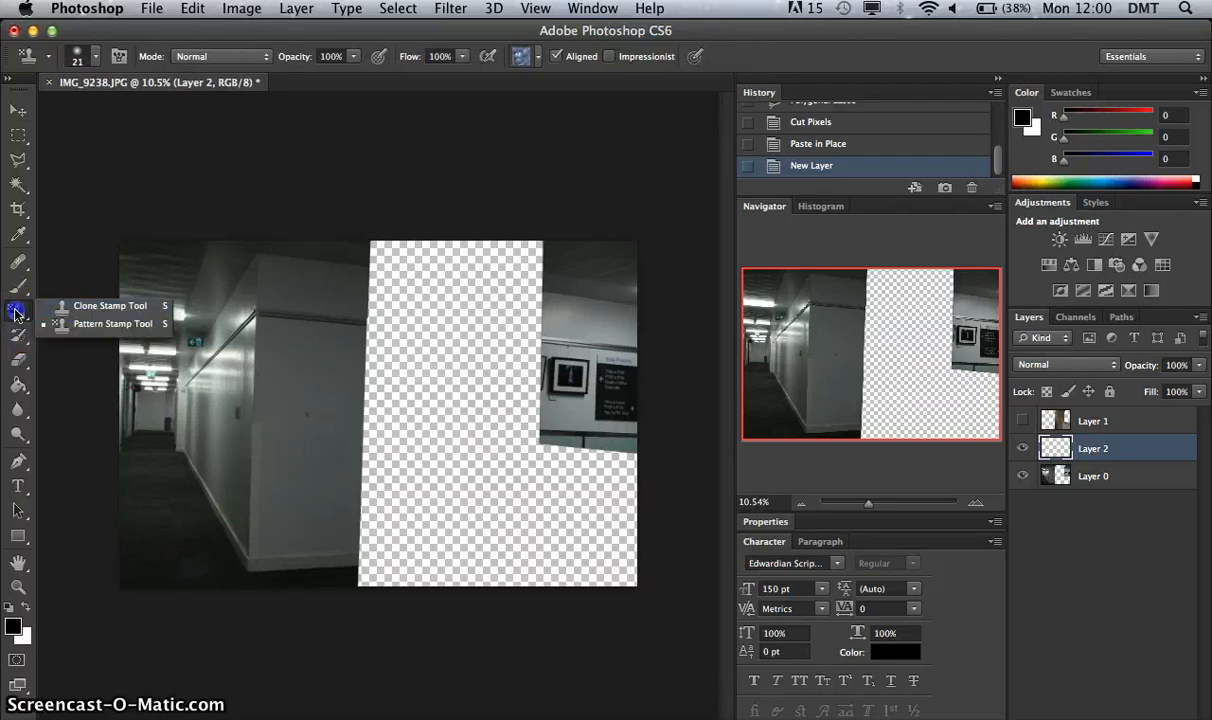
left_click(80, 310)
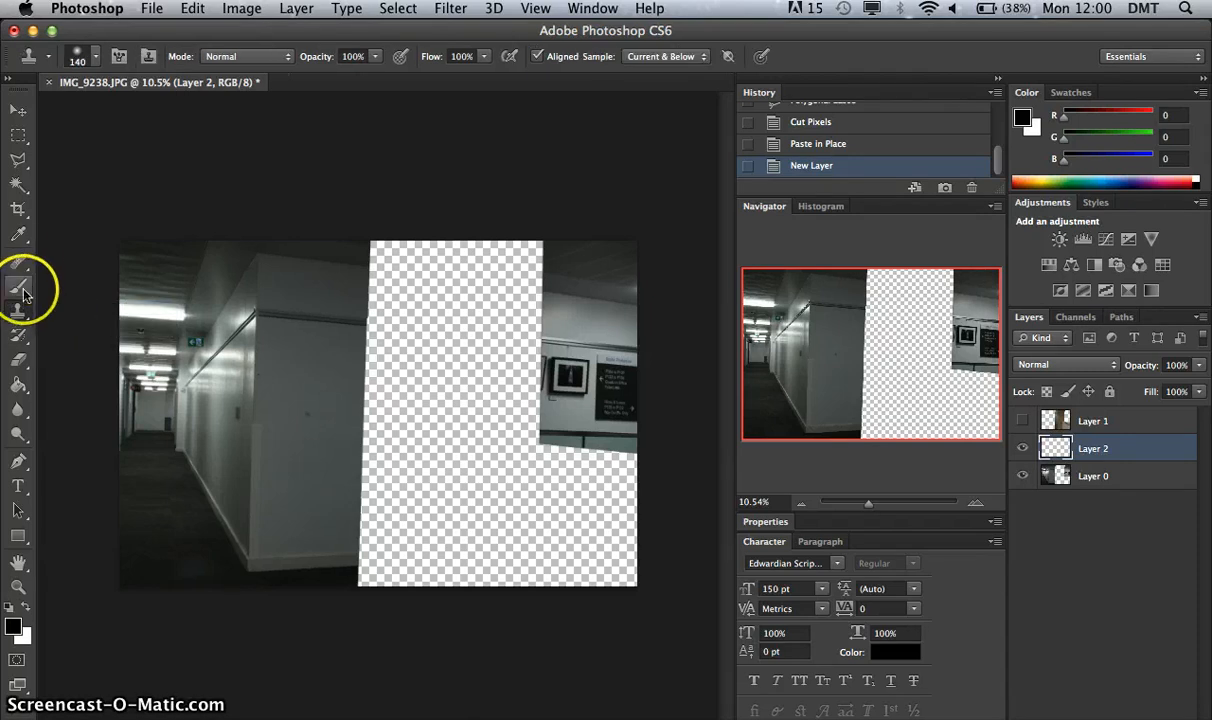
left_click(31, 201)
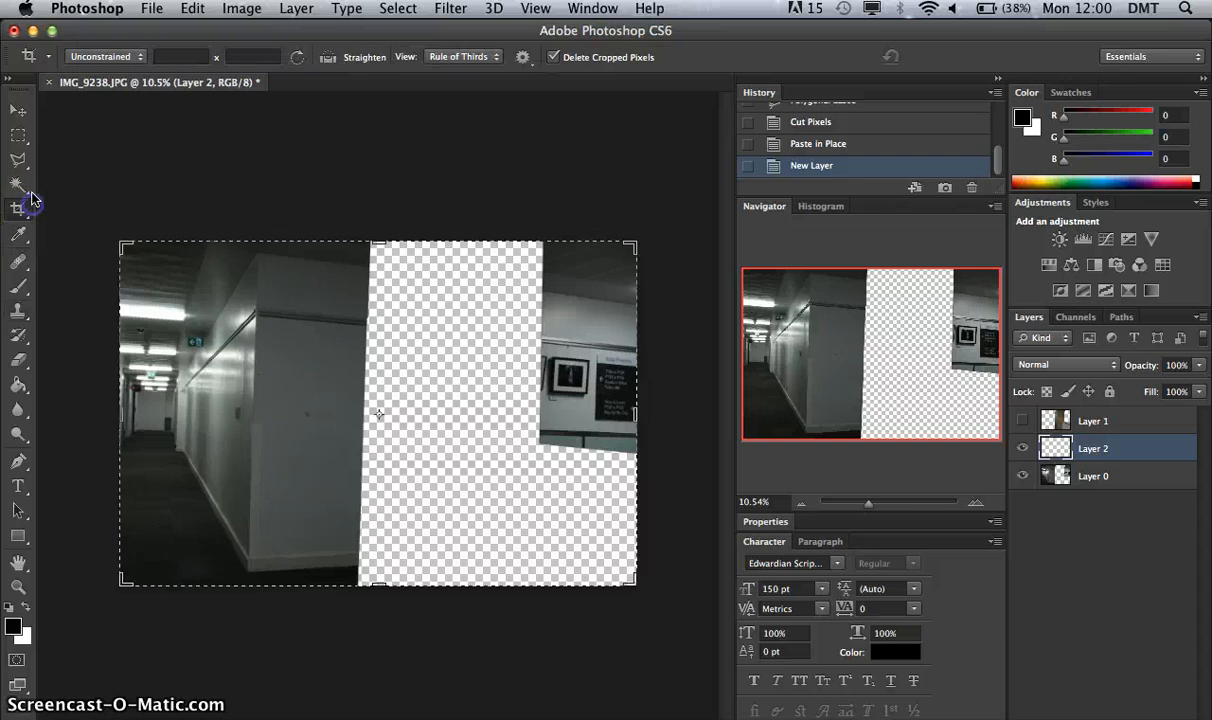
Activate the Clone Stamp tool, review its brush settings and keep the sample mode at Current & Below.
left_click(22, 210)
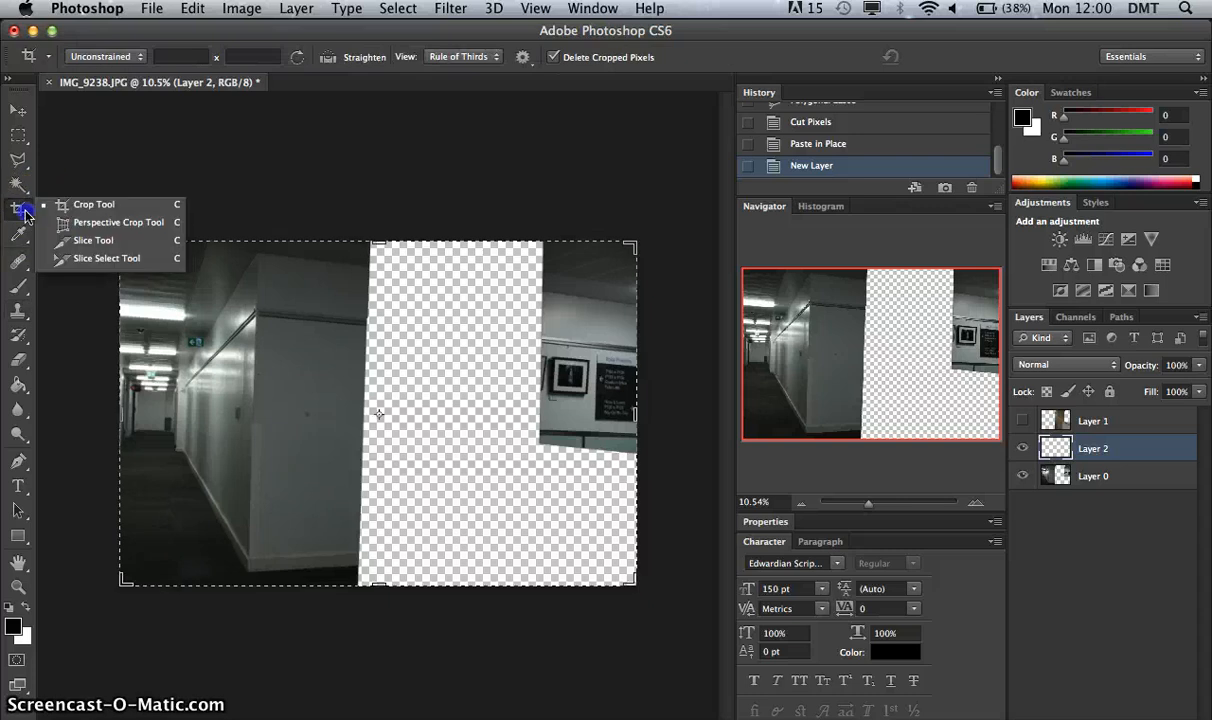
left_click(27, 210)
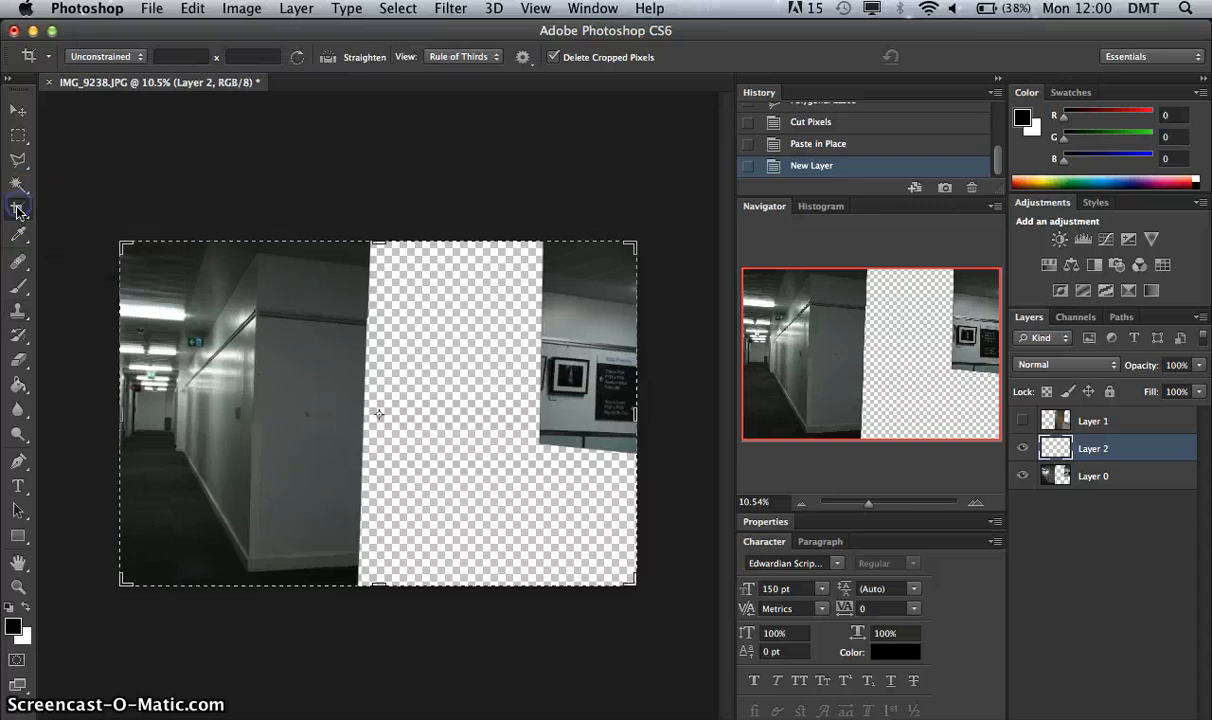
left_click(15, 312)
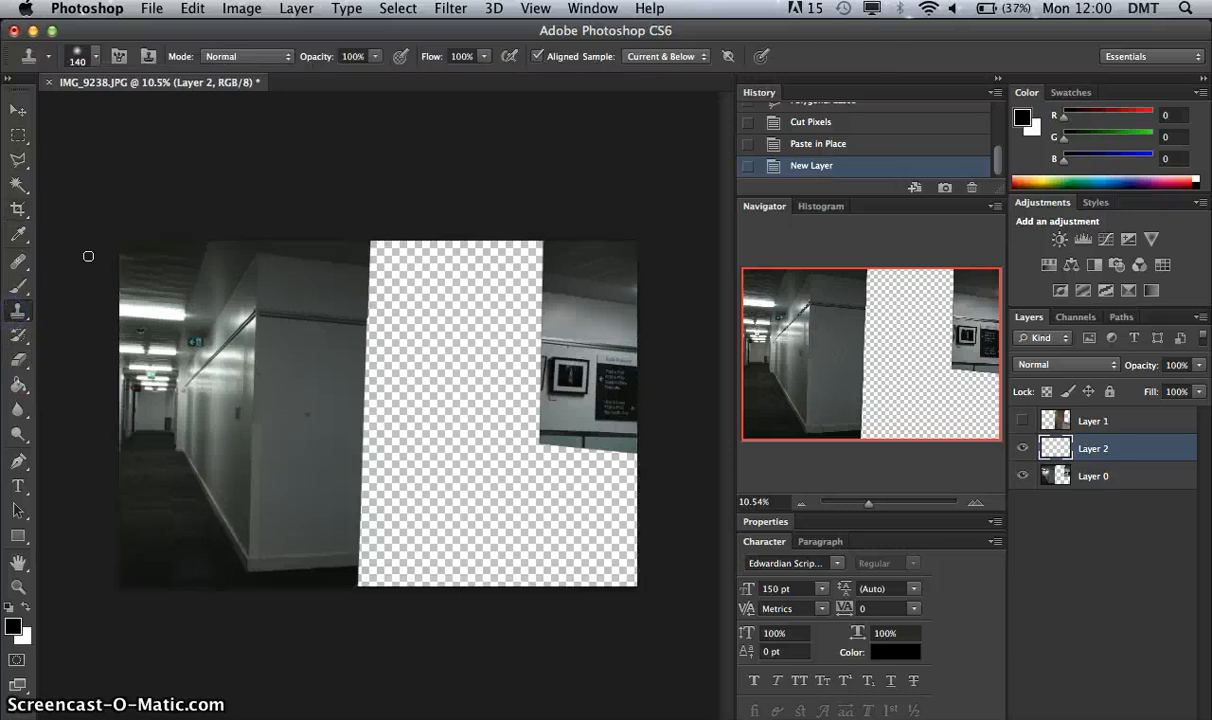
left_click(96, 58)
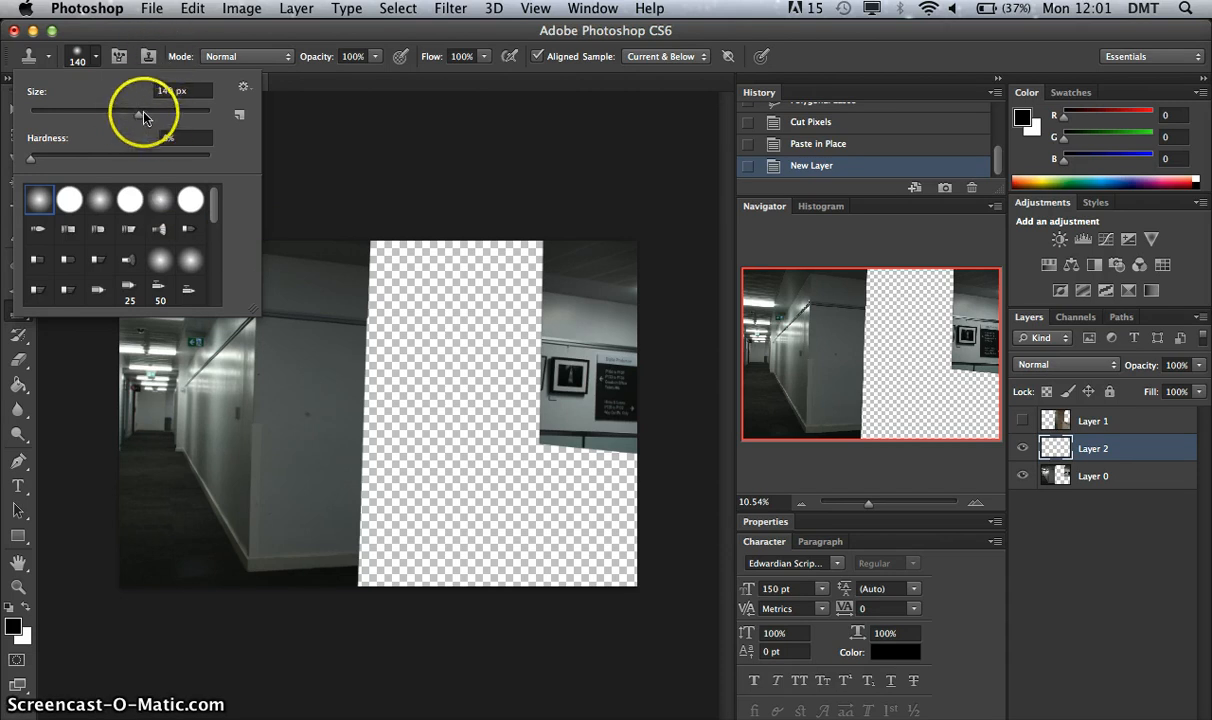
left_click(92, 57)
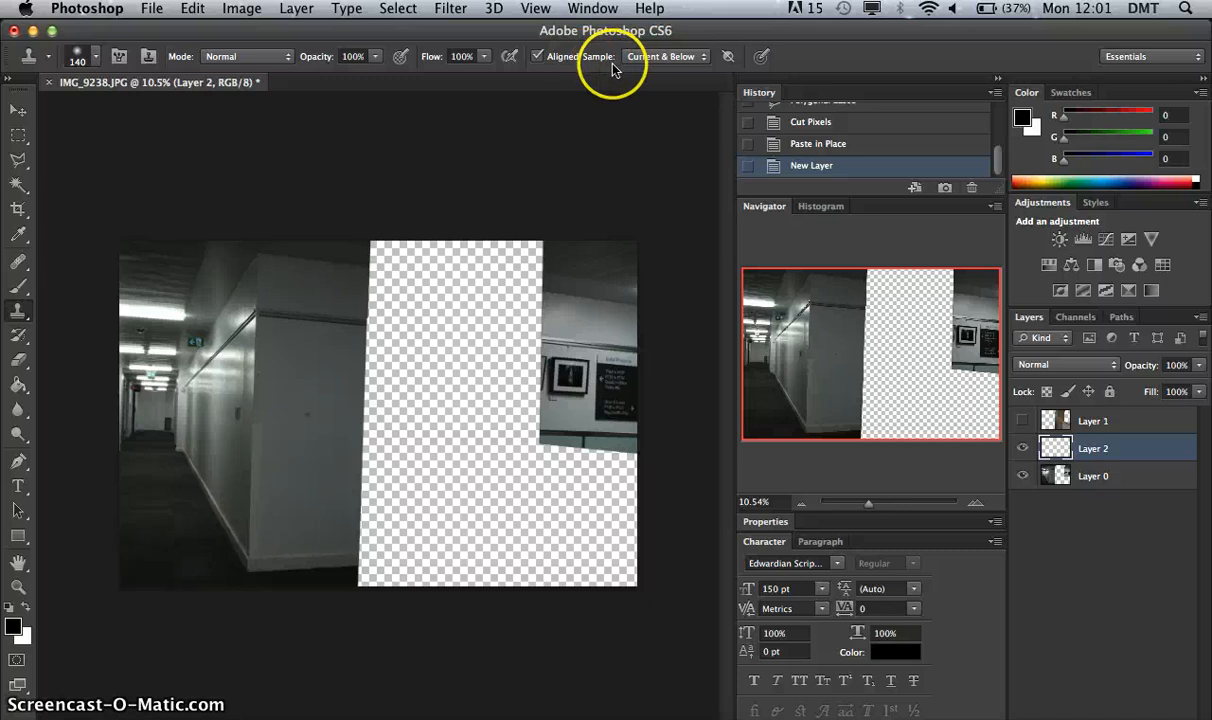
left_click(685, 60)
left_click(804, 53)
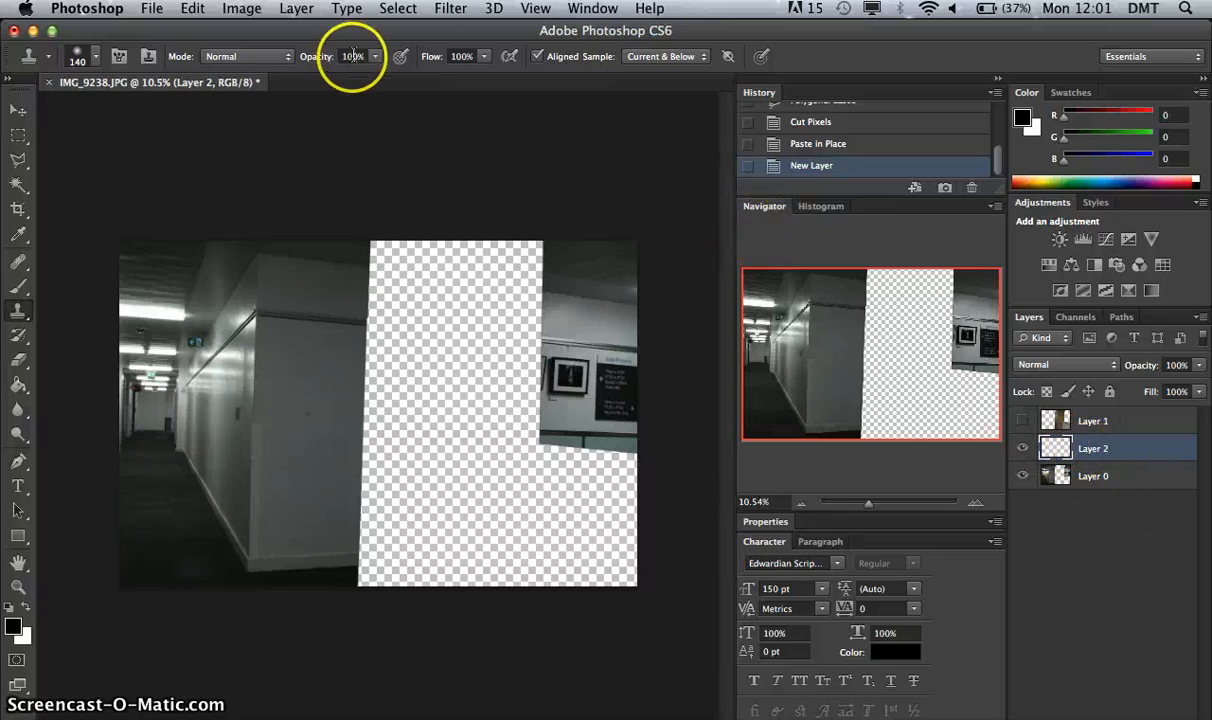
Sample the ceiling line at the wall's cut edge and clone the ceiling and upper wall into the gap, down to the trim.
left_click_drag(881, 508, 889, 503)
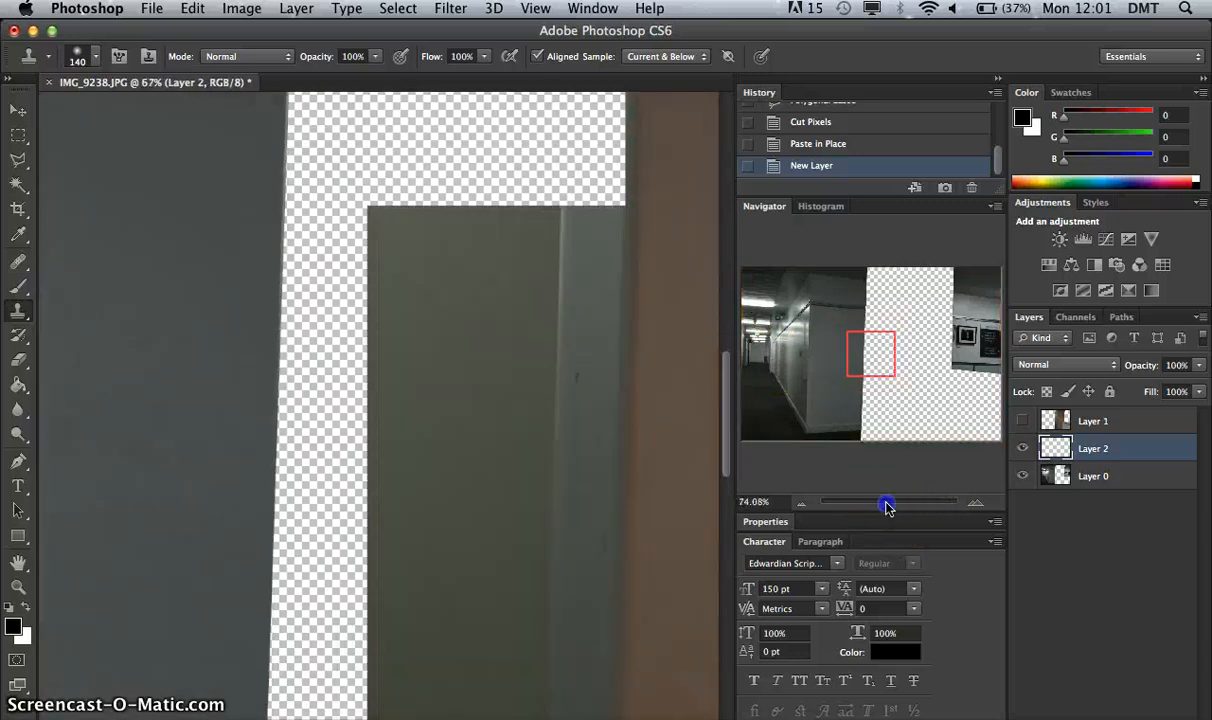
left_click_drag(877, 350, 884, 270)
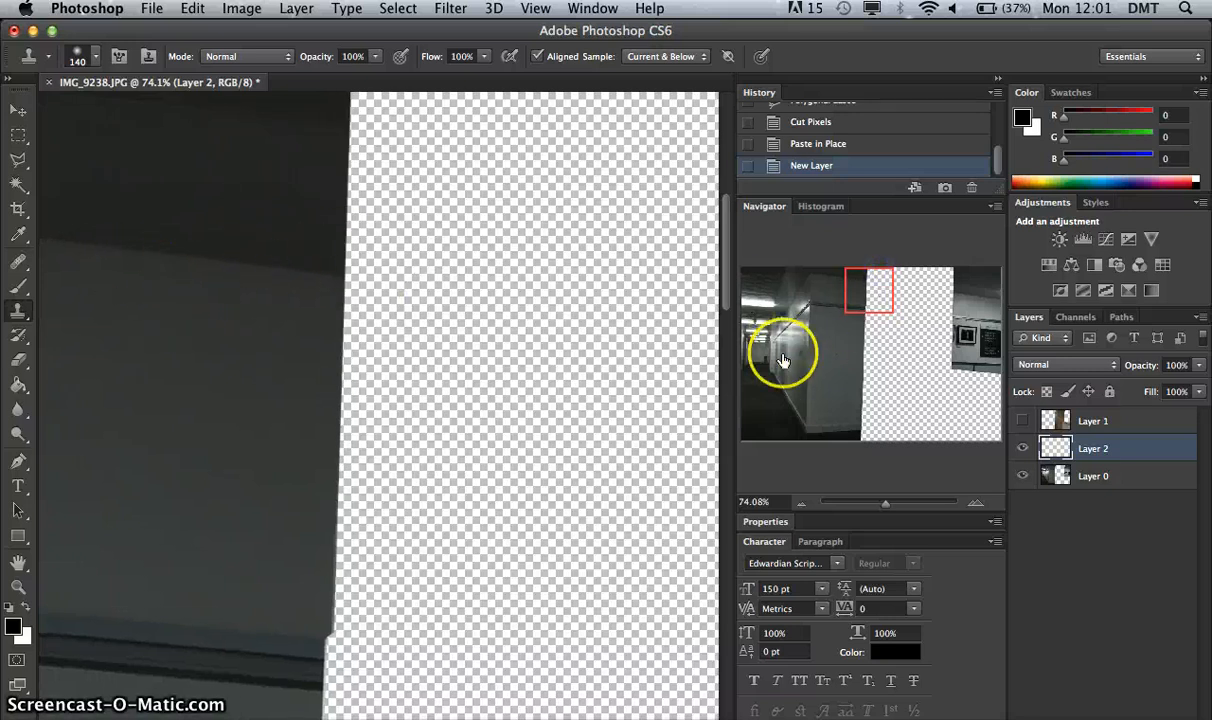
left_click_drag(885, 503, 881, 503)
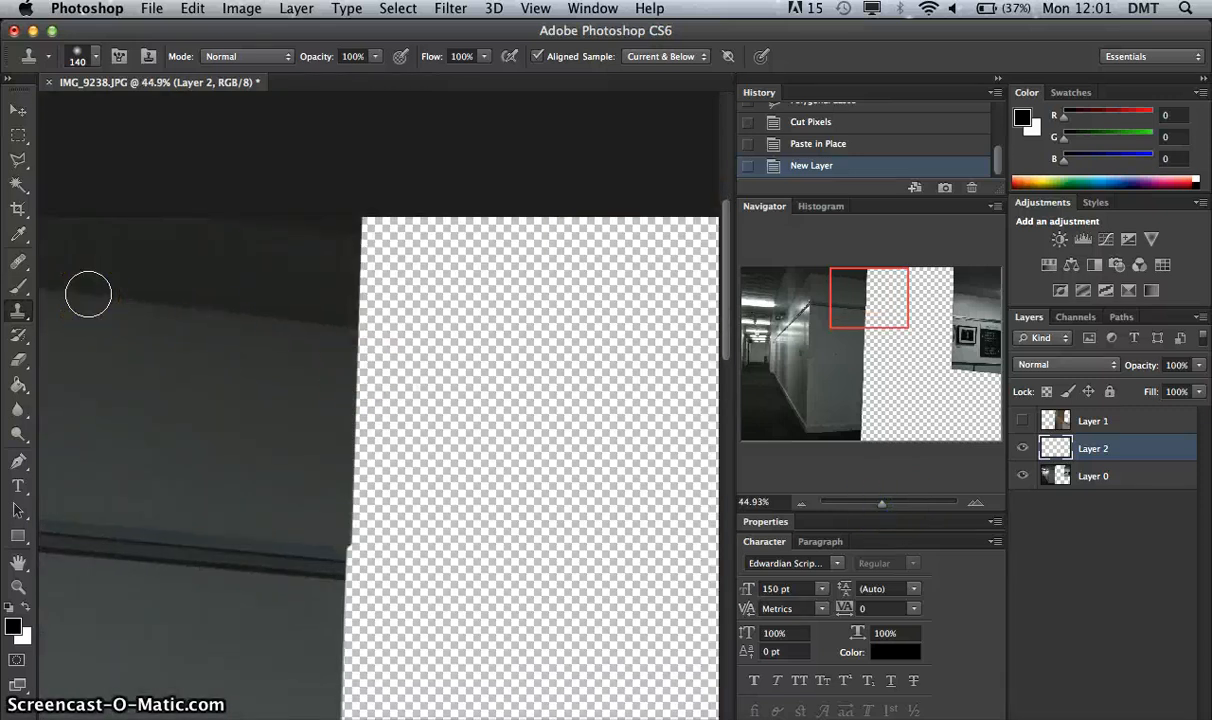
left_click(358, 325, "alt")
left_click(358, 325)
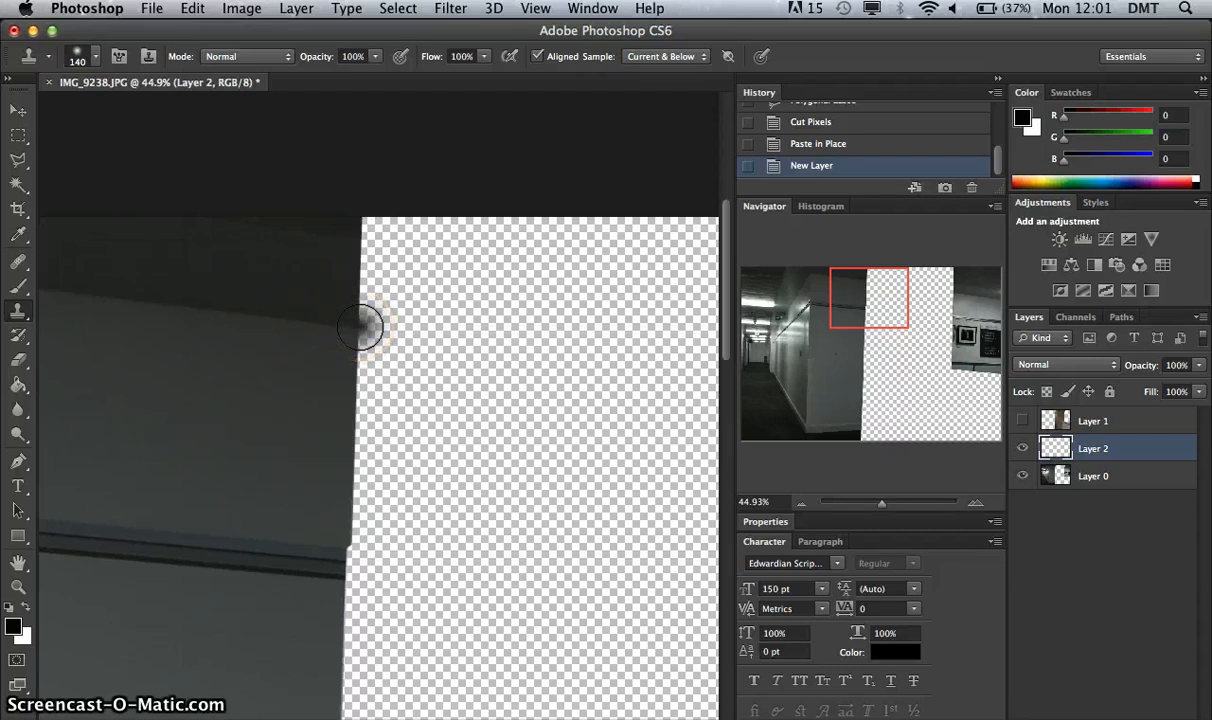
left_click(359, 326)
mouse_move(366, 324)
left_mouse_down()
mouse_move(346, 288)
mouse_move(406, 289)
mouse_move(384, 264)
mouse_move(347, 254)
mouse_move(389, 251)
mouse_move(356, 246)
mouse_move(393, 270)
mouse_move(456, 273)
mouse_move(429, 281)
mouse_move(448, 306)
mouse_move(382, 310)
mouse_move(438, 323)
mouse_move(352, 331)
mouse_move(411, 343)
mouse_move(328, 357)
mouse_move(407, 364)
mouse_move(363, 386)
mouse_move(396, 395)
mouse_move(354, 414)
mouse_move(379, 402)
mouse_move(358, 419)
mouse_move(375, 479)
mouse_move(349, 481)
mouse_move(352, 522)
left_mouse_up()
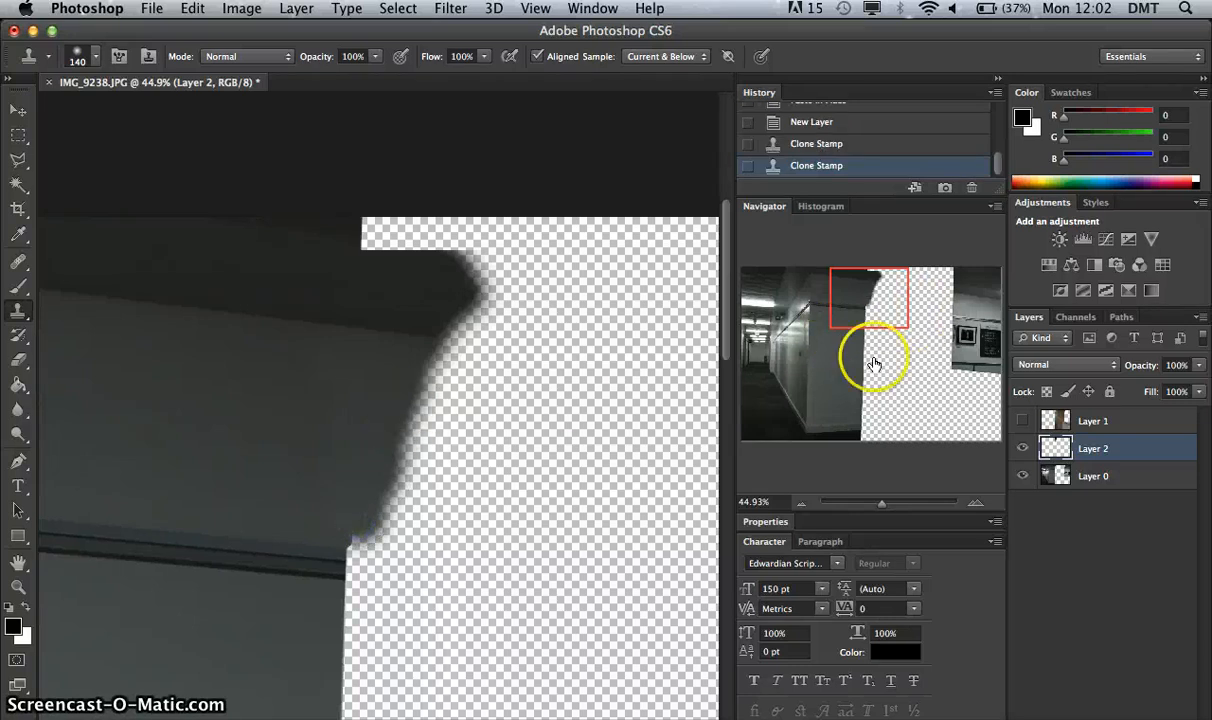
Sample the dark end of the wall trim and clone the trim and the wall just around it into the gap.
left_click_drag(880, 503, 872, 509)
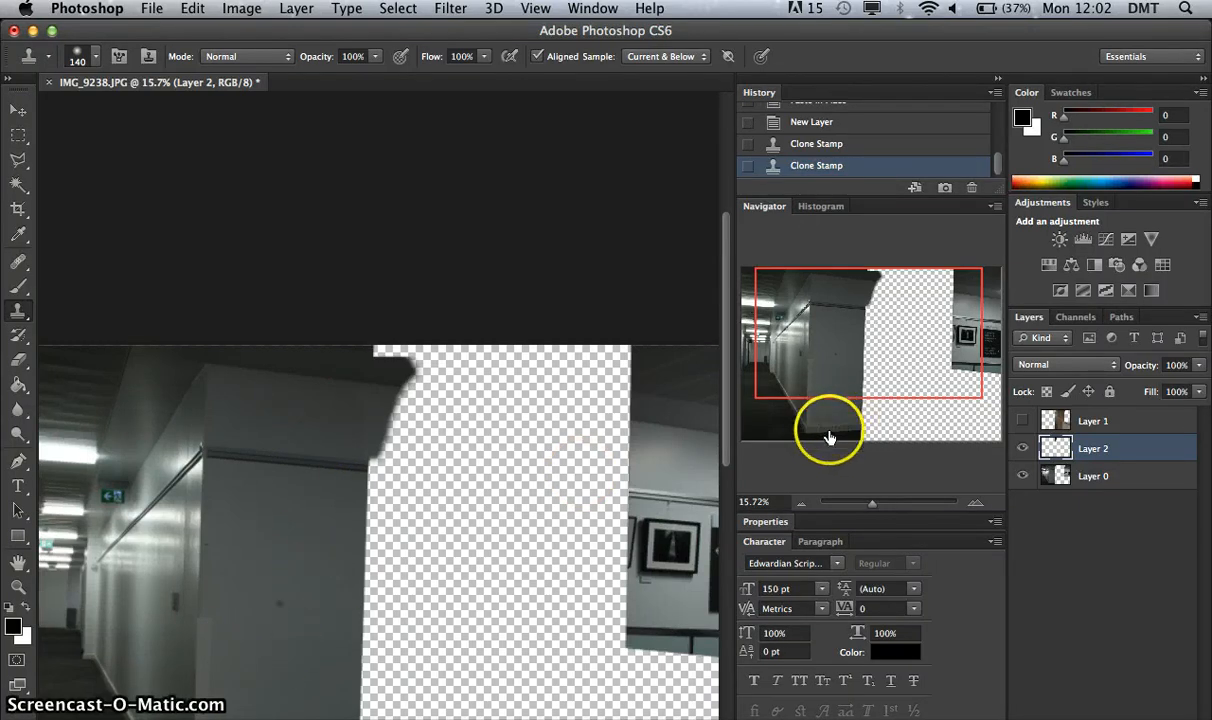
left_click_drag(875, 501, 889, 503)
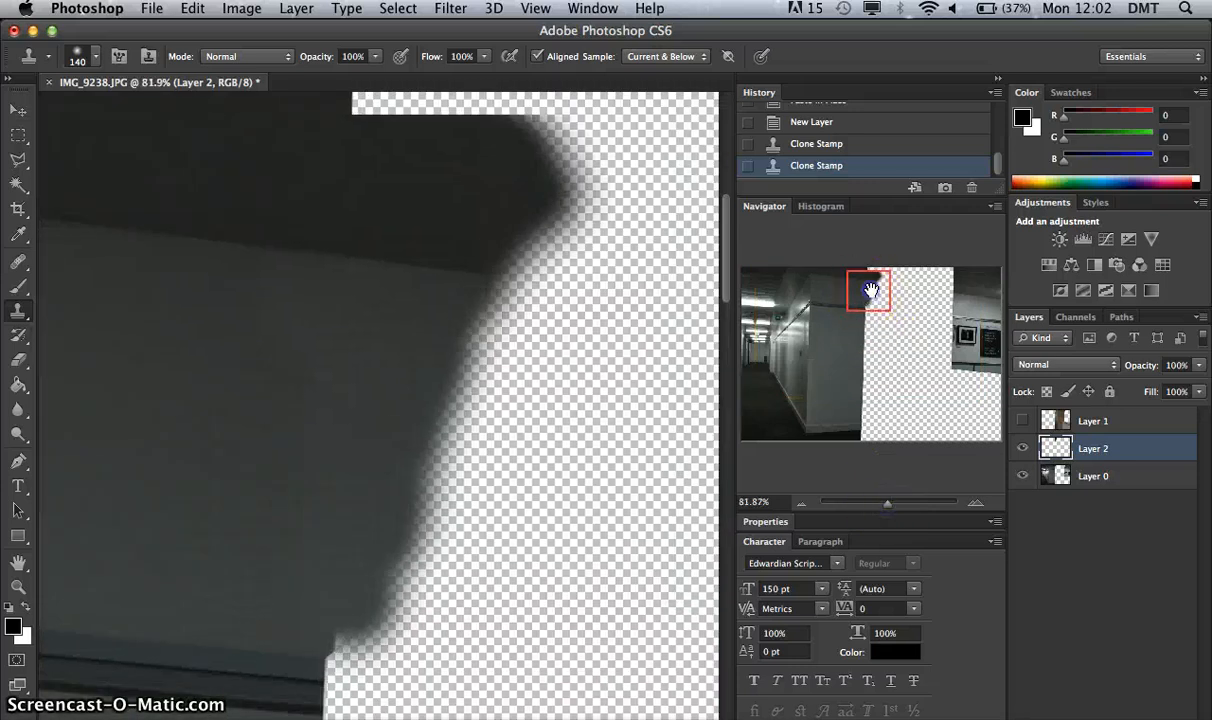
left_click_drag(871, 290, 870, 303)
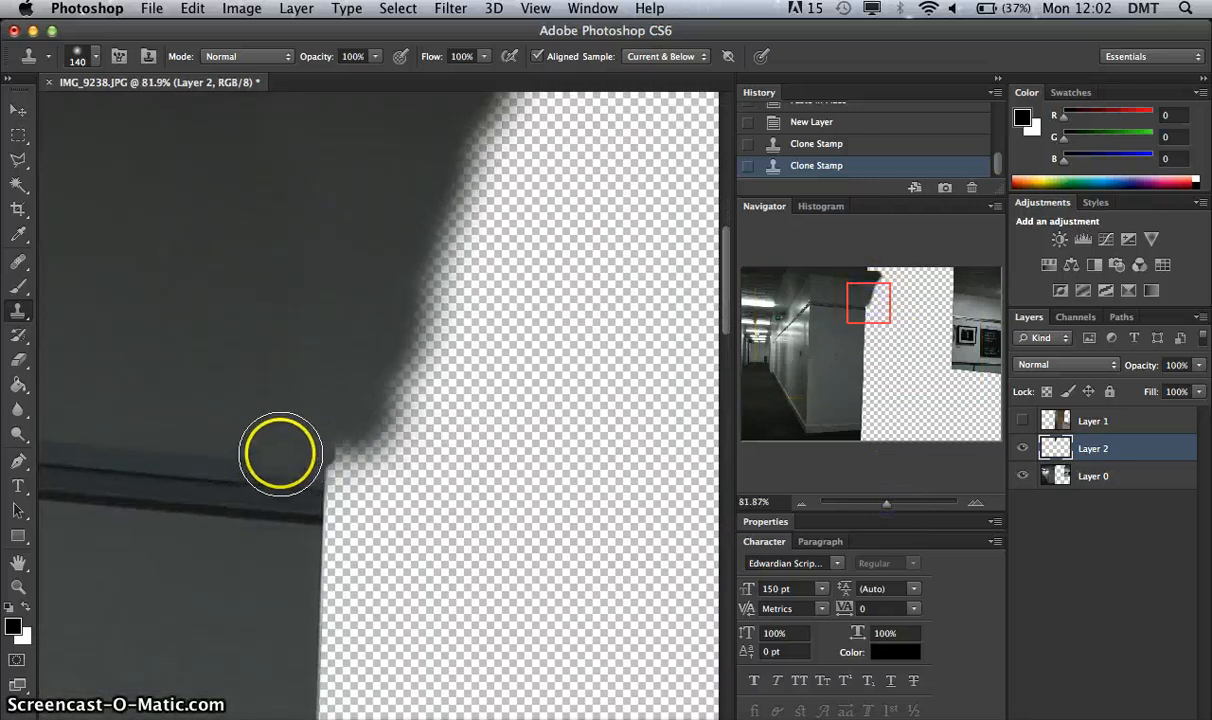
left_click_drag(874, 306, 856, 305)
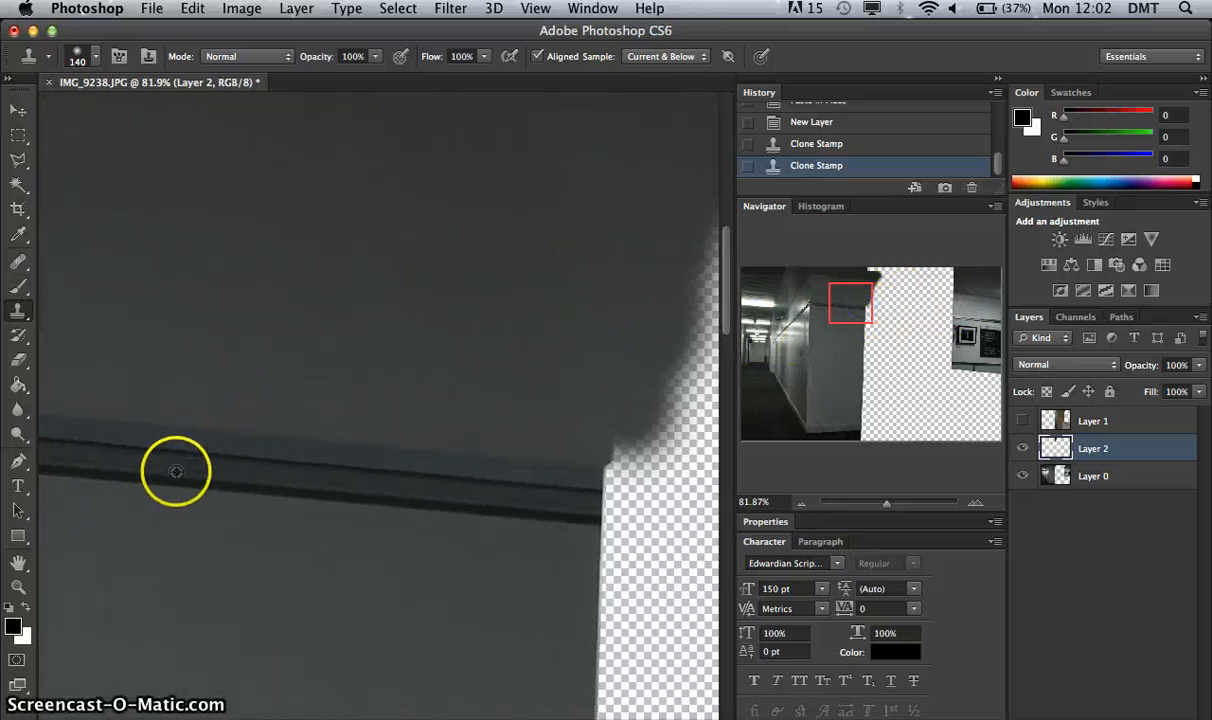
left_click(609, 520, "alt")
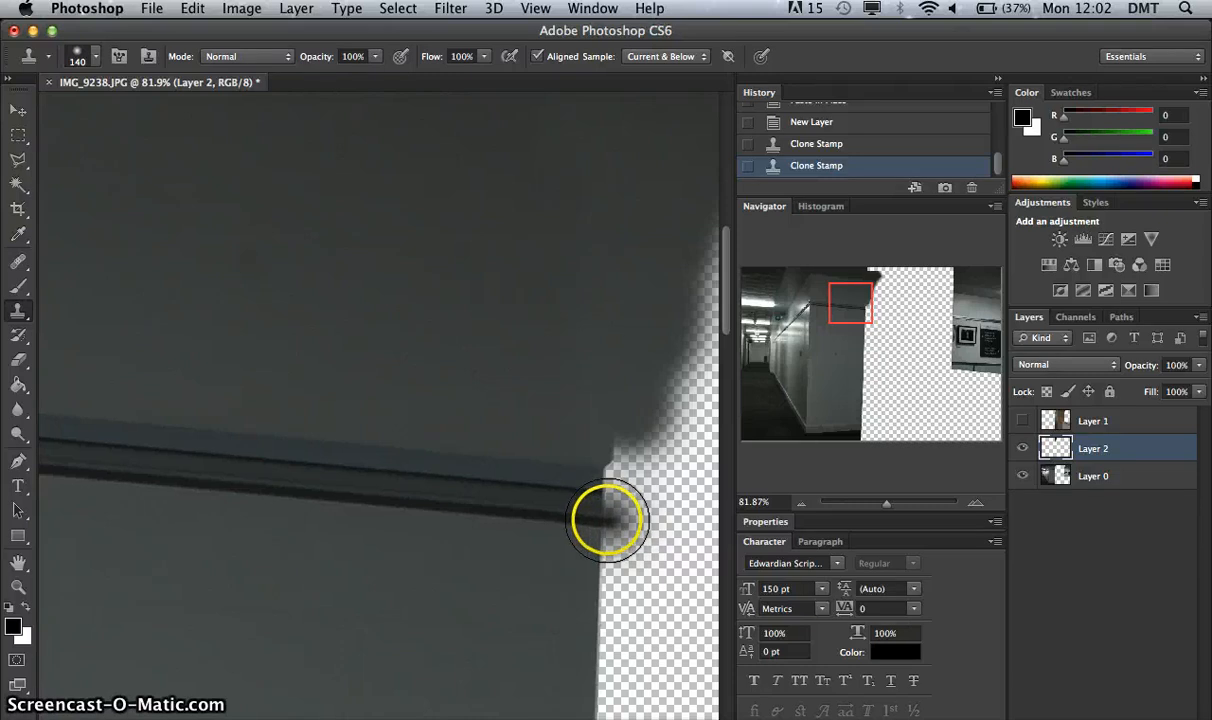
mouse_move(617, 520)
left_mouse_down()
mouse_move(662, 481)
mouse_move(597, 477)
mouse_move(681, 491)
mouse_move(599, 511)
mouse_move(699, 515)
mouse_move(717, 530)
mouse_move(671, 530)
left_mouse_up()
mouse_move(630, 438)
left_mouse_down()
mouse_move(636, 414)
mouse_move(728, 438)
left_mouse_up()
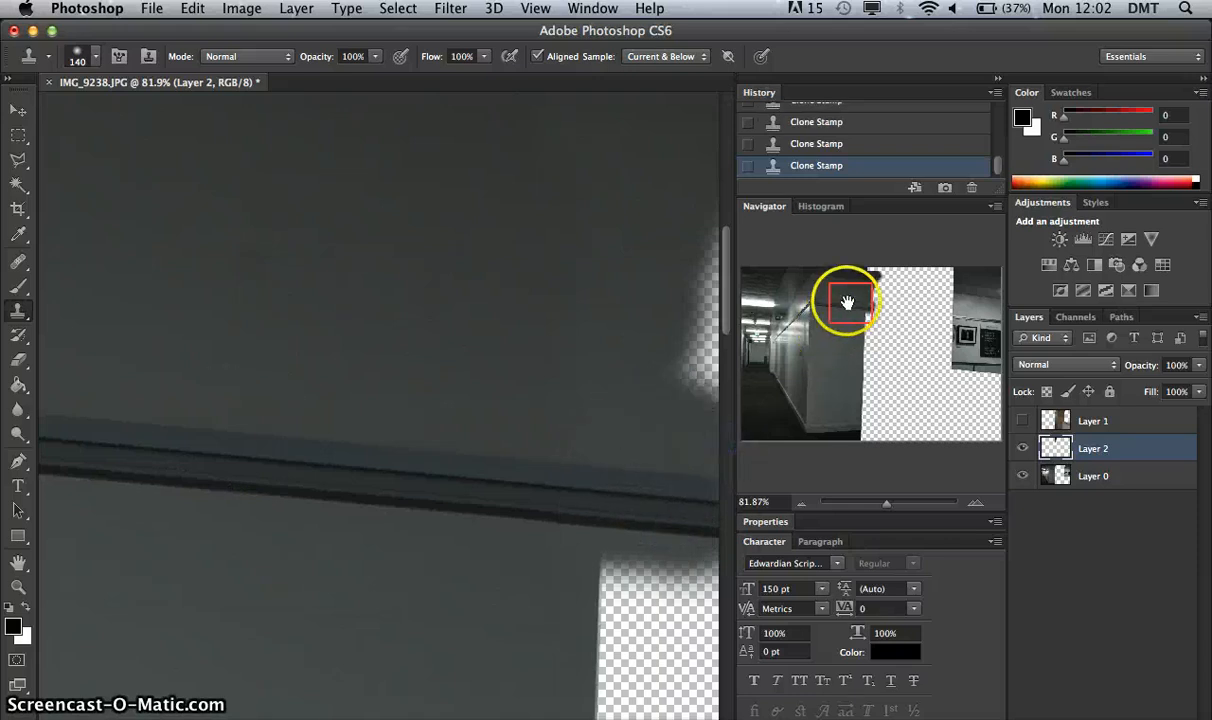
left_click_drag(852, 303, 860, 317)
mouse_move(411, 338)
left_mouse_down()
mouse_move(484, 371)
mouse_move(422, 407)
mouse_move(433, 441)
mouse_move(414, 476)
mouse_move(541, 502)
mouse_move(568, 400)
left_mouse_up()
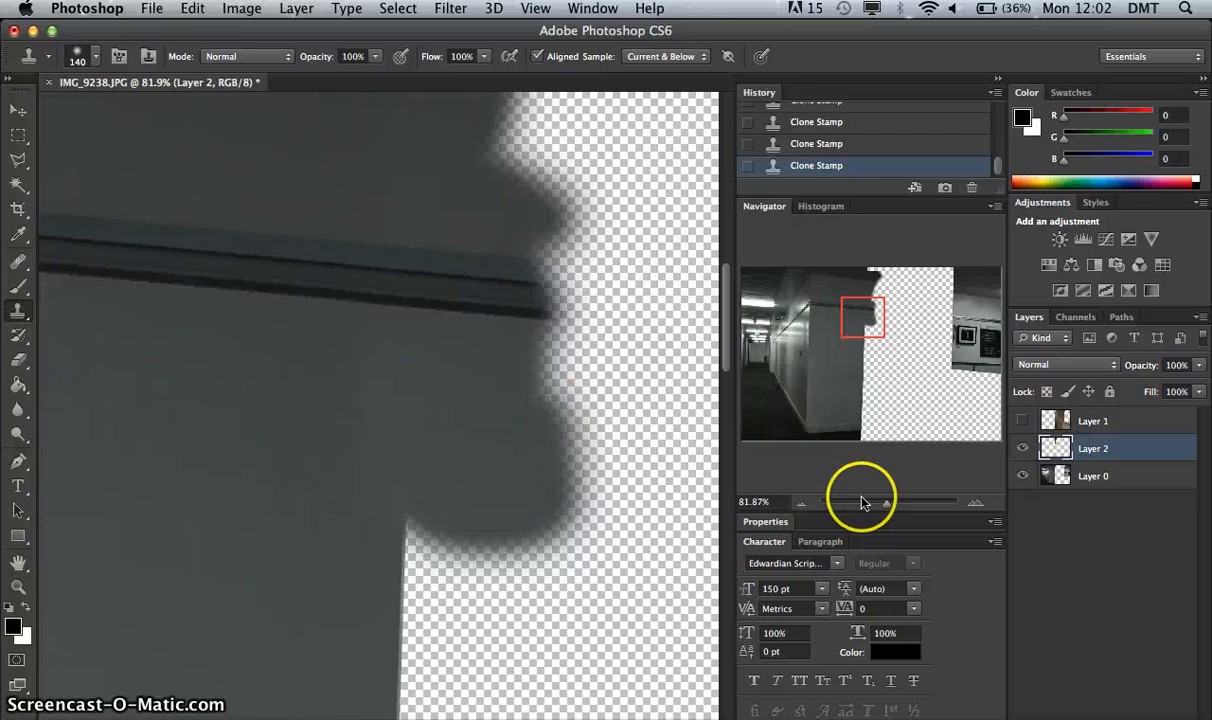
Clone the grey wall into the gap along its cut edge, from below the trim down to just above the skirting board.
left_click_drag(884, 504, 872, 505)
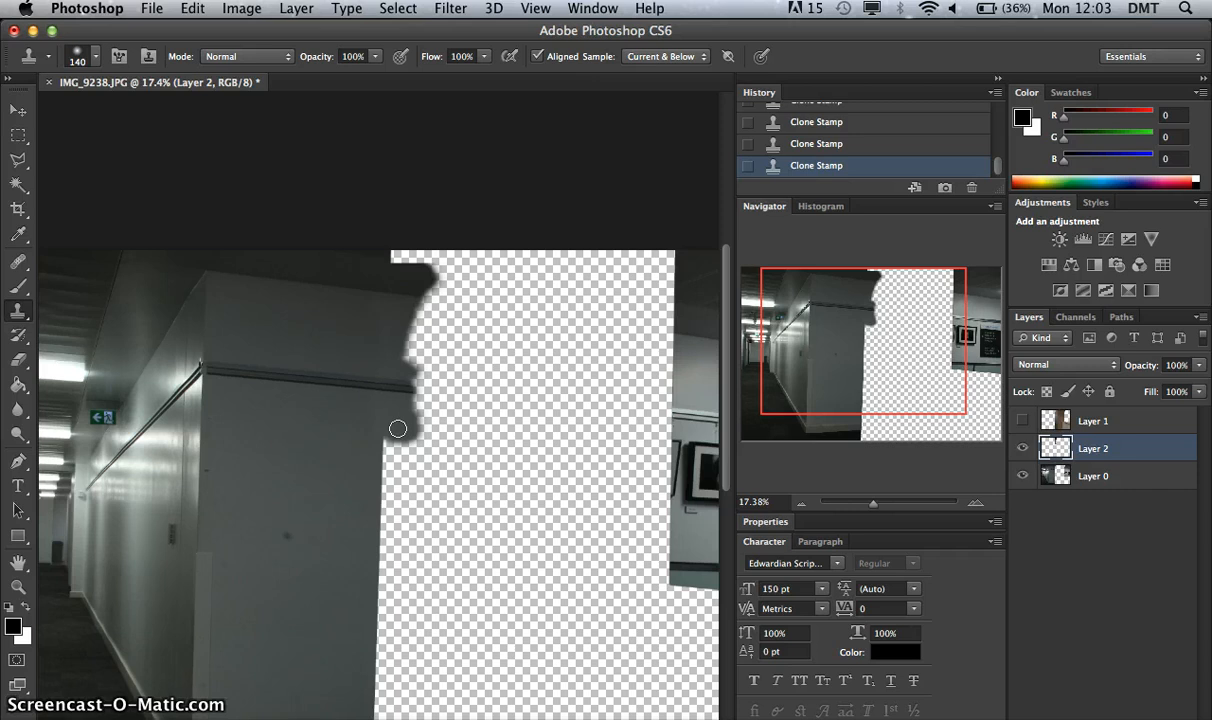
left_click_drag(830, 385, 814, 417)
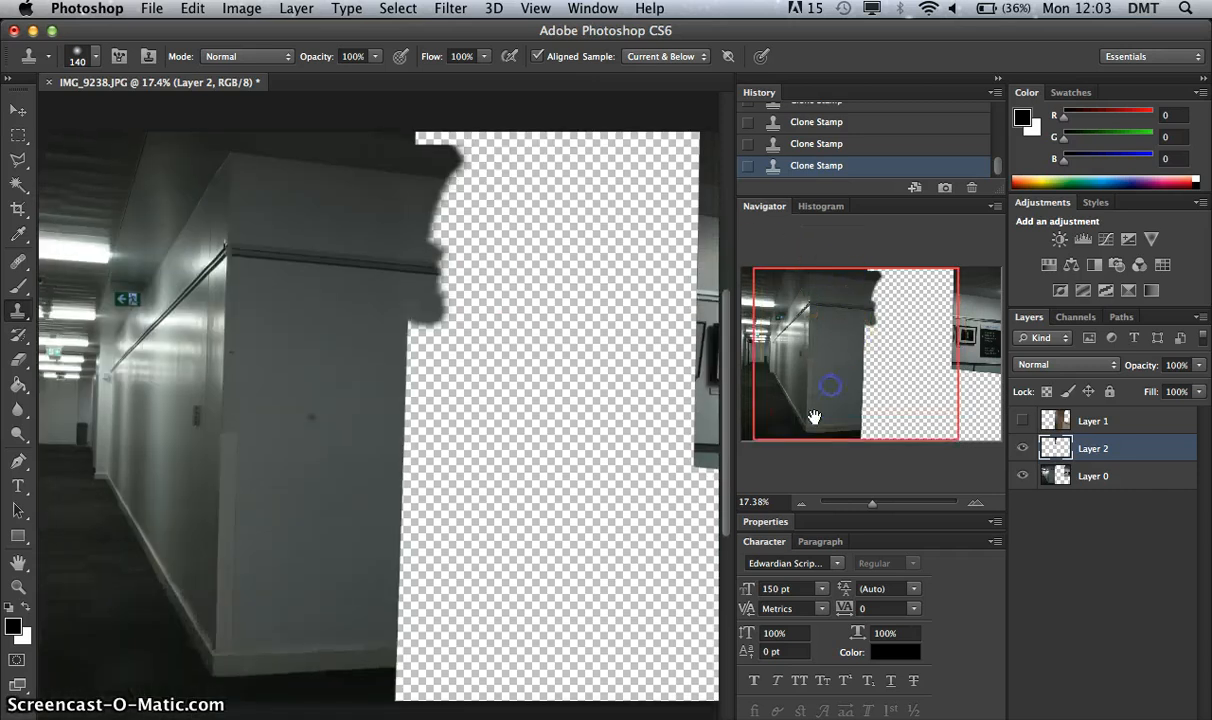
left_click_drag(877, 503, 881, 502)
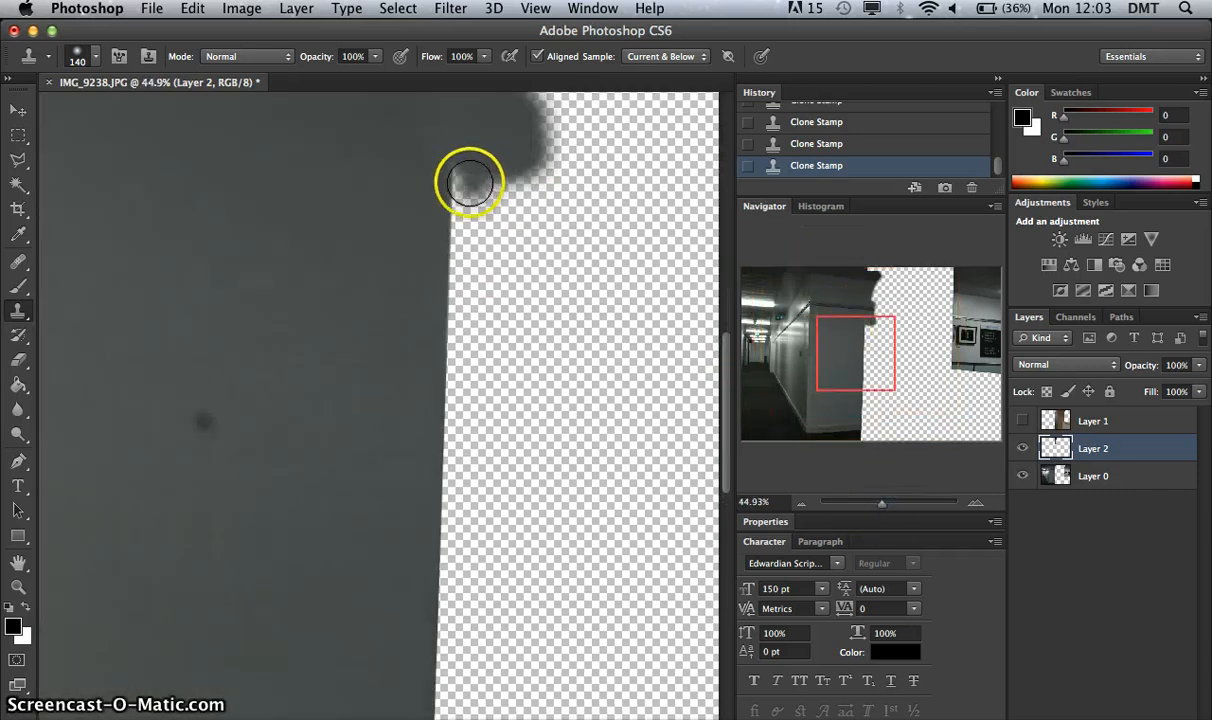
mouse_move(463, 165)
left_mouse_down()
mouse_move(527, 187)
mouse_move(427, 235)
mouse_move(485, 253)
mouse_move(439, 272)
mouse_move(463, 292)
mouse_move(445, 311)
mouse_move(489, 331)
mouse_move(455, 342)
mouse_move(448, 359)
mouse_move(489, 381)
mouse_move(447, 375)
mouse_move(439, 400)
mouse_move(485, 405)
mouse_move(462, 425)
mouse_move(487, 427)
mouse_move(447, 436)
mouse_move(434, 458)
mouse_move(461, 459)
mouse_move(443, 450)
mouse_move(436, 475)
mouse_move(488, 496)
left_mouse_up()
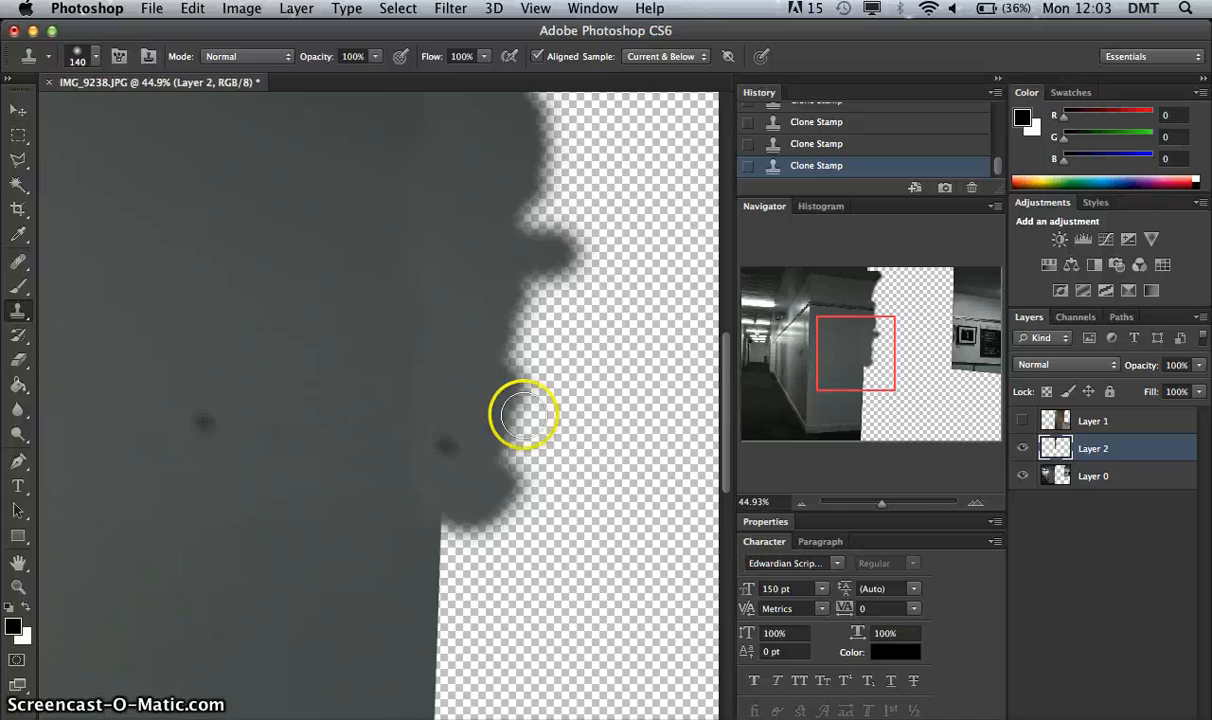
left_click_drag(847, 346, 870, 380)
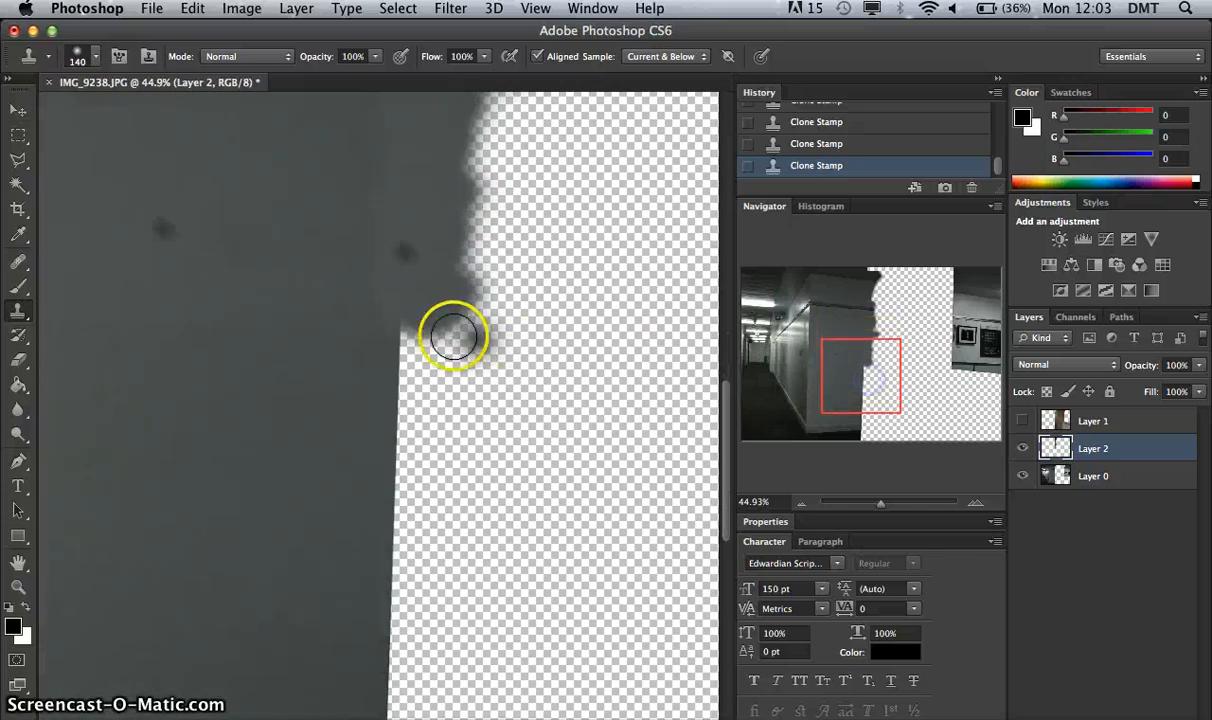
mouse_move(454, 338)
left_mouse_down()
mouse_move(401, 327)
mouse_move(454, 330)
mouse_move(461, 355)
mouse_move(439, 365)
mouse_move(457, 398)
mouse_move(440, 386)
mouse_move(419, 428)
mouse_move(447, 438)
mouse_move(391, 458)
mouse_move(459, 496)
mouse_move(458, 510)
mouse_move(388, 530)
mouse_move(396, 547)
mouse_move(452, 568)
mouse_move(429, 588)
mouse_move(416, 561)
mouse_move(386, 587)
mouse_move(419, 623)
left_mouse_up()
left_click_drag(836, 395, 844, 432)
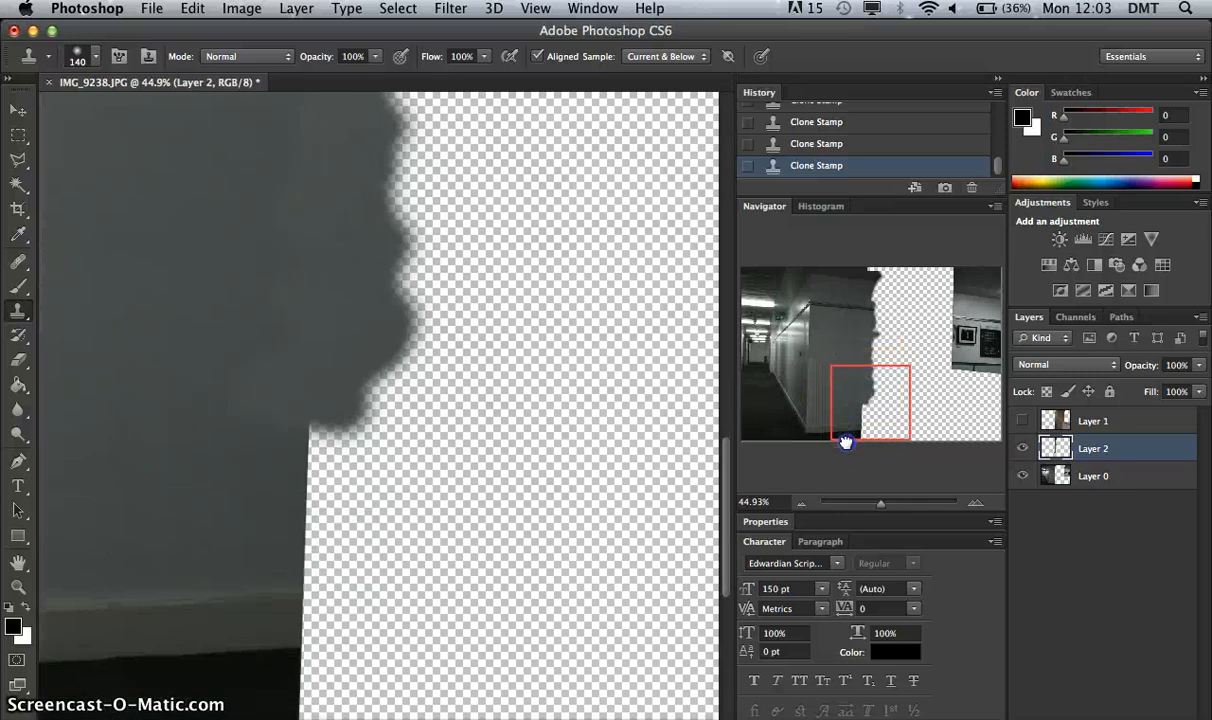
mouse_move(379, 438)
left_mouse_down()
mouse_move(299, 436)
mouse_move(311, 428)
mouse_move(315, 458)
mouse_move(358, 476)
mouse_move(302, 506)
mouse_move(295, 536)
mouse_move(328, 550)
left_mouse_up()
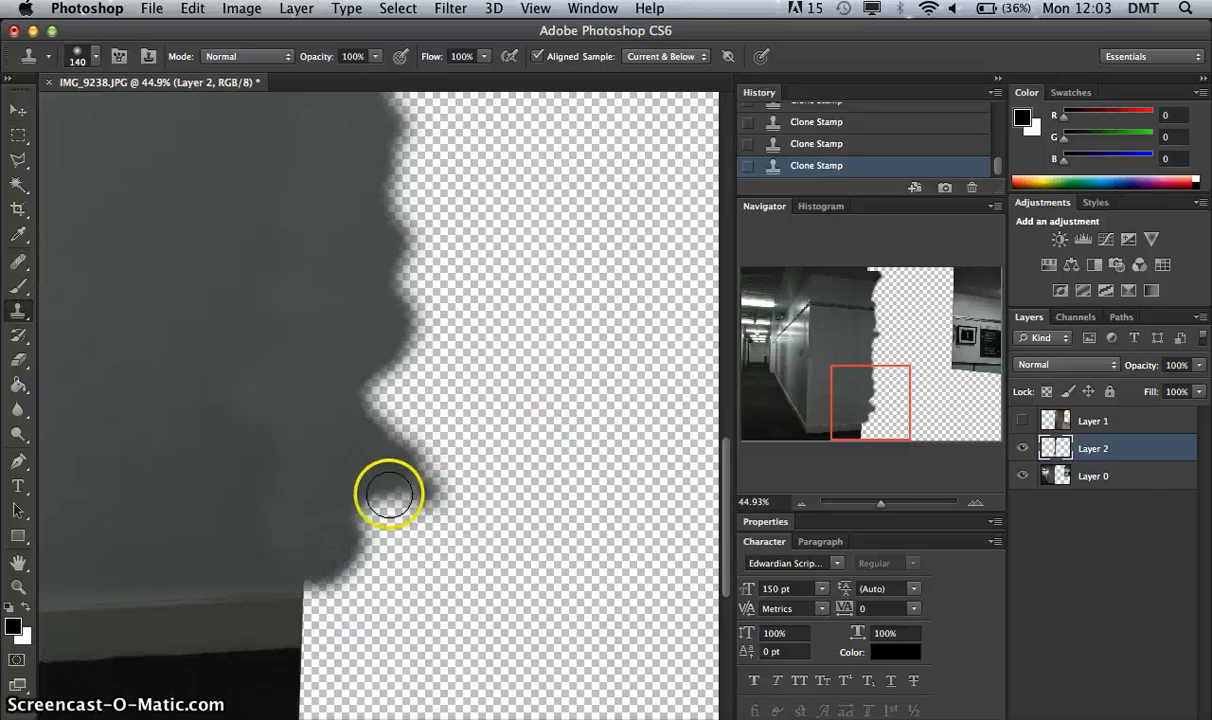
Widen the cloned wall strip further into the gap, working from the lower wall back up to its middle.
mouse_move(400, 496)
left_mouse_down()
mouse_move(432, 514)
mouse_move(403, 497)
mouse_move(470, 488)
mouse_move(449, 454)
mouse_move(379, 426)
mouse_move(371, 409)
mouse_move(396, 377)
mouse_move(489, 349)
mouse_move(447, 330)
mouse_move(447, 306)
mouse_move(387, 255)
mouse_move(454, 219)
mouse_move(427, 211)
mouse_move(387, 167)
mouse_move(440, 138)
left_mouse_up()
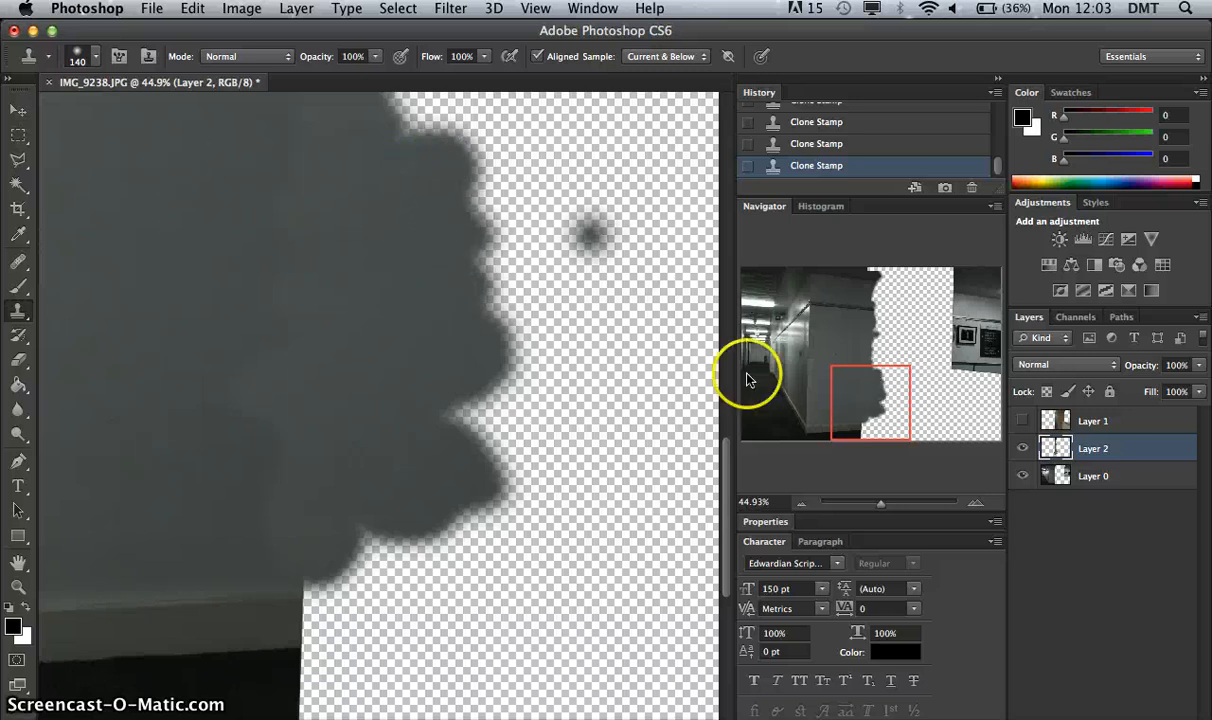
left_click_drag(845, 405, 871, 352)
mouse_move(375, 500)
left_mouse_down()
mouse_move(421, 506)
mouse_move(449, 515)
mouse_move(426, 457)
mouse_move(379, 456)
mouse_move(407, 462)
mouse_move(385, 468)
mouse_move(378, 420)
mouse_move(467, 403)
mouse_move(389, 342)
mouse_move(436, 345)
mouse_move(445, 356)
mouse_move(376, 323)
mouse_move(393, 289)
mouse_move(362, 276)
mouse_move(380, 263)
mouse_move(360, 307)
mouse_move(386, 292)
mouse_move(334, 259)
mouse_move(444, 205)
mouse_move(456, 225)
mouse_move(418, 183)
mouse_move(349, 184)
mouse_move(416, 167)
mouse_move(391, 145)
mouse_move(432, 126)
left_mouse_up()
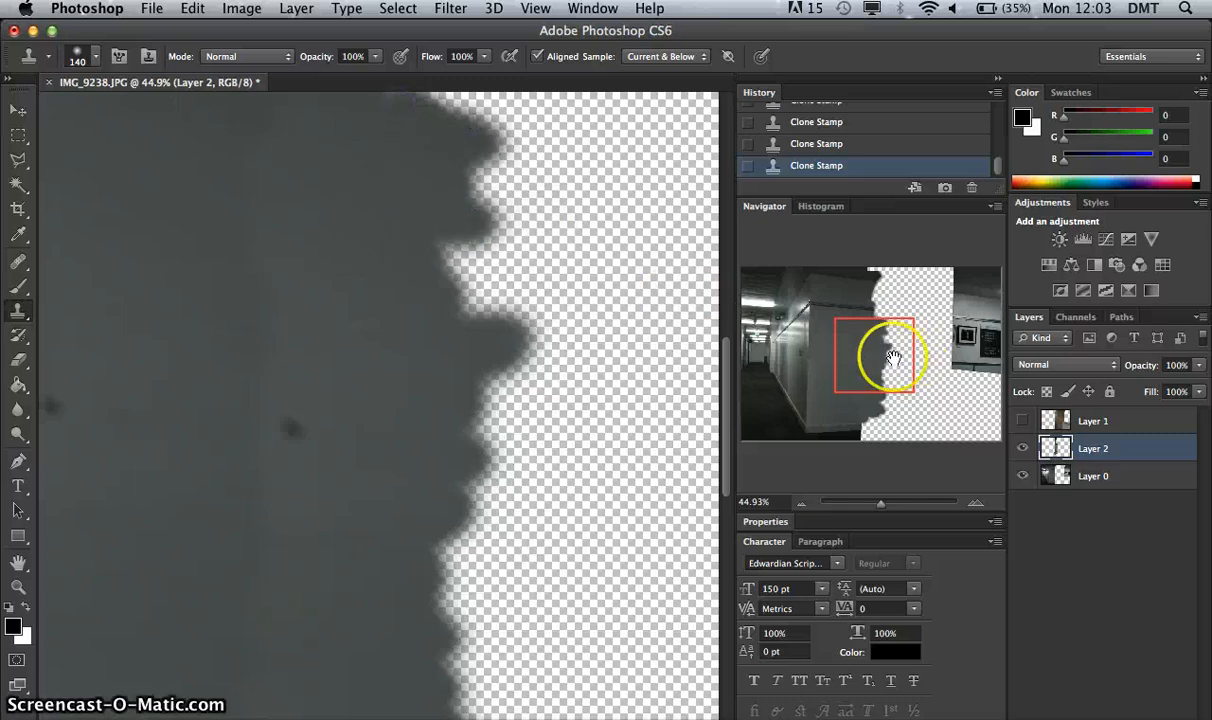
Clone the skirting board, the dark floor below it and the adjoining lower wall into the gap.
left_click_drag(871, 352, 868, 435)
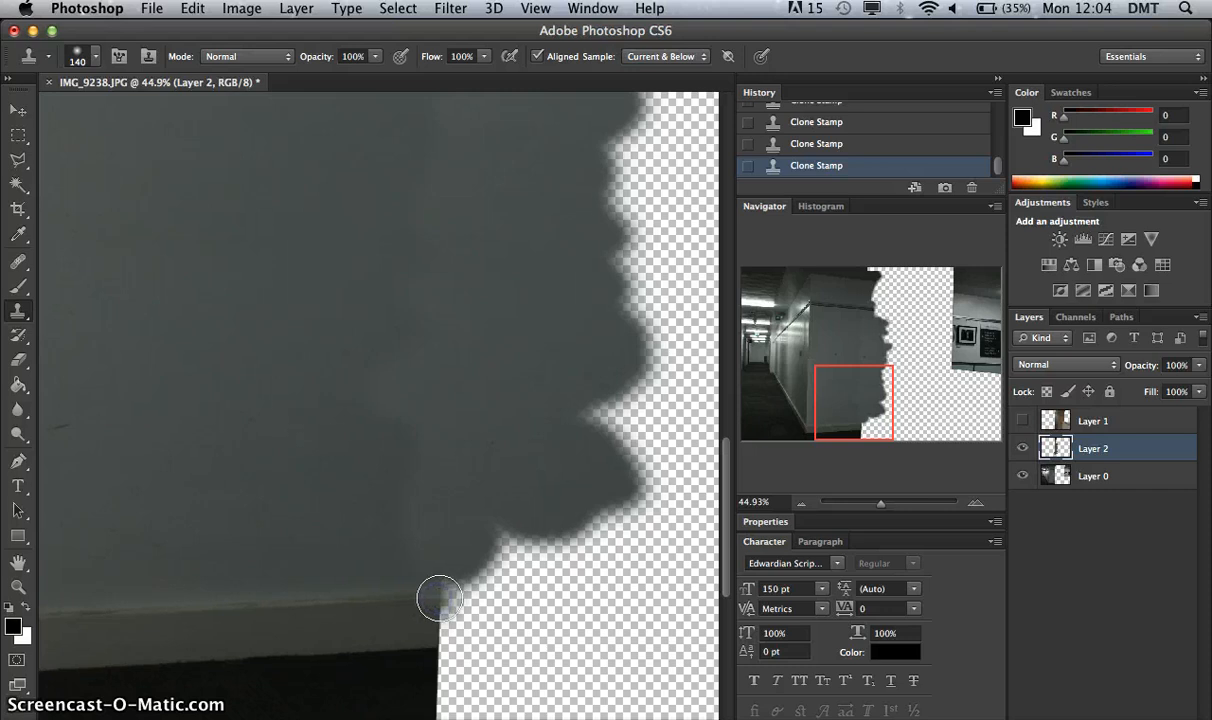
mouse_move(455, 596)
left_mouse_down()
mouse_move(410, 617)
mouse_move(435, 634)
mouse_move(496, 640)
mouse_move(475, 650)
mouse_move(483, 658)
mouse_move(431, 660)
mouse_move(515, 670)
mouse_move(439, 686)
left_mouse_up()
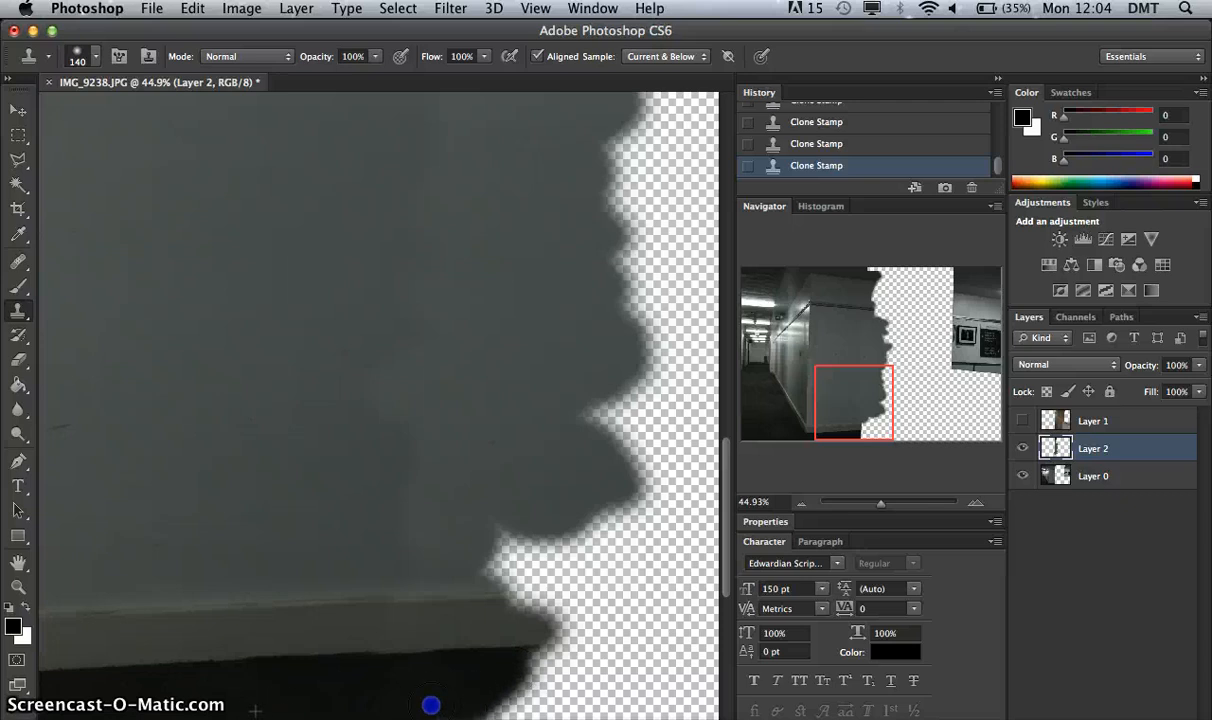
mouse_move(500, 714)
left_mouse_down()
mouse_move(568, 679)
mouse_move(527, 656)
mouse_move(570, 651)
mouse_move(542, 597)
mouse_move(469, 596)
mouse_move(525, 581)
mouse_move(462, 573)
mouse_move(581, 554)
mouse_move(510, 541)
mouse_move(571, 533)
left_mouse_up()
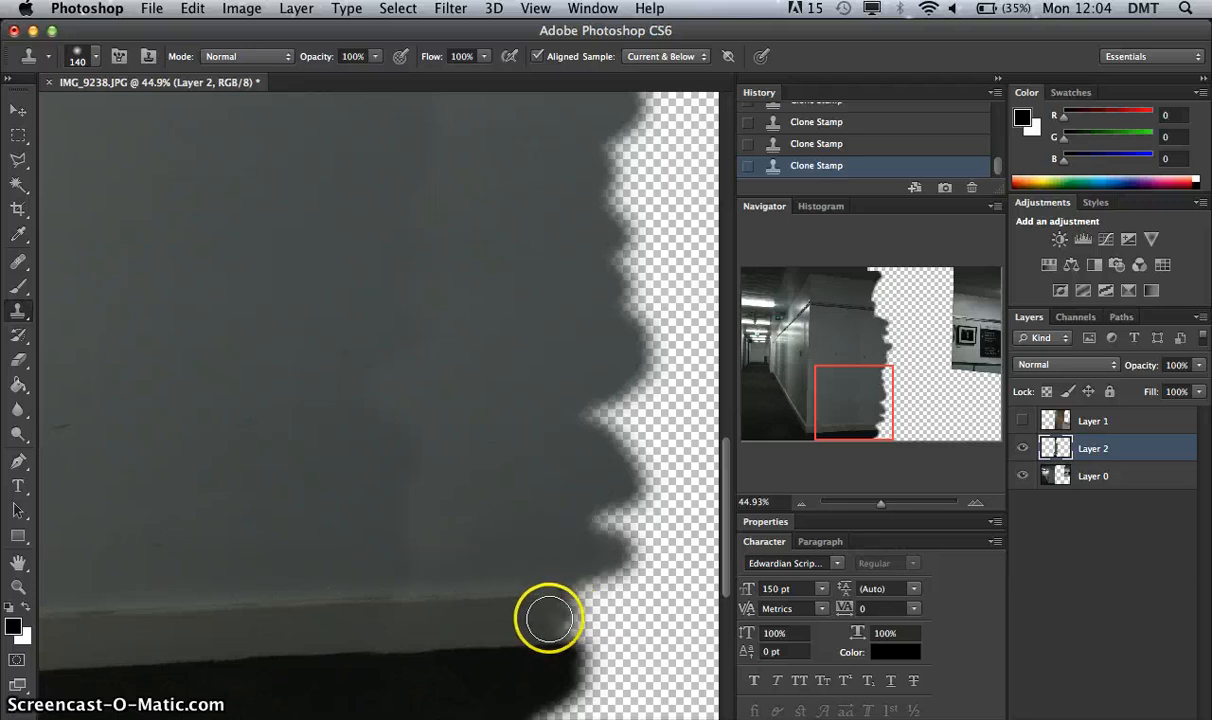
mouse_move(544, 617)
left_mouse_down()
mouse_move(609, 611)
mouse_move(574, 623)
mouse_move(628, 590)
mouse_move(563, 620)
mouse_move(548, 659)
mouse_move(598, 633)
left_mouse_up()
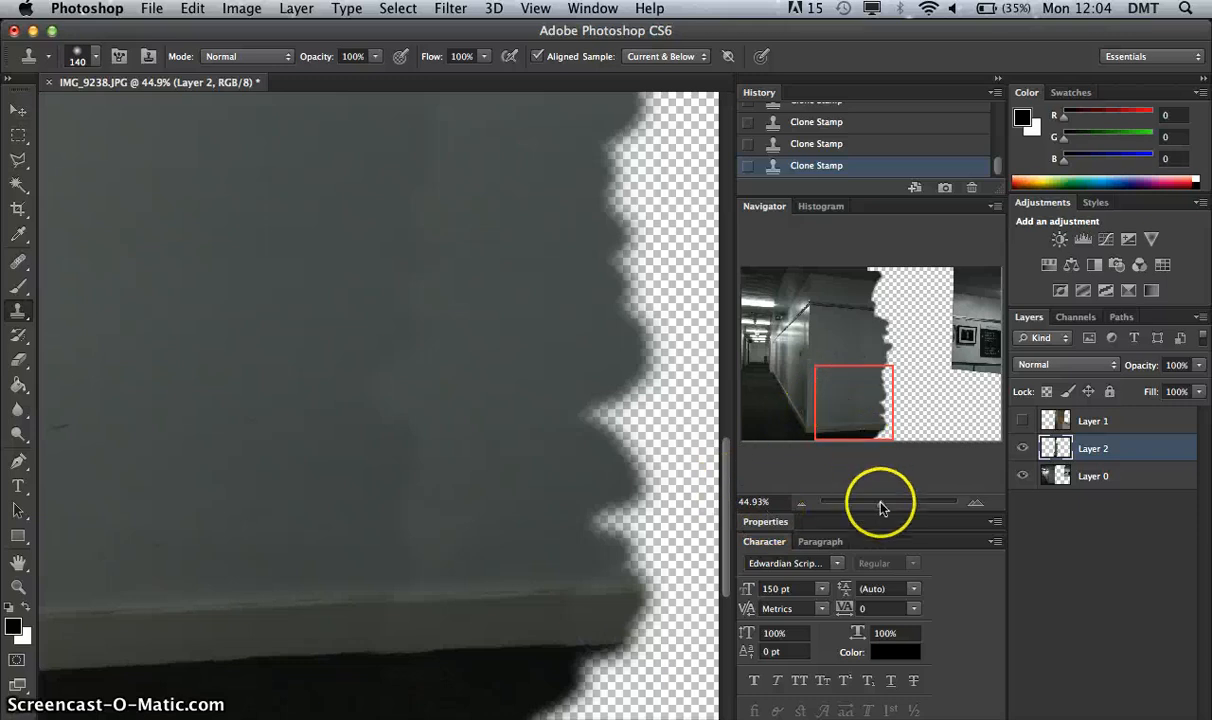
Inspect the extended wall and floor as a whole, and switch to the Blur tool.
left_click_drag(881, 503, 872, 505)
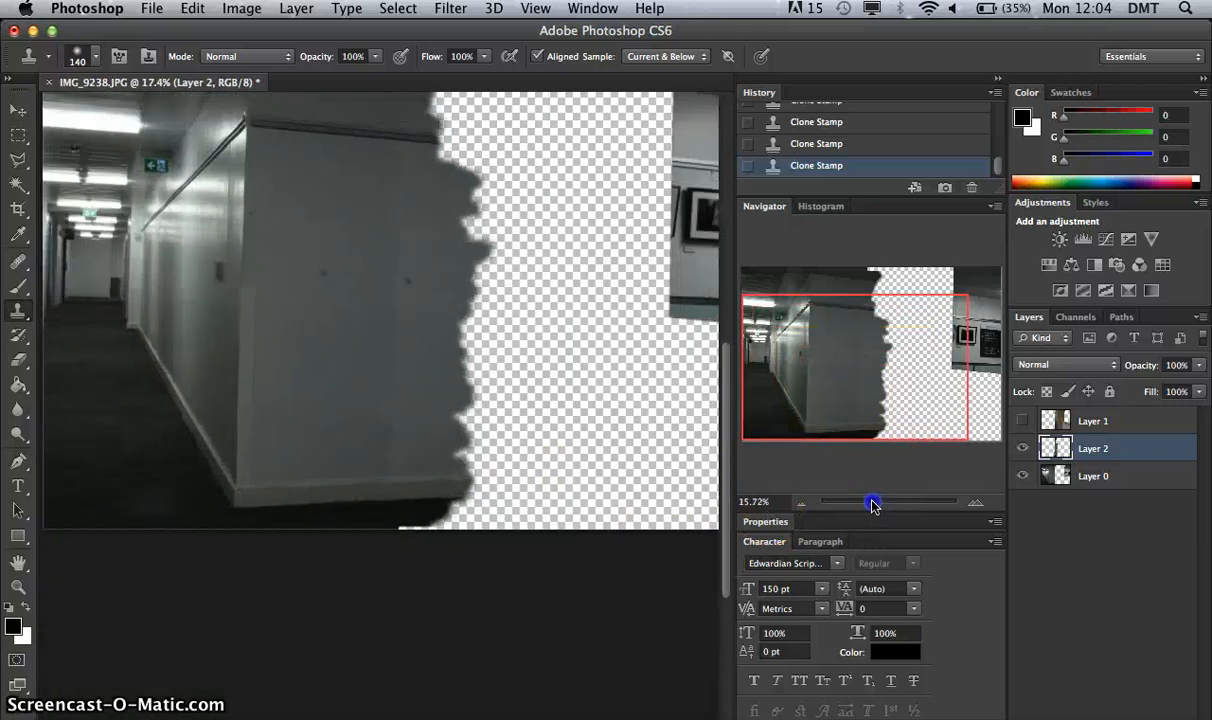
left_click_drag(413, 512, 395, 434)
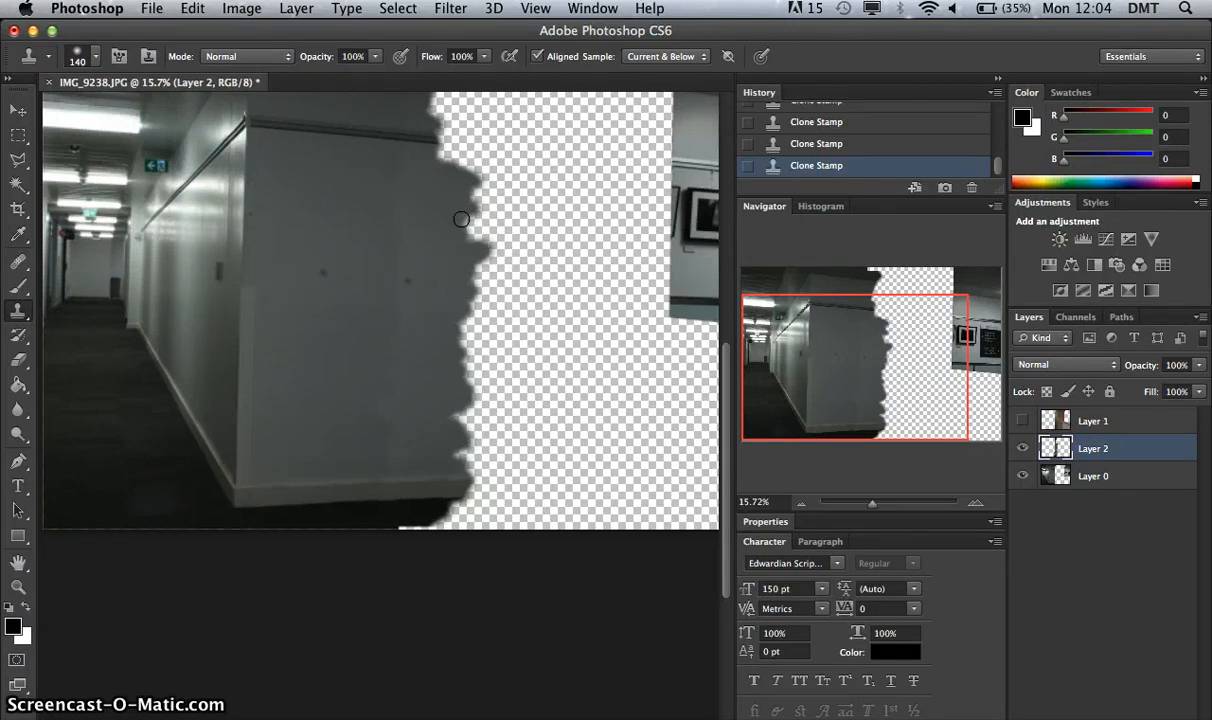
left_click(20, 411)
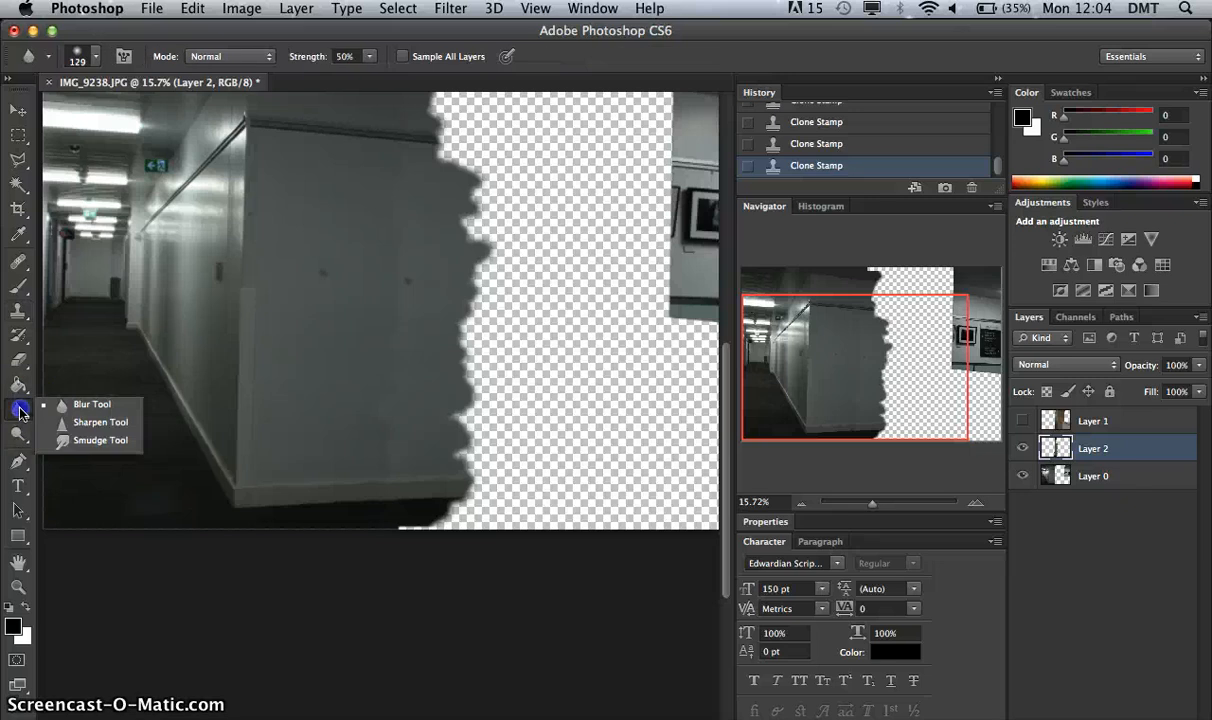
left_click(93, 412)
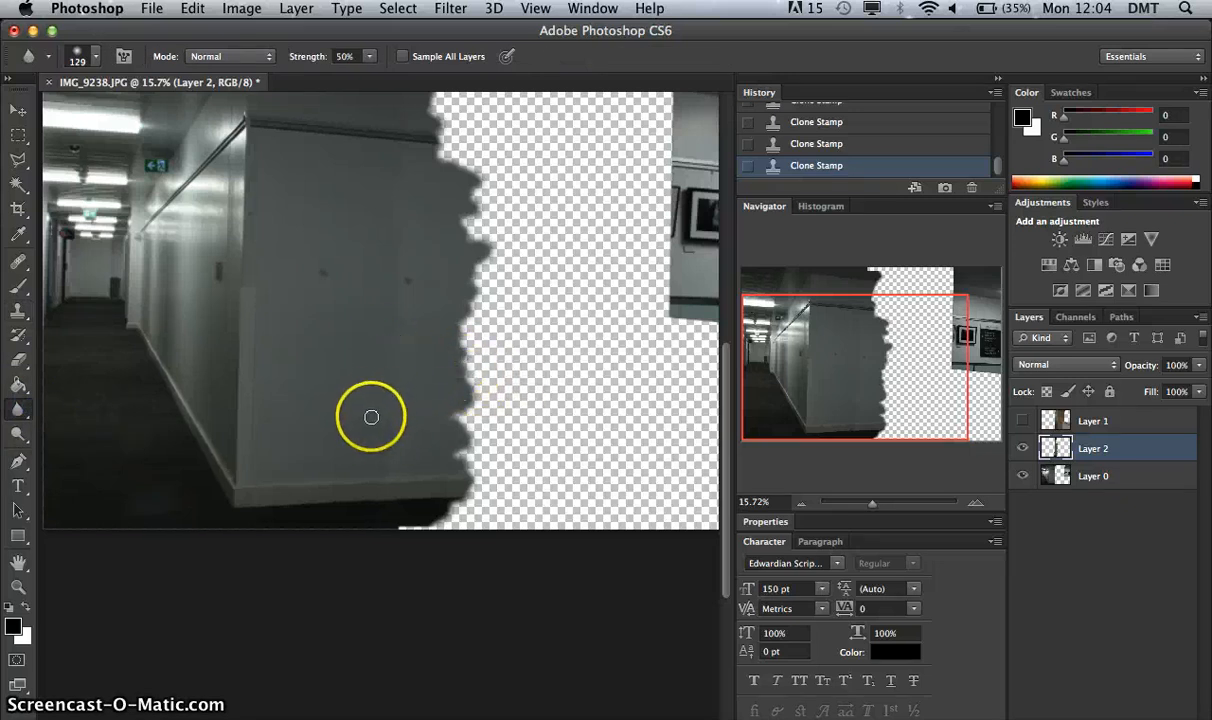
View the cloned patch on Layer 2 without Layer 0, restore Layer 0, and blur the cloned seam along the ceiling.
left_click(1024, 476)
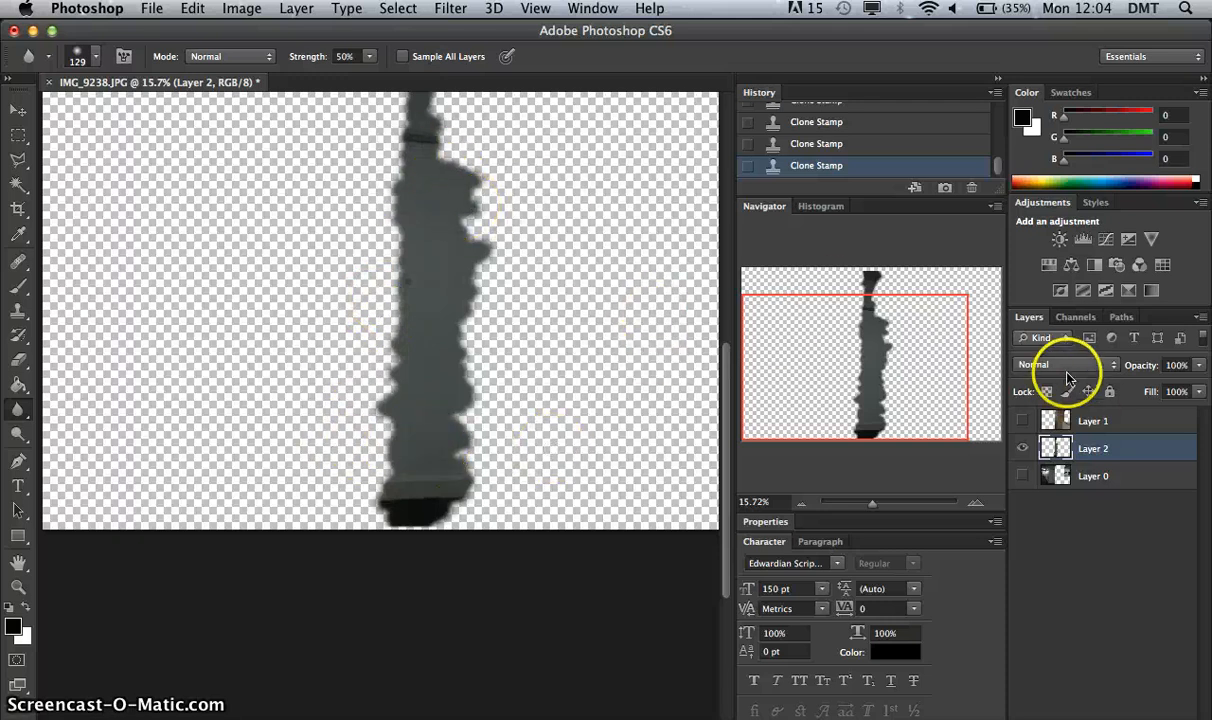
mouse_move(946, 371)
left_mouse_down()
mouse_move(948, 328)
mouse_move(940, 366)
left_mouse_up()
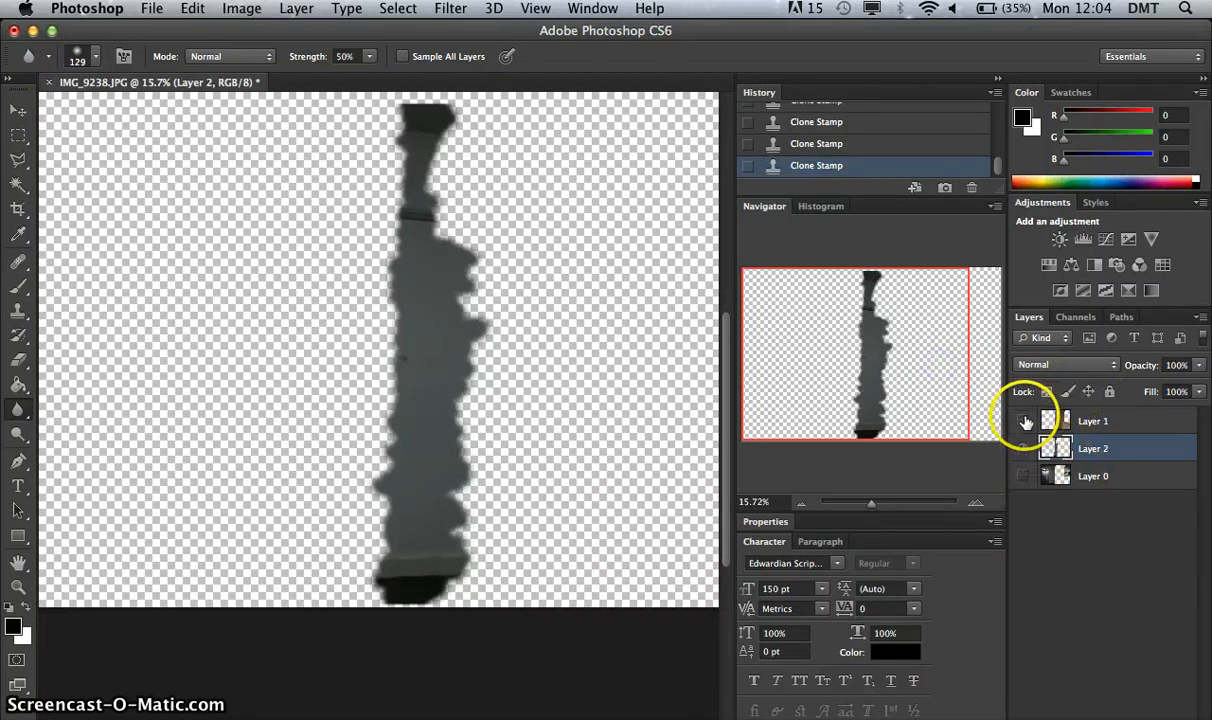
left_click(1022, 476)
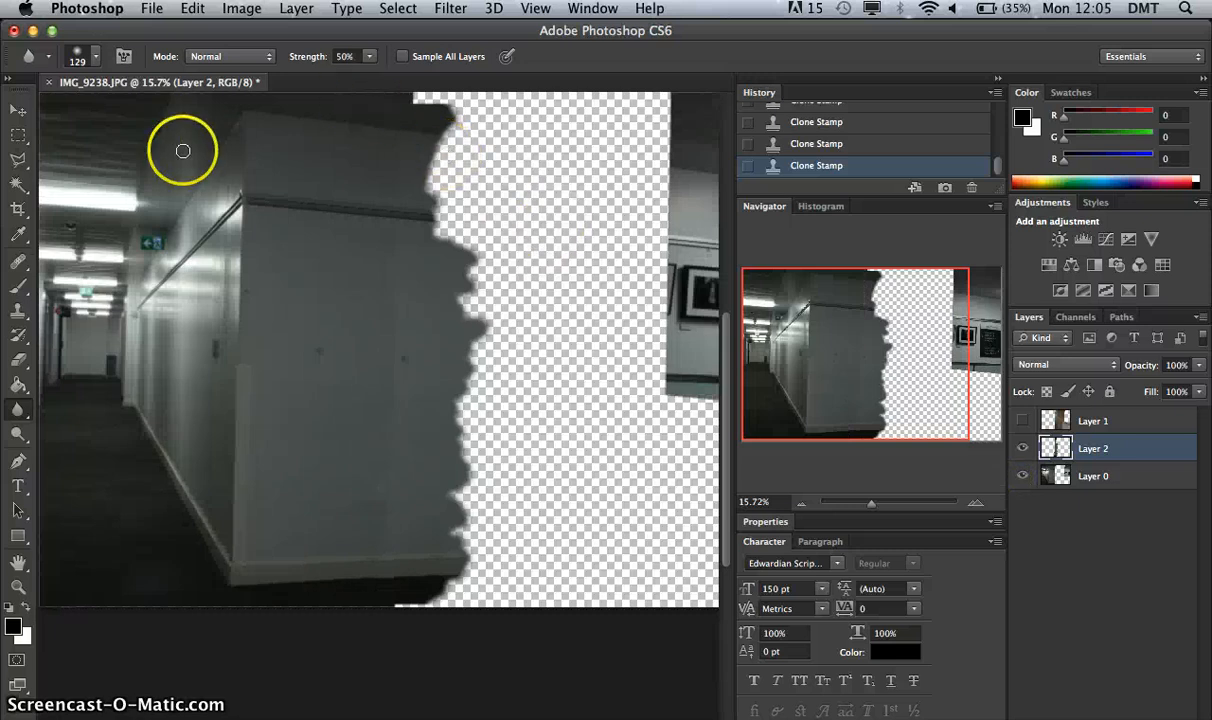
left_click_drag(377, 116, 397, 120)
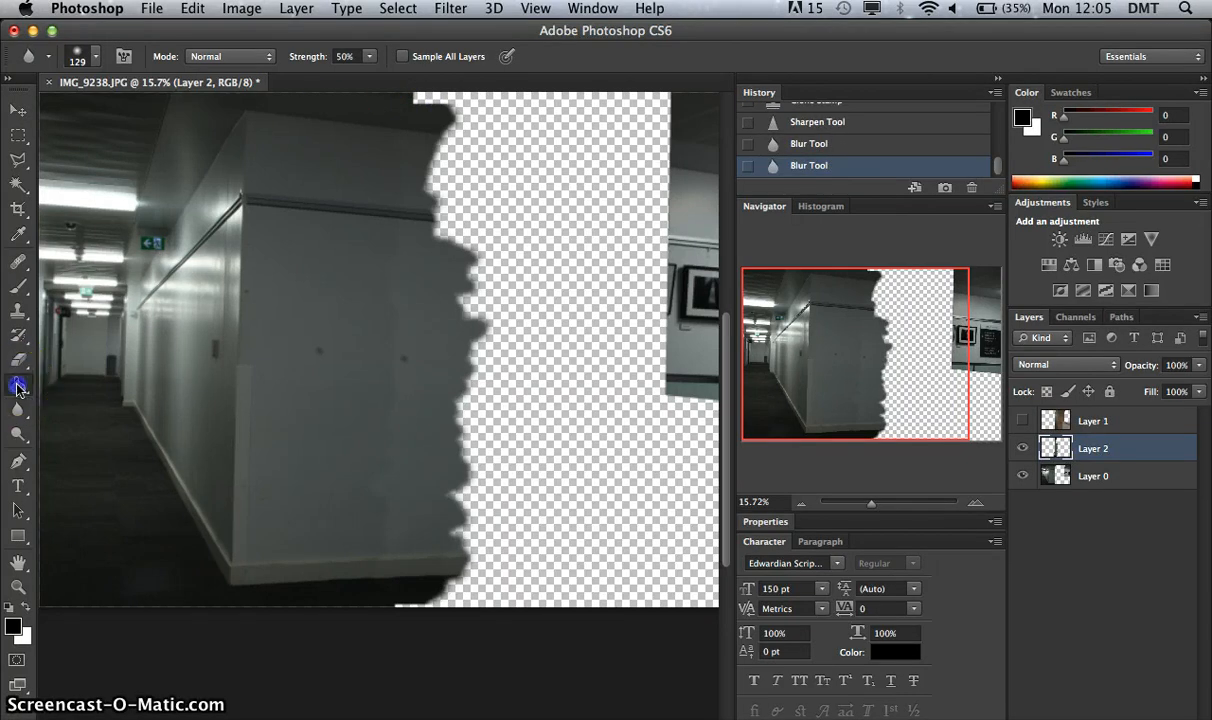
Clone the dark ceiling into the top of the gap, and check the coverage against the pillar on Layer 1.
left_click(18, 386)
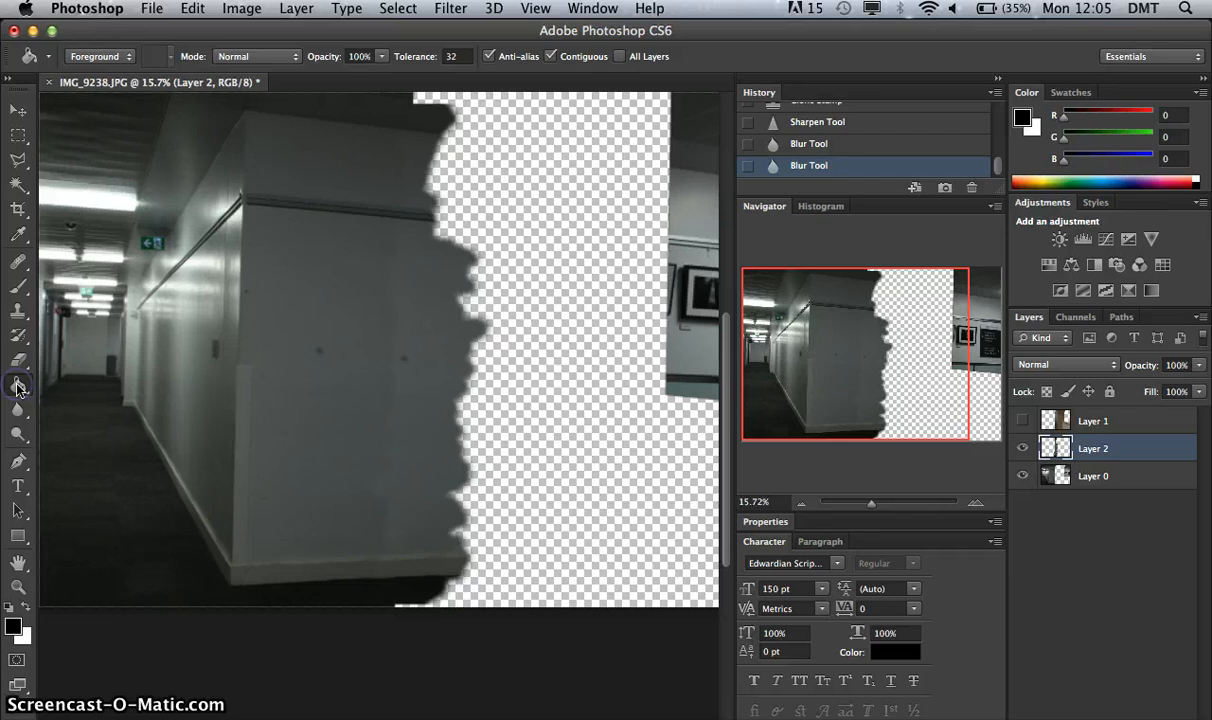
left_click(18, 312)
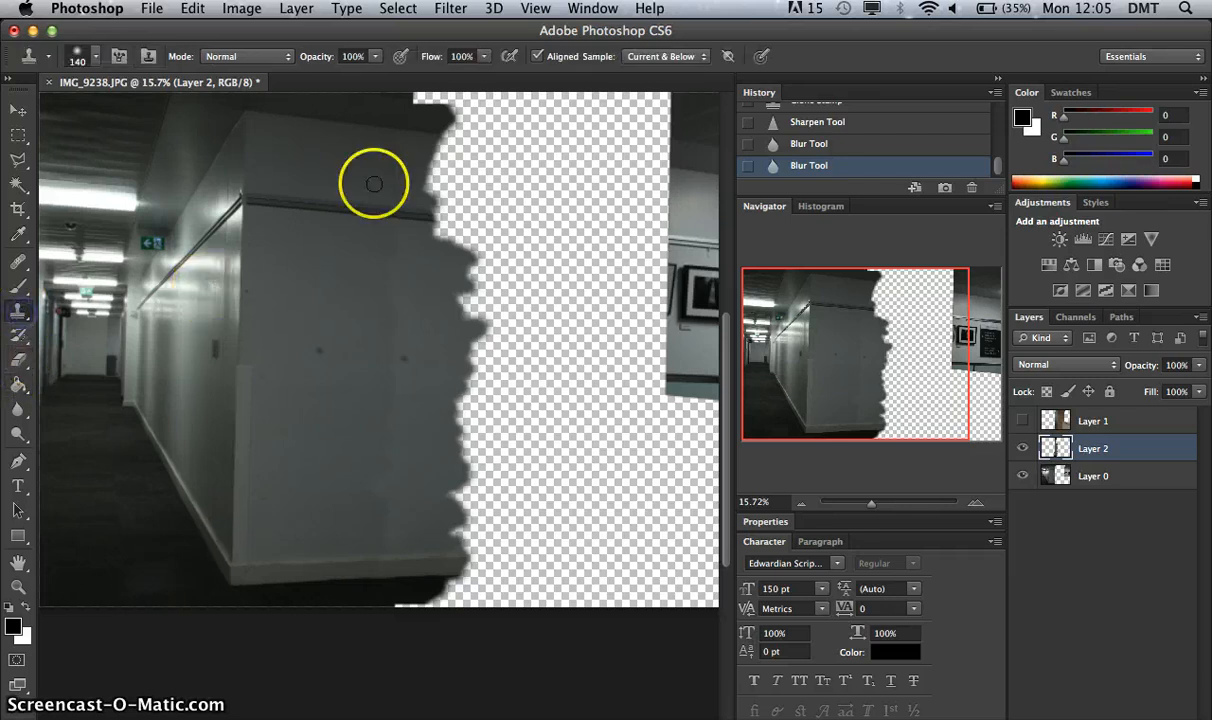
left_click(385, 116, "alt")
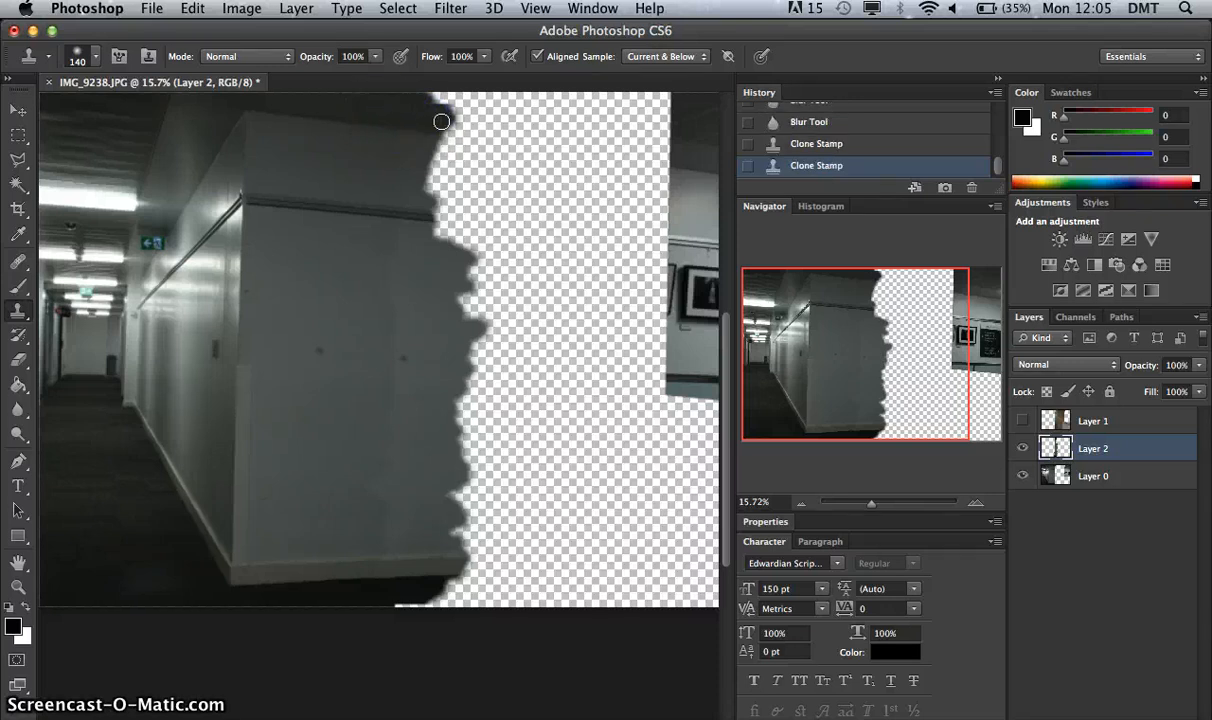
mouse_move(434, 115)
left_mouse_down()
mouse_move(428, 187)
mouse_move(426, 113)
mouse_move(450, 144)
mouse_move(434, 252)
left_mouse_up()
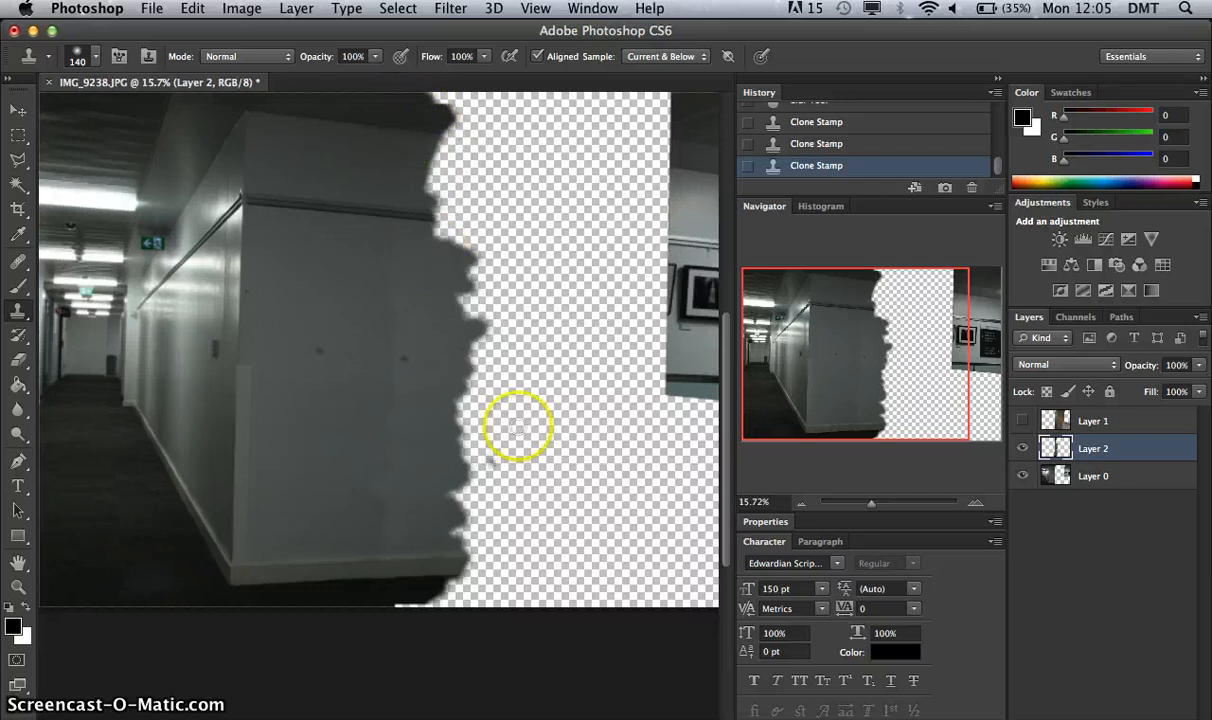
left_click(1023, 421)
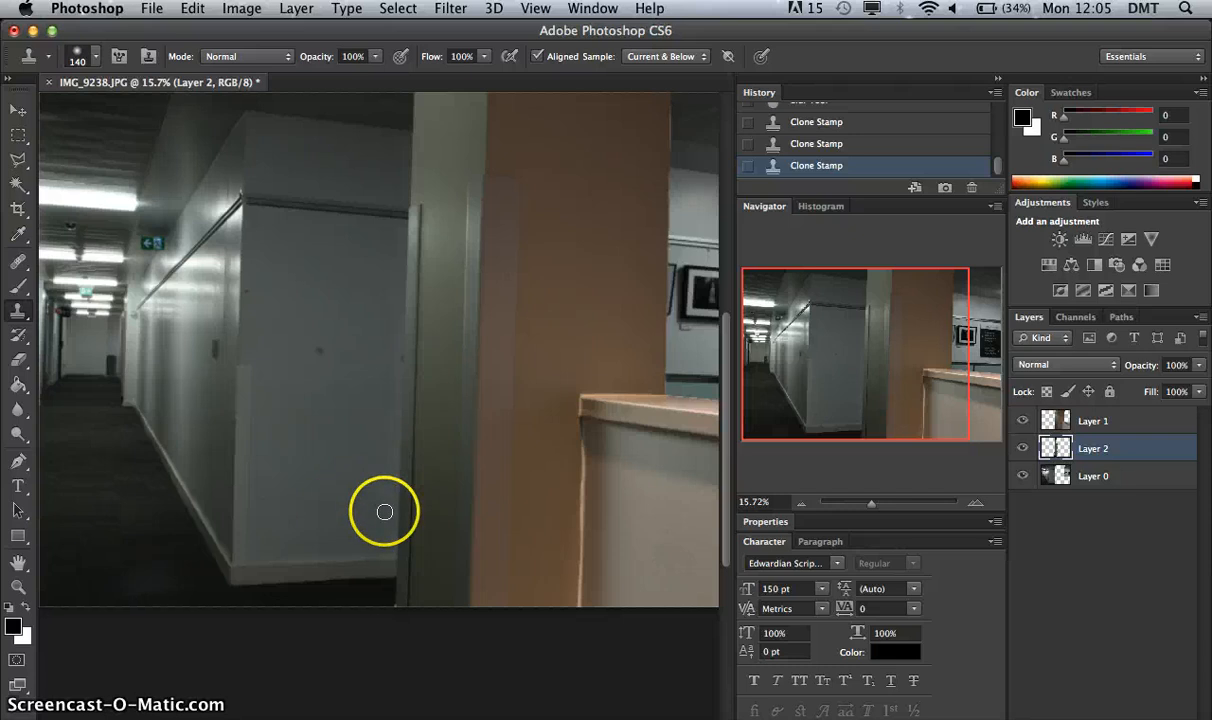
left_click(1023, 421)
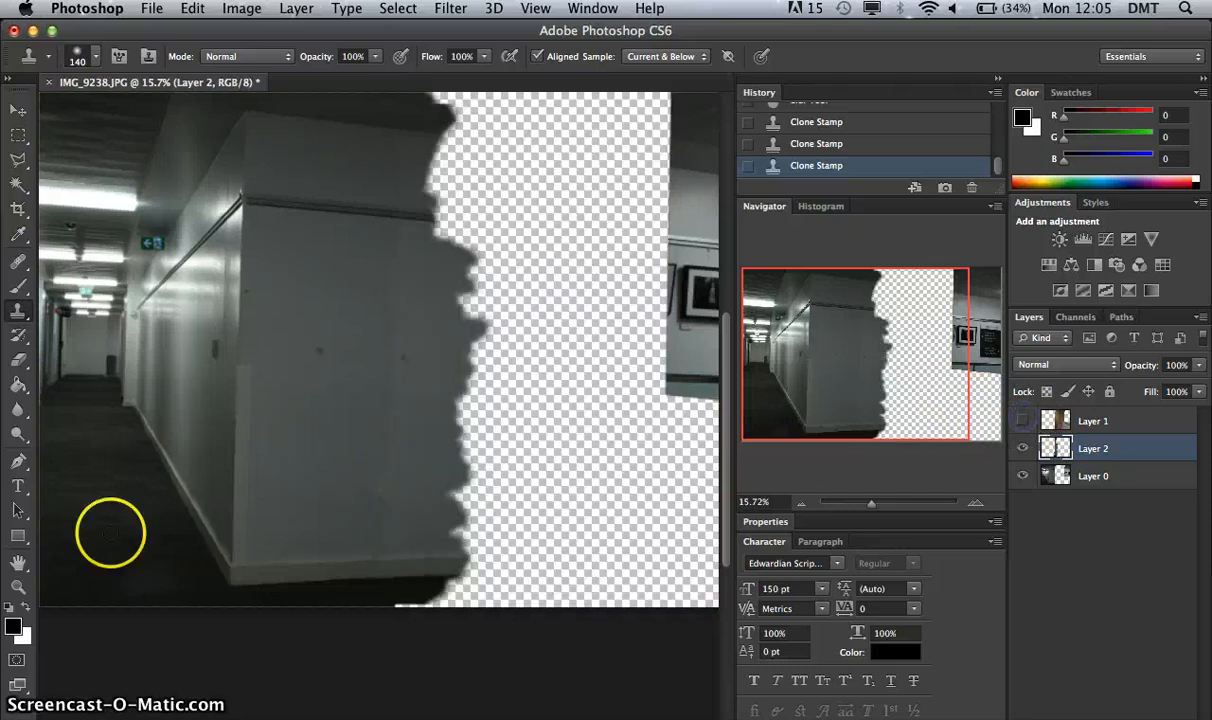
Blur the corridor-side edge of the cloned strip on Layer 2 with a 174 px brush, keeping Layer 0 hidden while blurring.
left_click(13, 409)
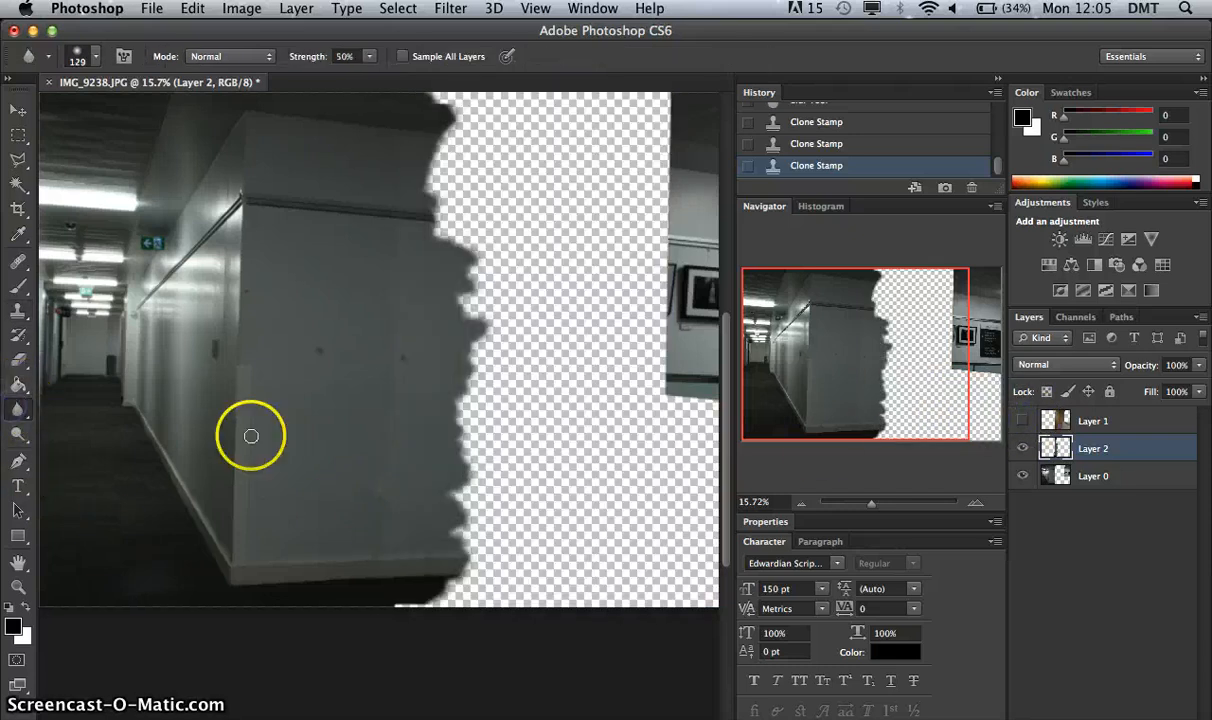
left_click(1021, 477)
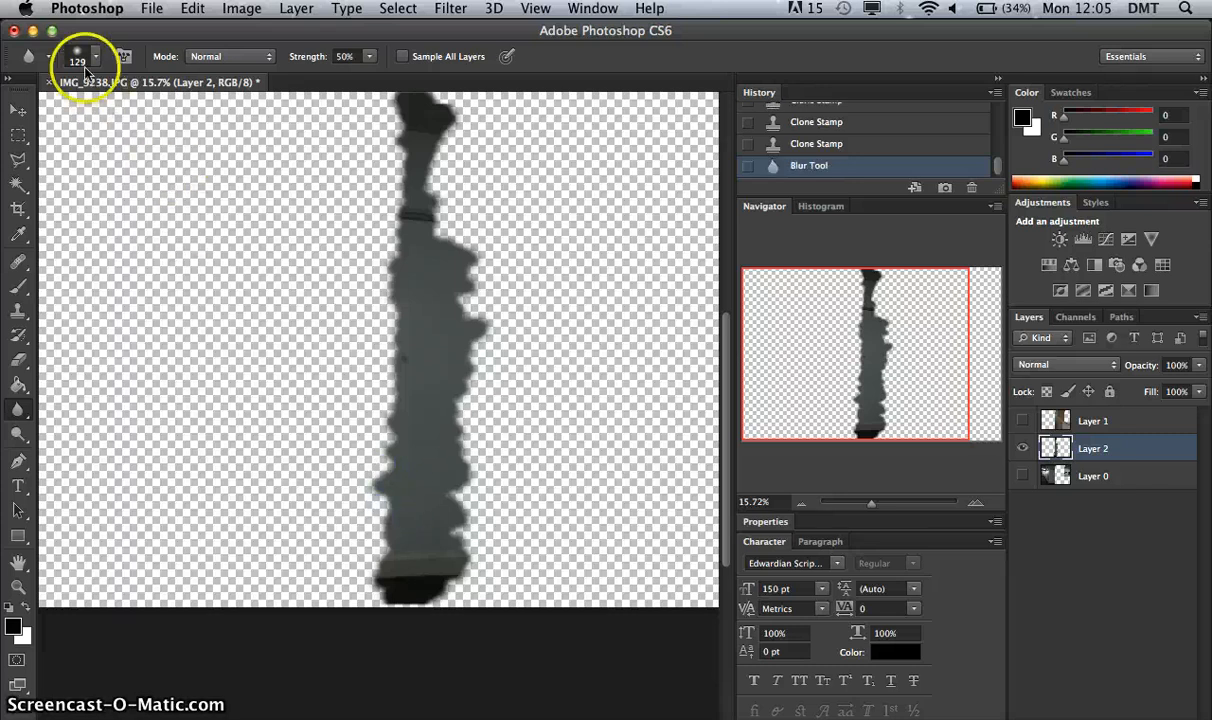
left_click(84, 57)
left_click_drag(136, 119, 153, 115)
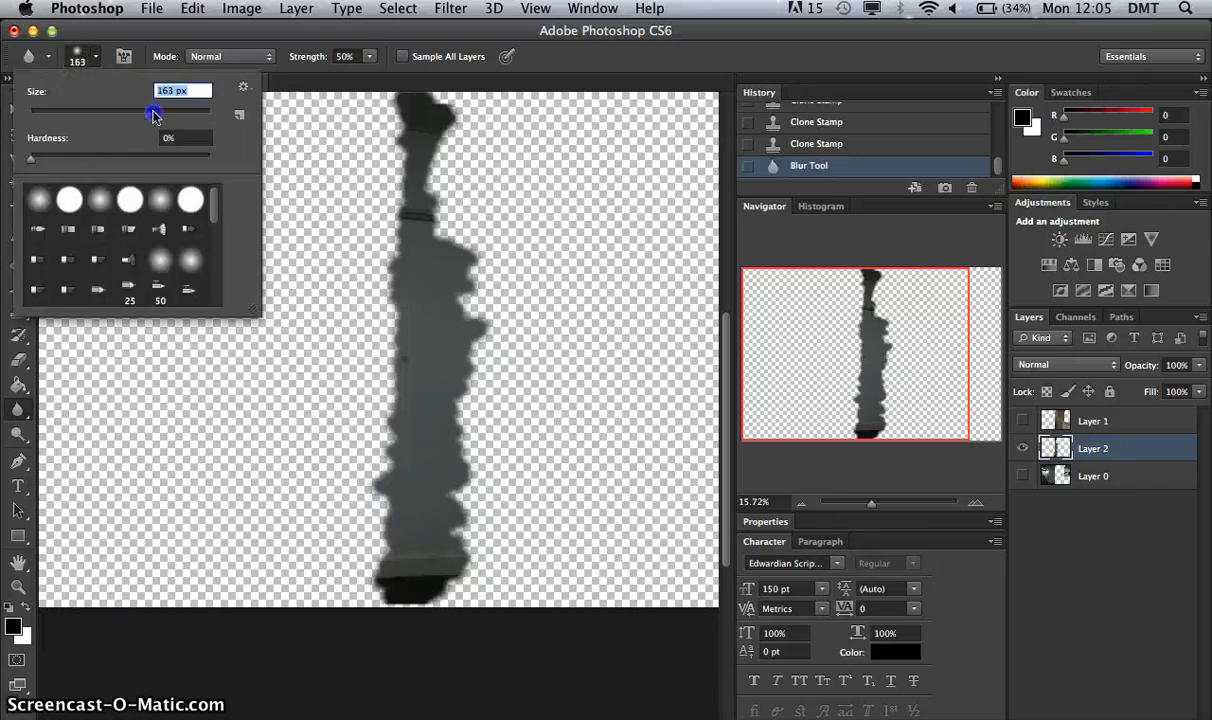
left_click(377, 481)
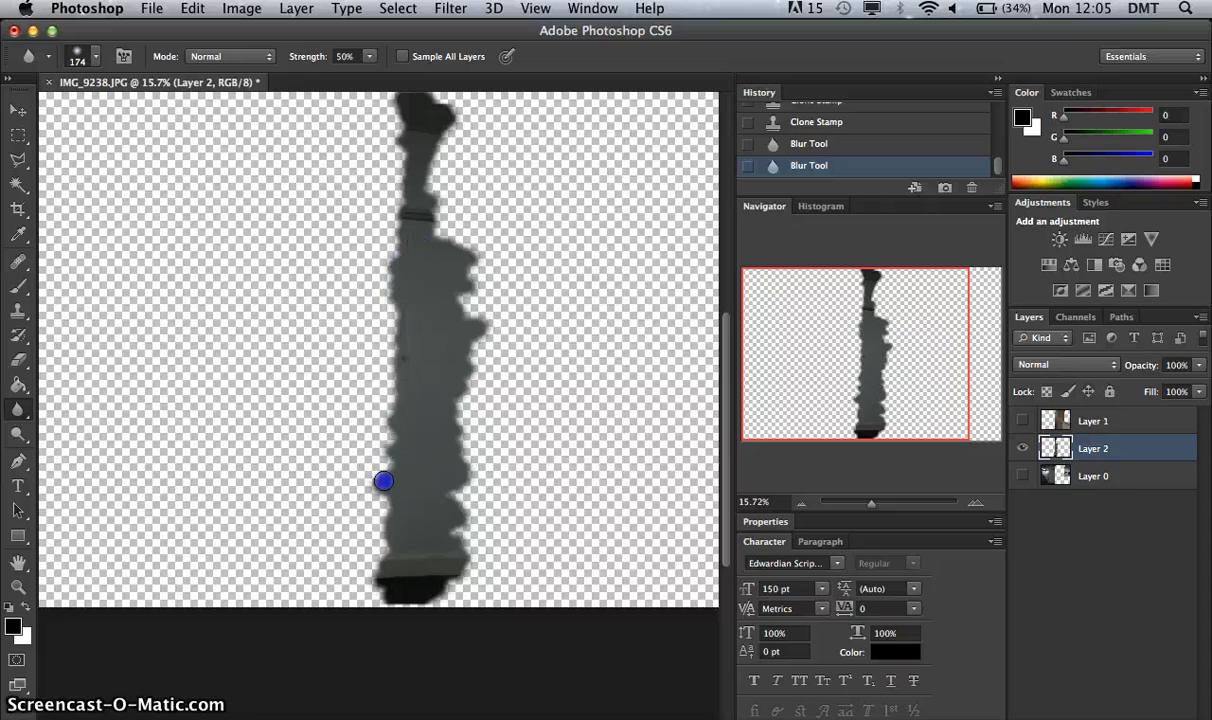
left_click(391, 548)
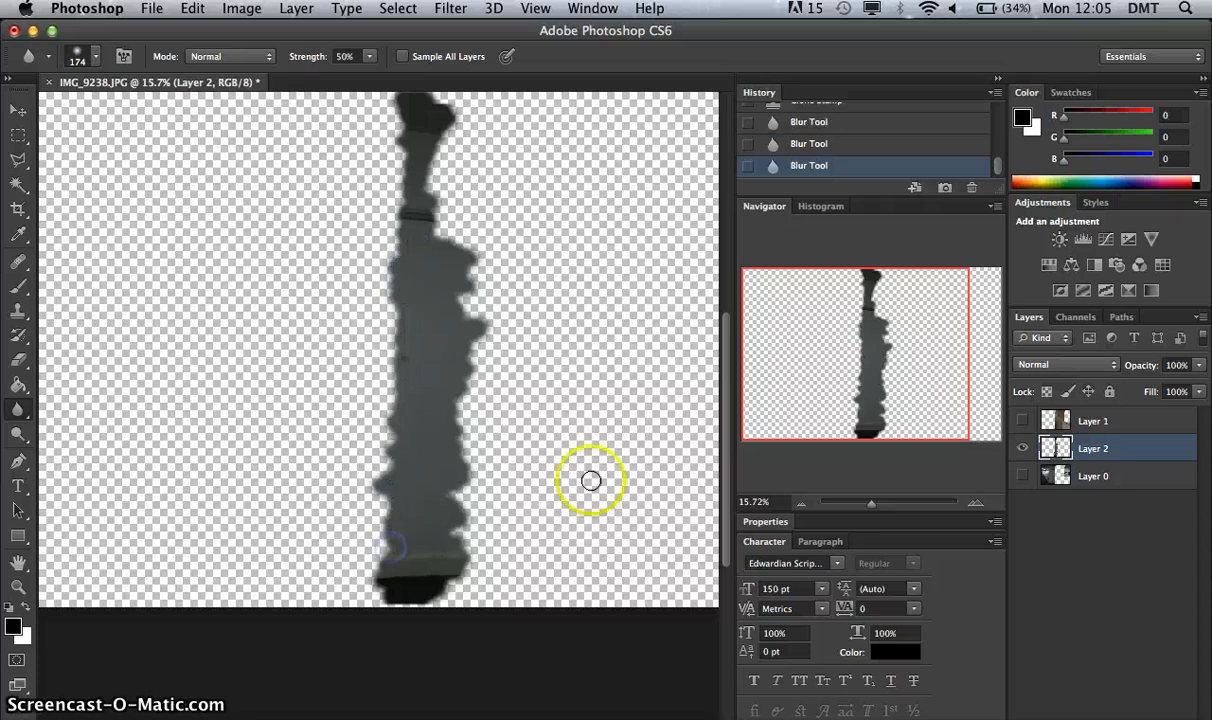
left_click(1022, 477)
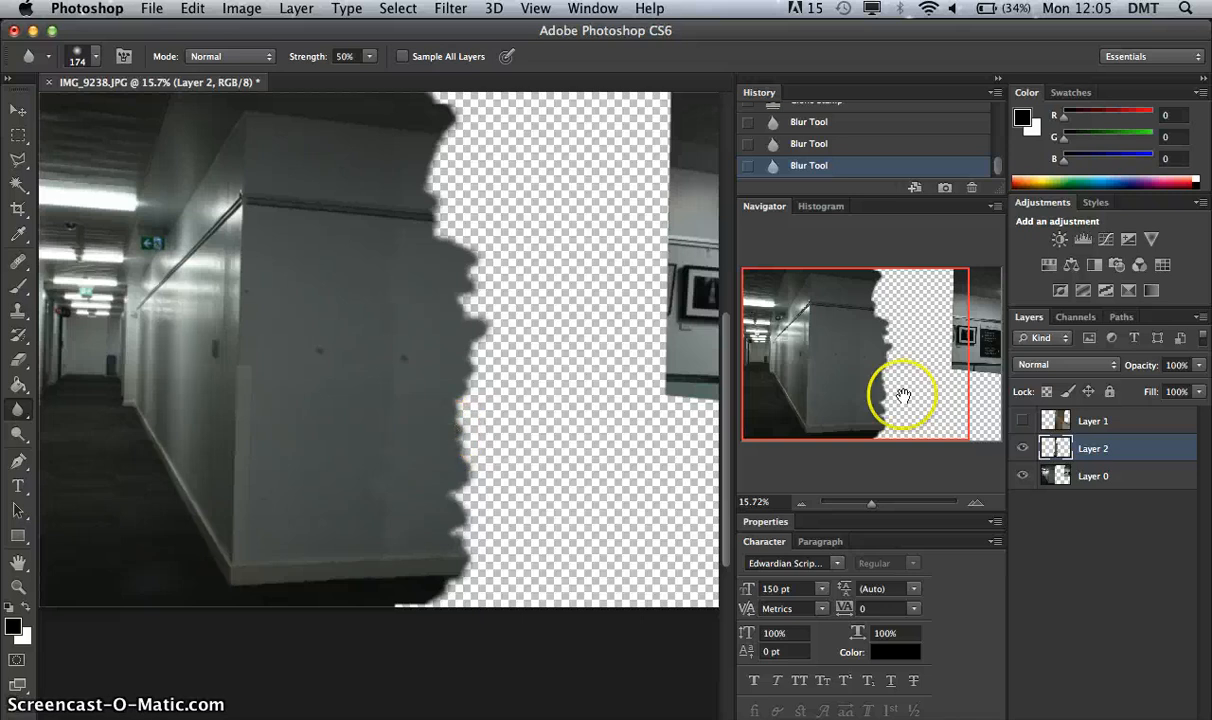
Compare the extended wall with the pillar and counter on Layer 1 shown and hidden.
left_click_drag(886, 500, 872, 505)
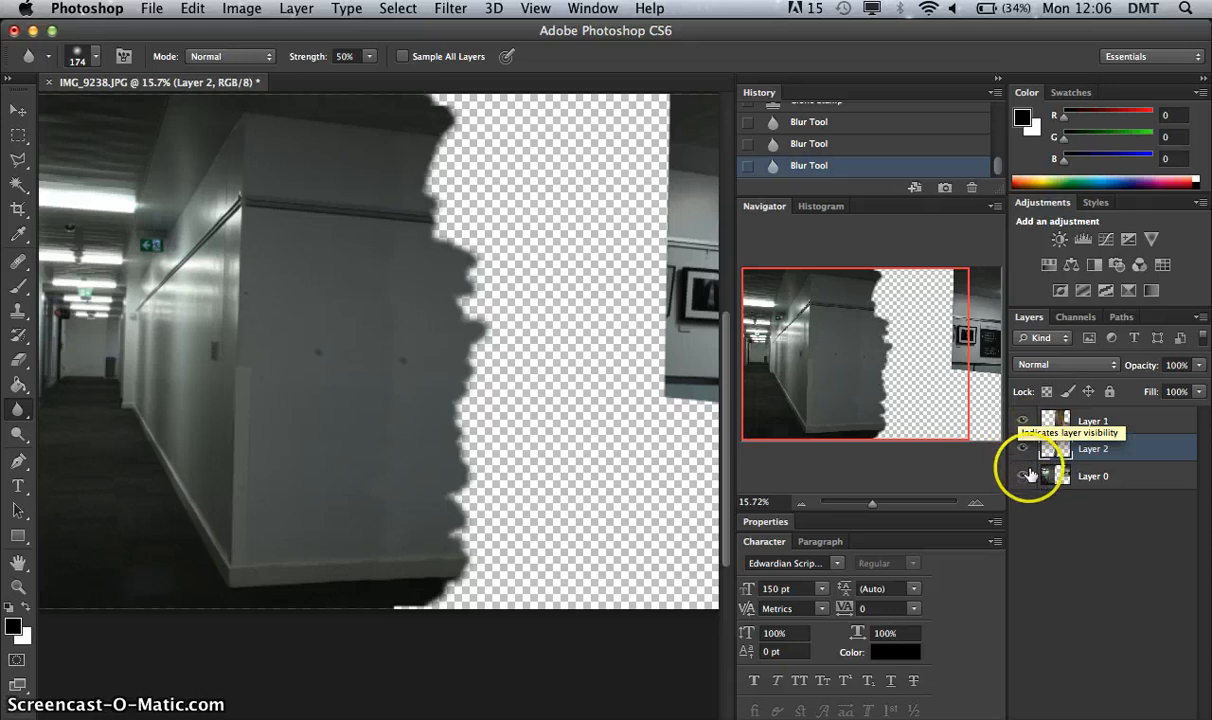
left_click(1022, 421)
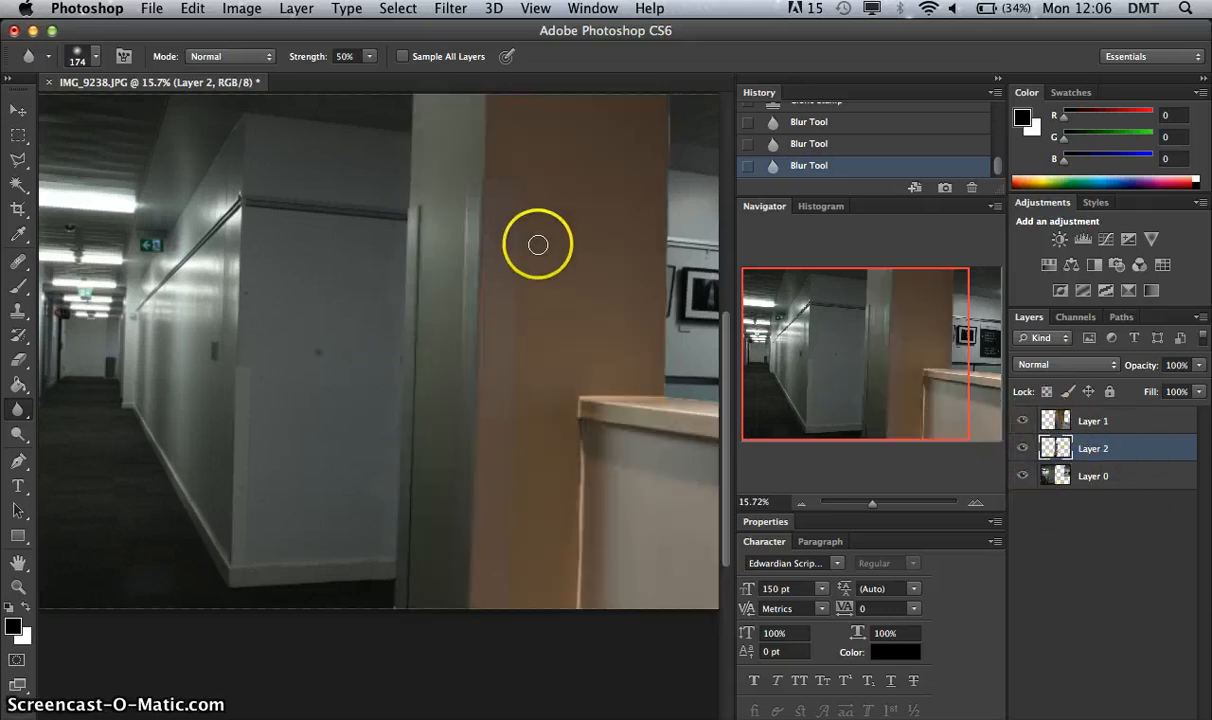
left_click(1022, 421)
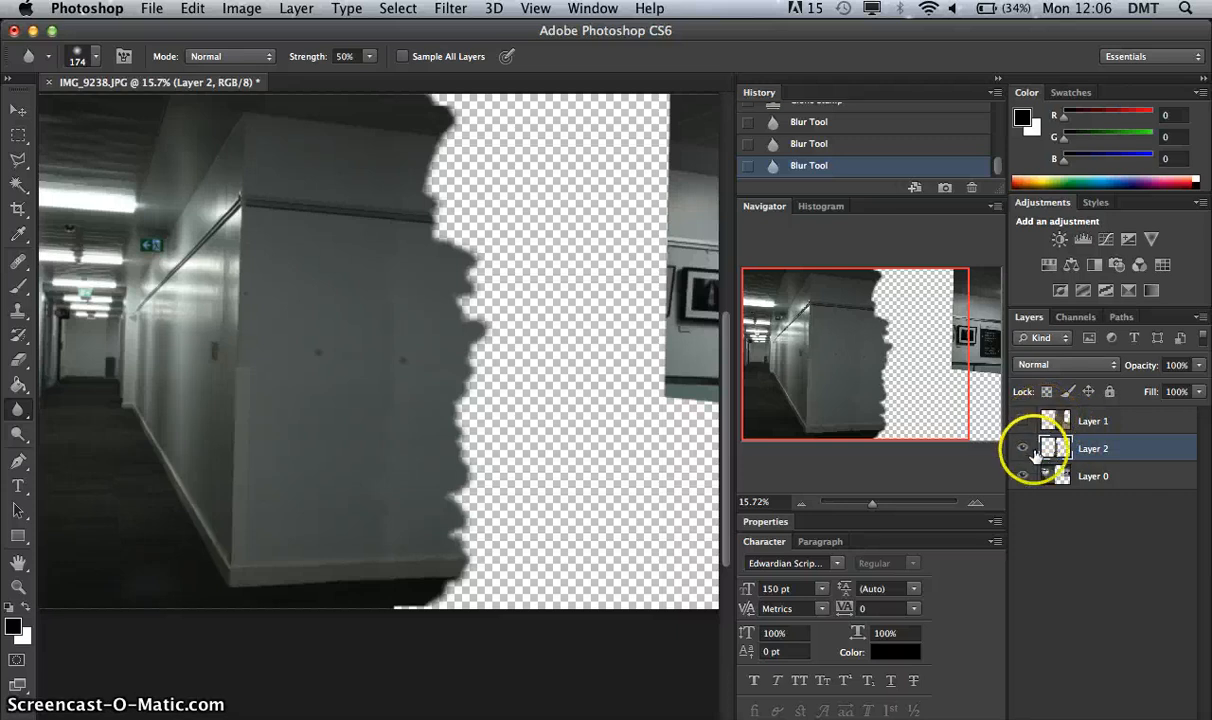
left_click(1120, 478, "shift")
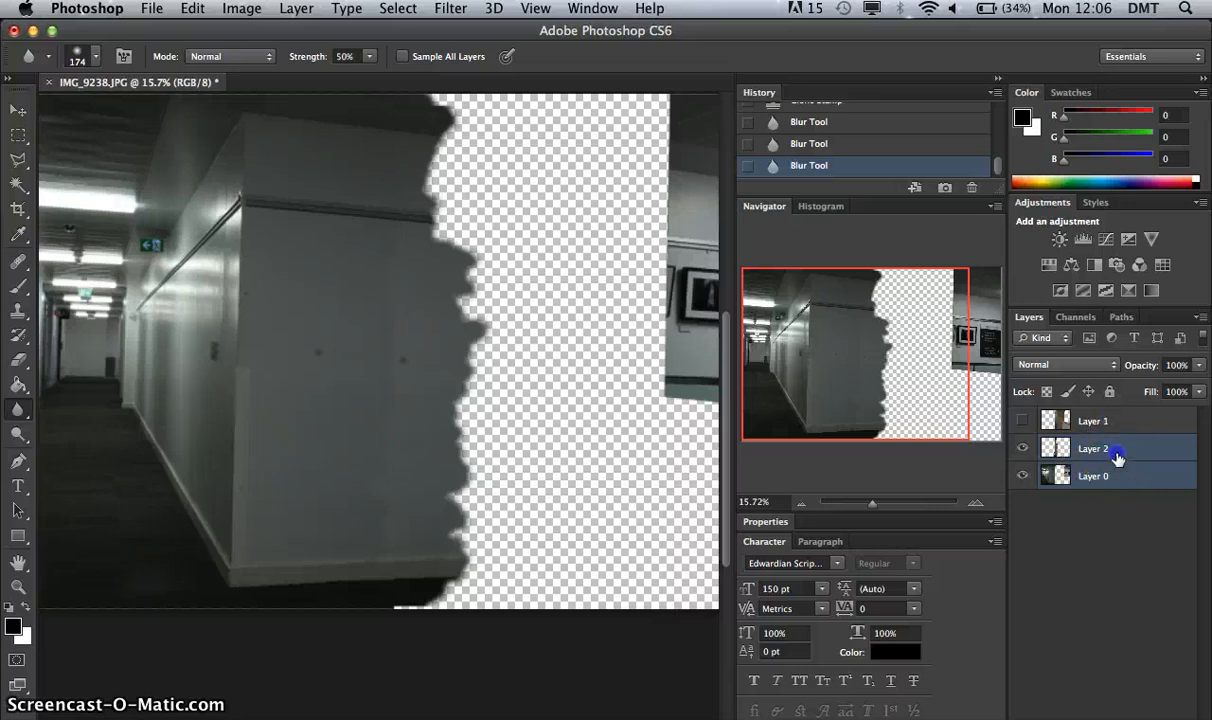
left_click(1117, 456)
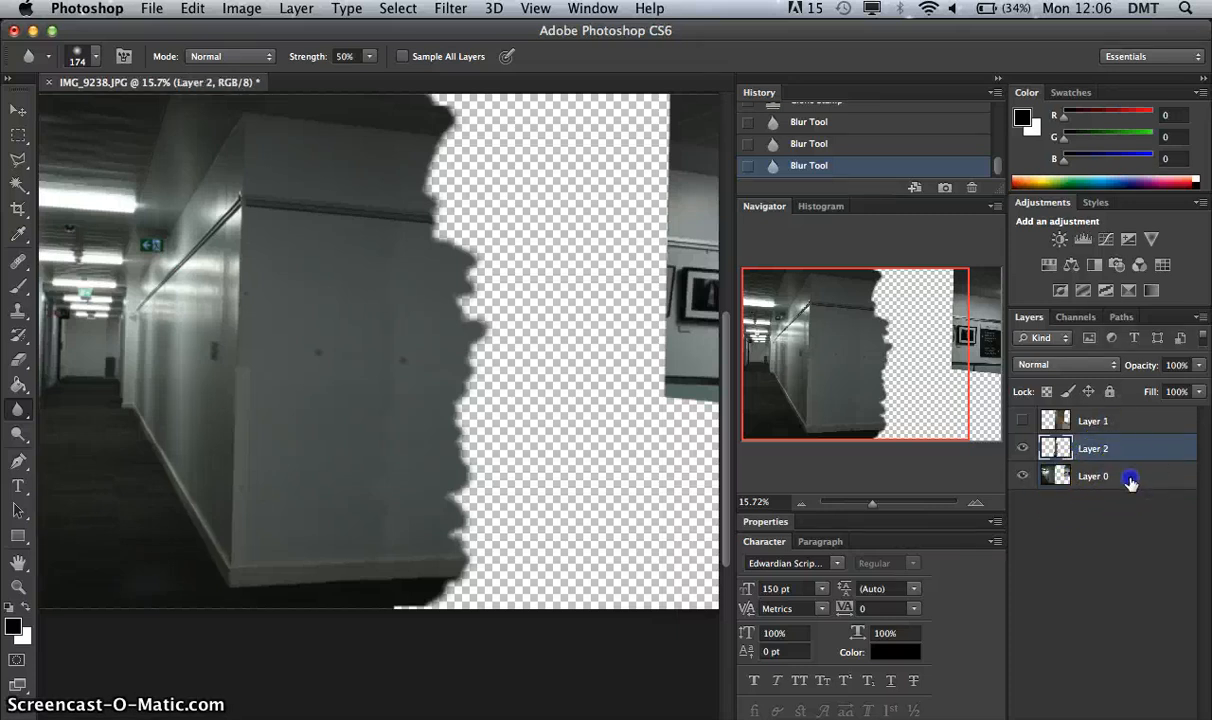
double_click(1130, 481)
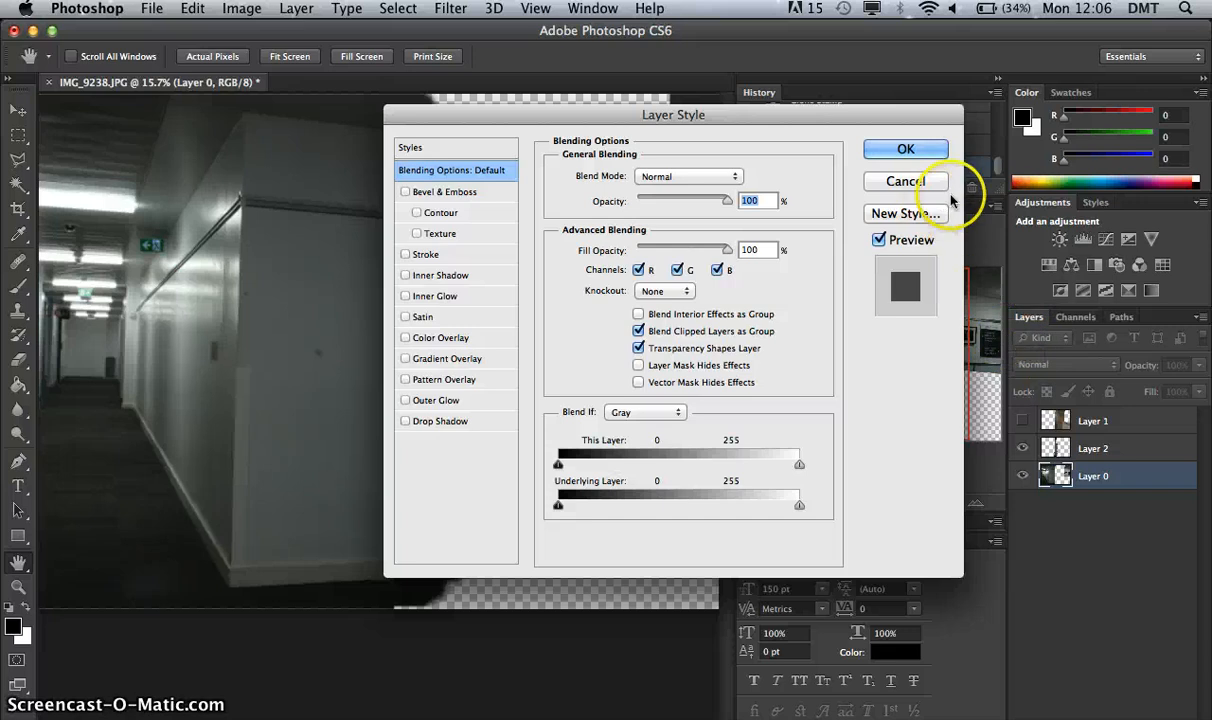
left_click(938, 184)
double_click(1145, 450)
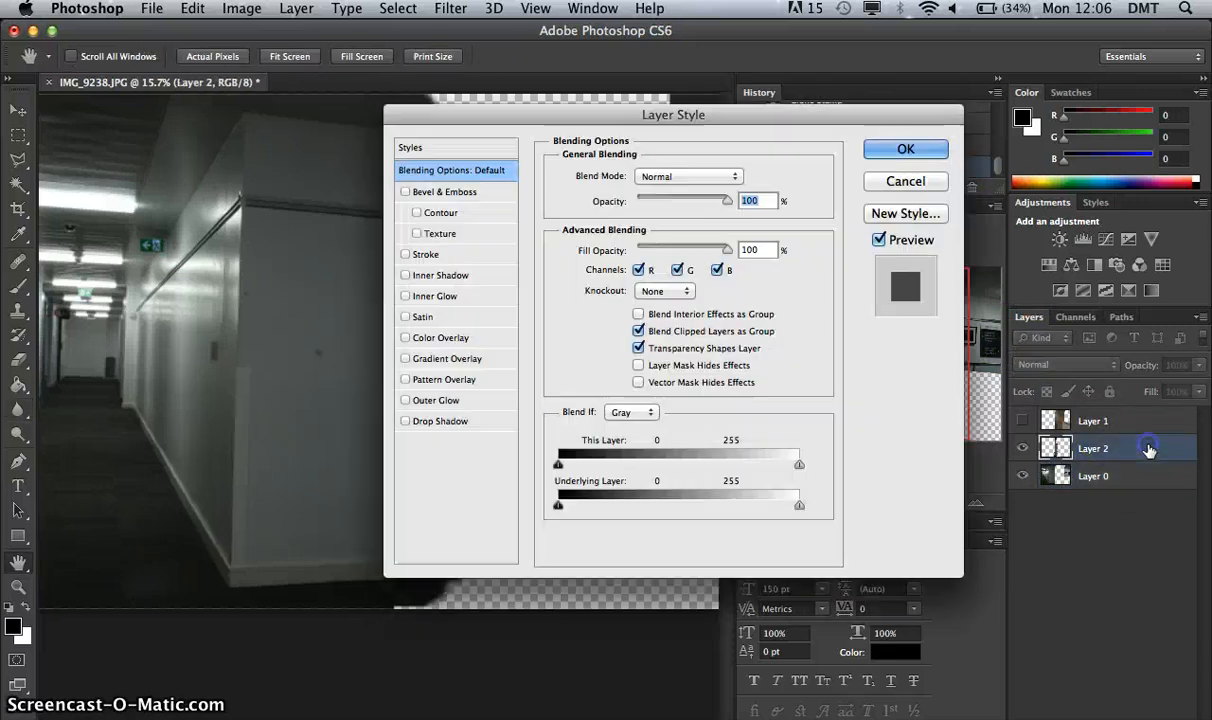
left_click(906, 181)
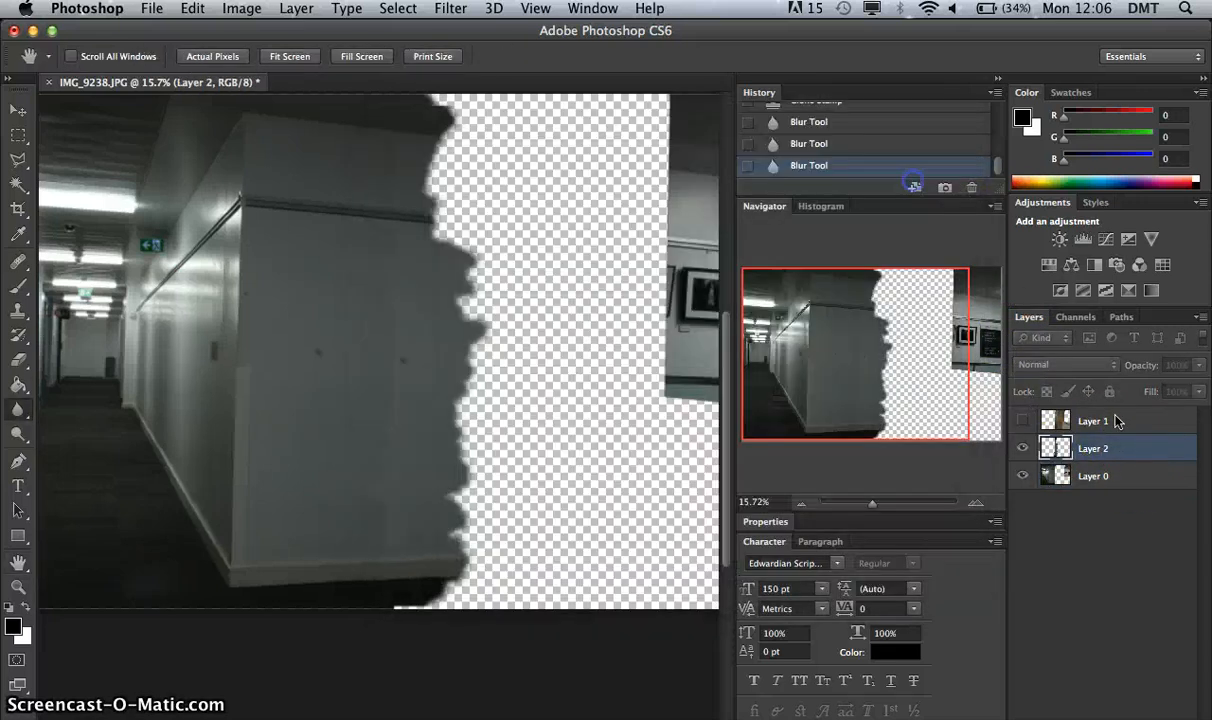
Merge the cloned patch on Layer 2 with the corridor background on Layer 0.
left_click(1155, 478, "shift")
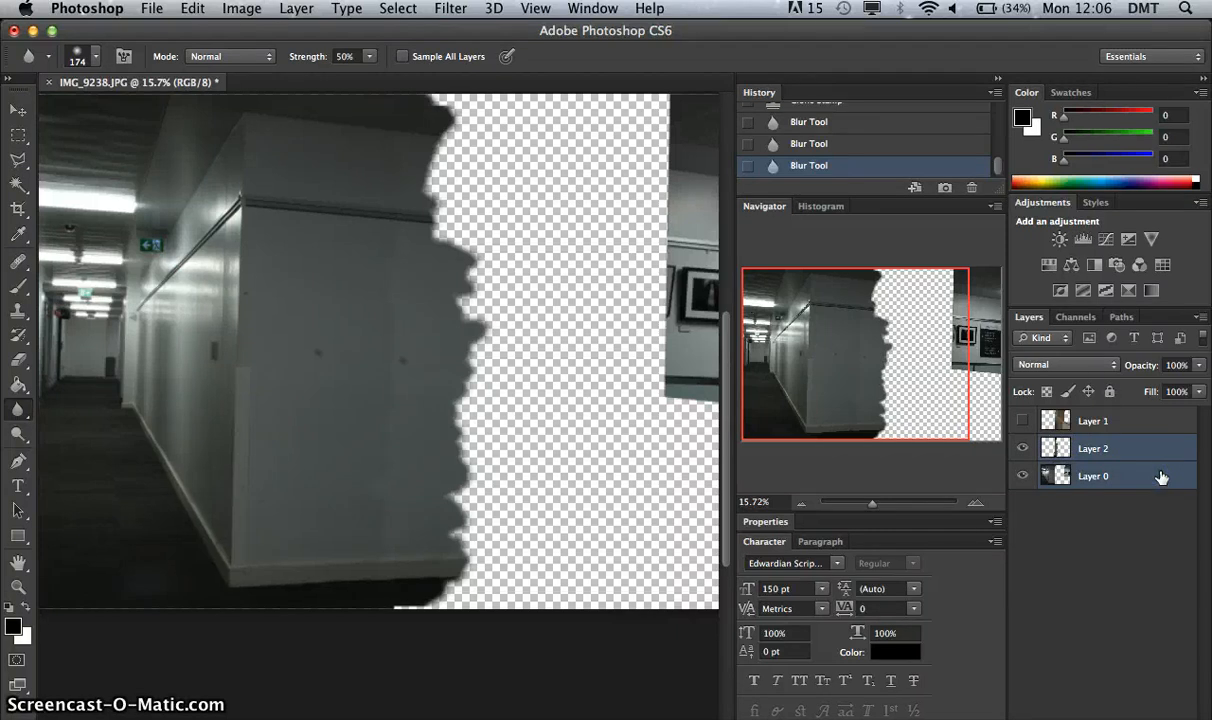
right_click(1160, 476)
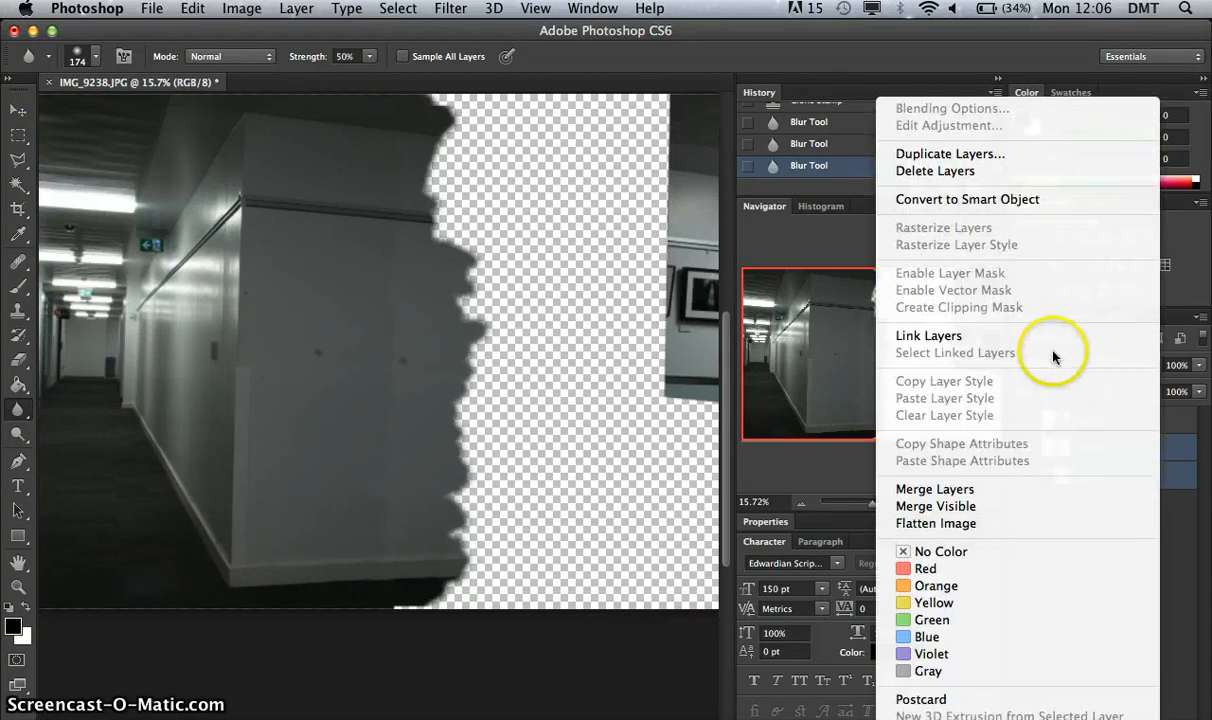
left_click(1052, 489)
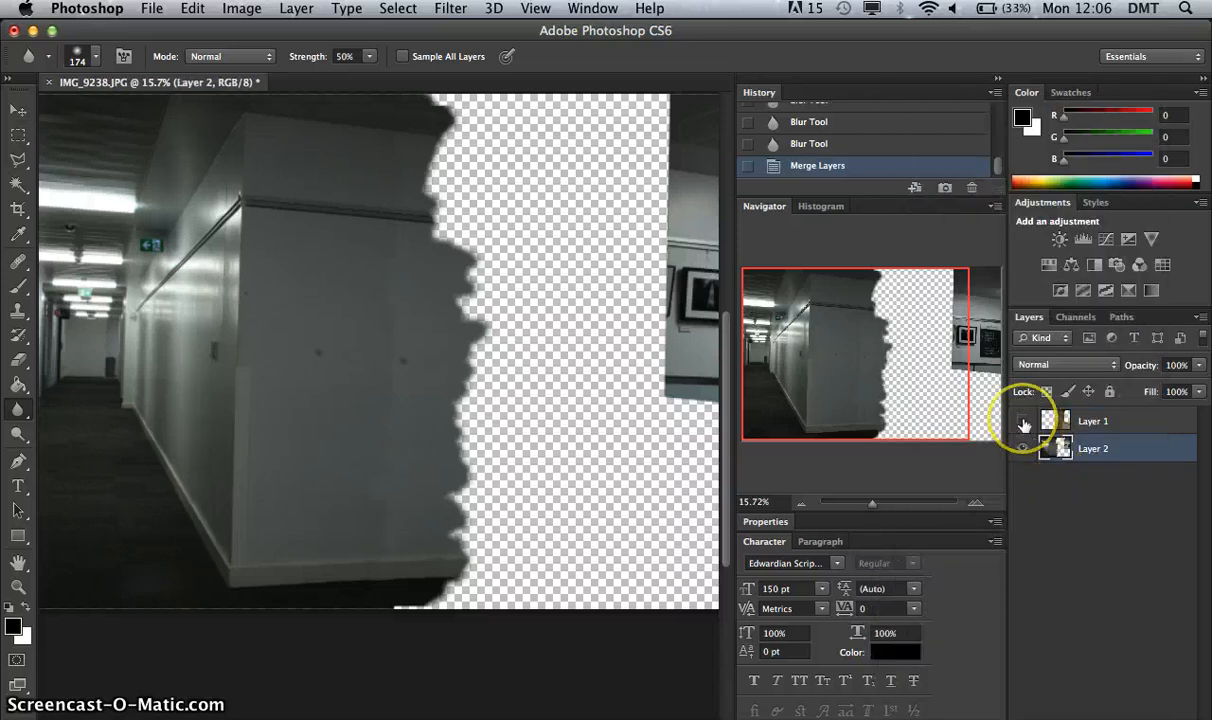
View the foreground layer and the merged background separately, leaving only the merged Layer 2 visible and selected.
left_click(1022, 448)
left_click(1022, 421)
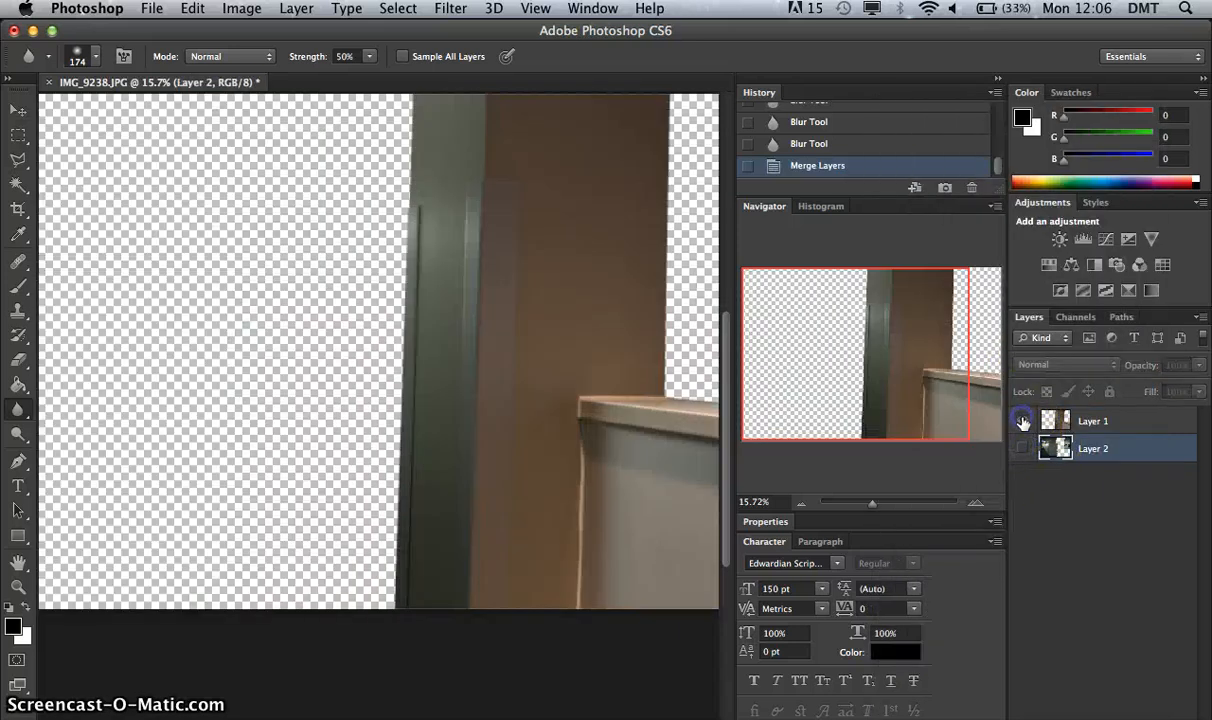
left_click(1022, 421)
left_click(1023, 448)
left_click(1112, 499)
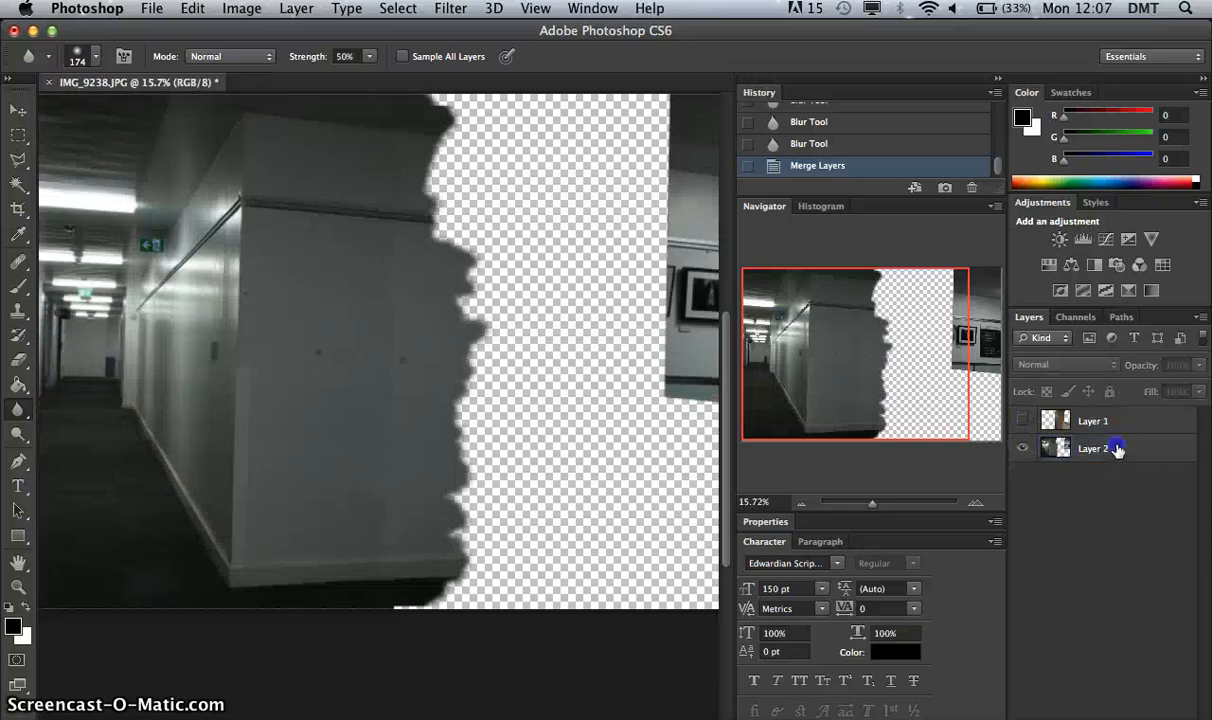
left_click(1117, 449)
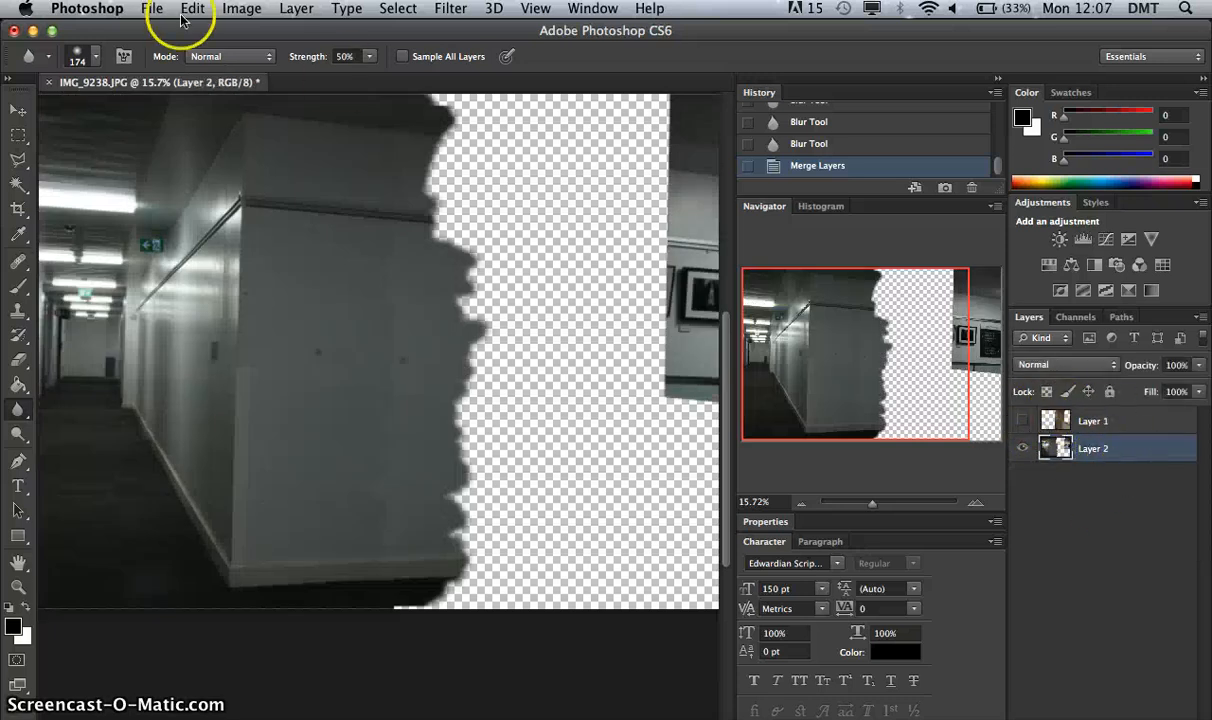
left_click(152, 8)
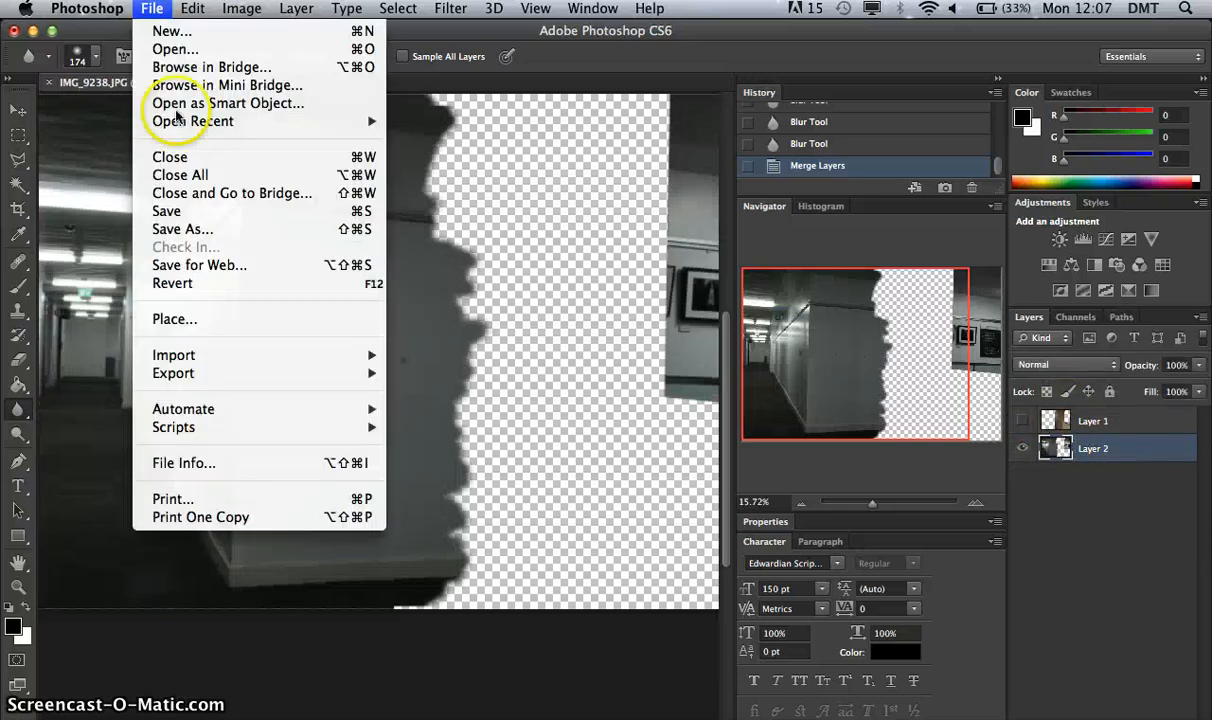
left_click(227, 230)
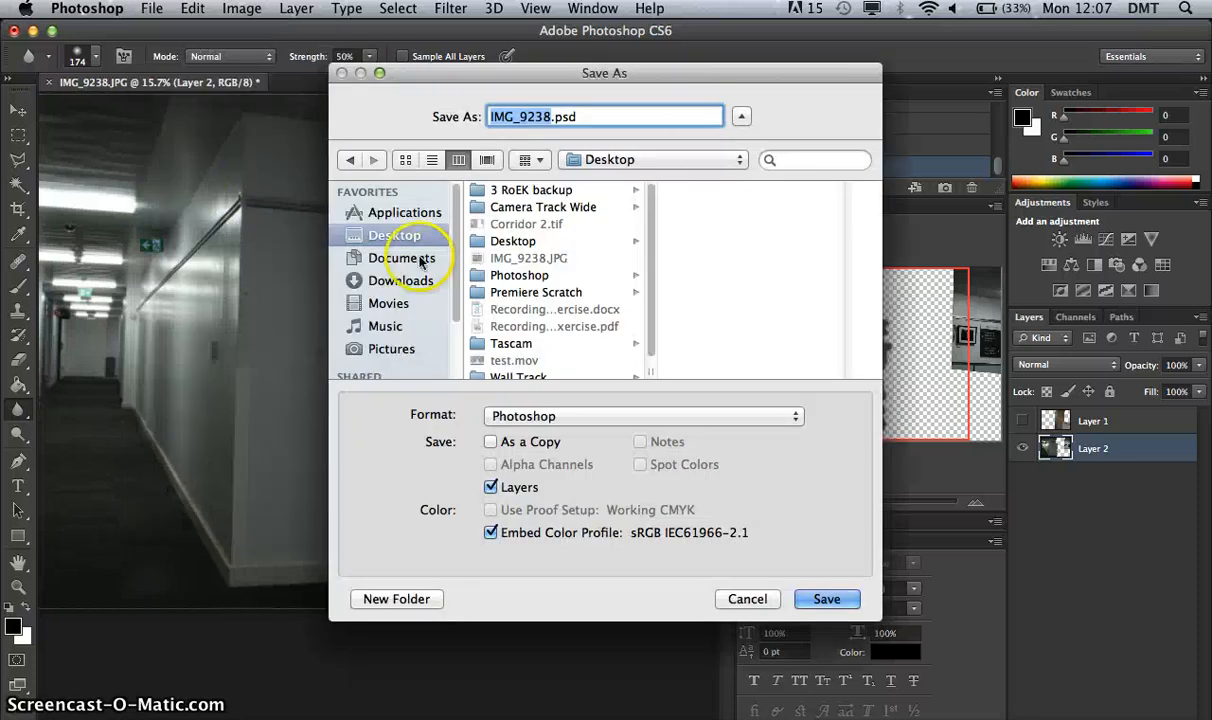
left_click(522, 274)
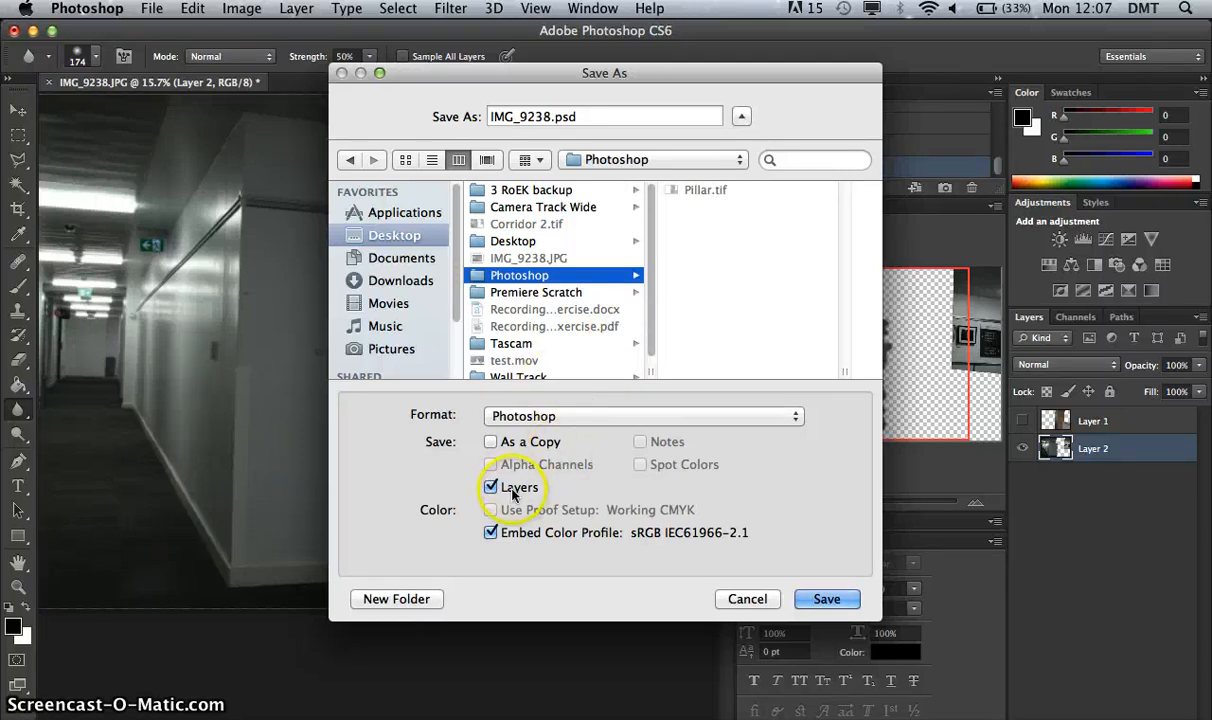
left_click(625, 416)
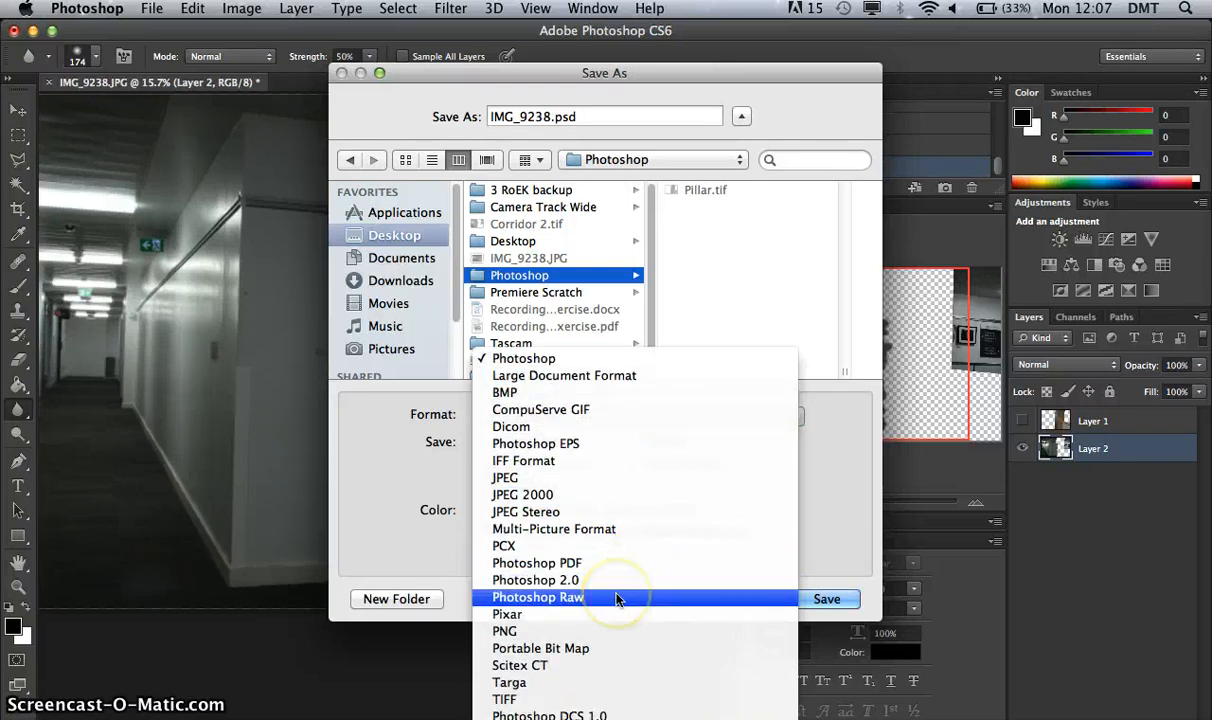
left_click(573, 699)
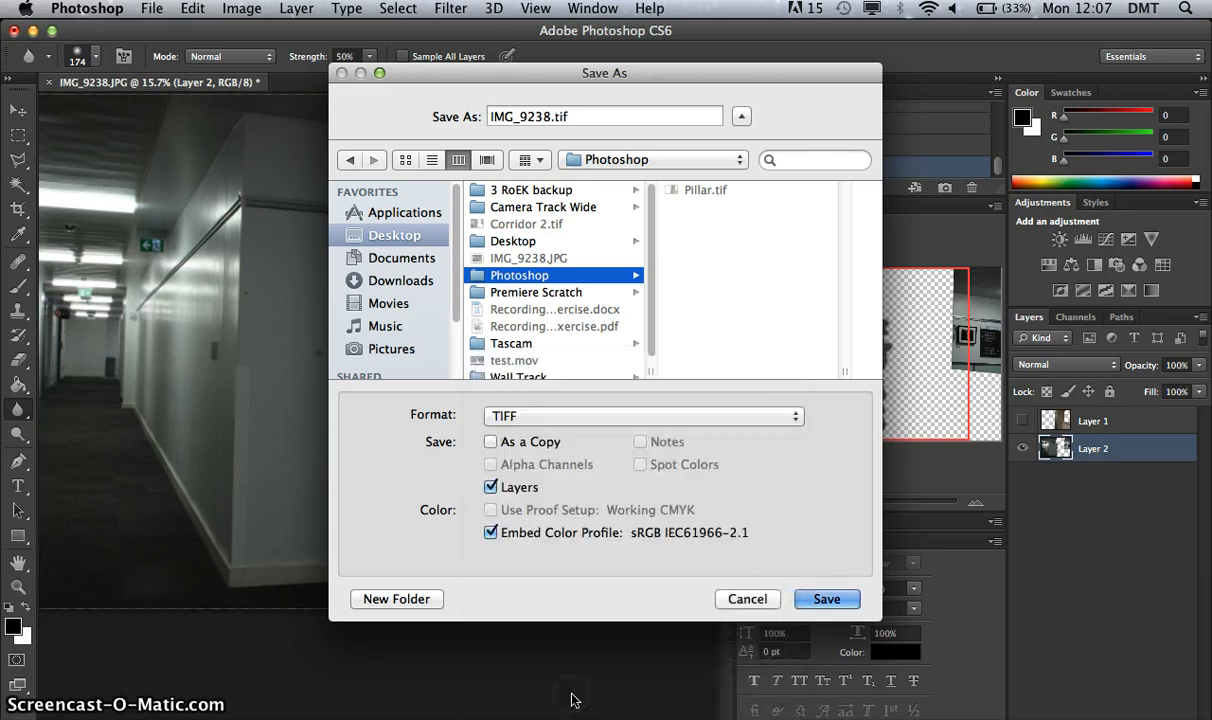
left_click(676, 416)
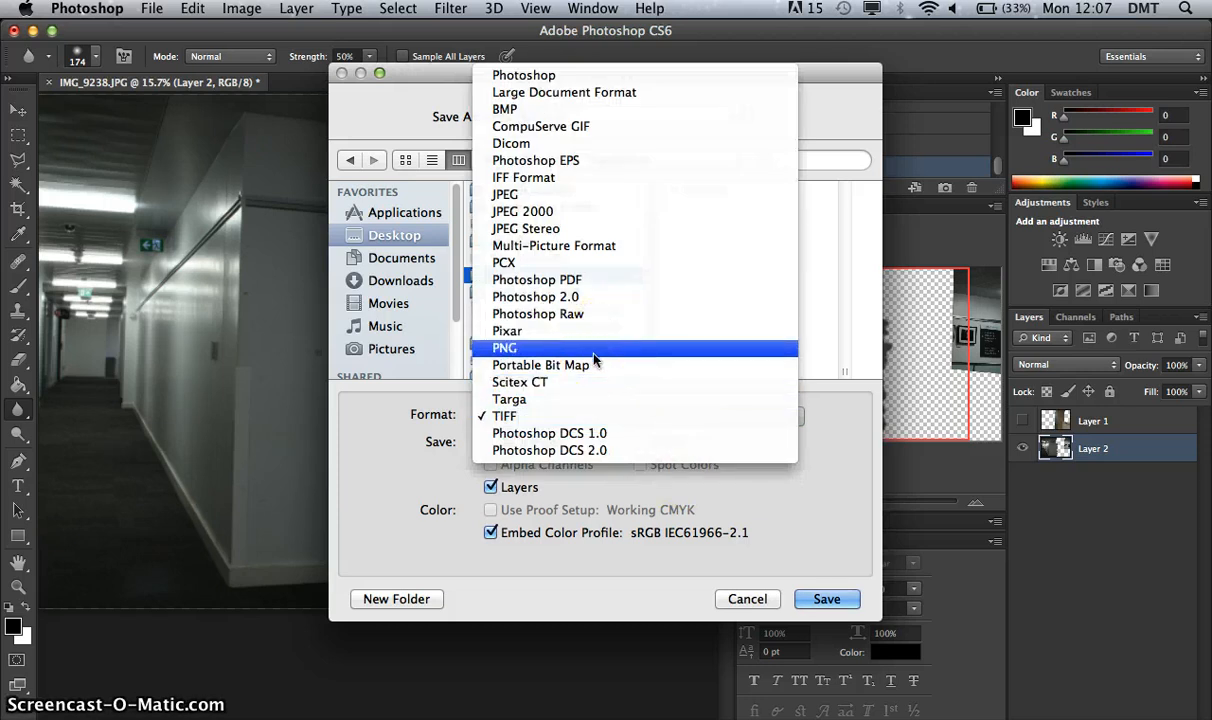
left_click(568, 351)
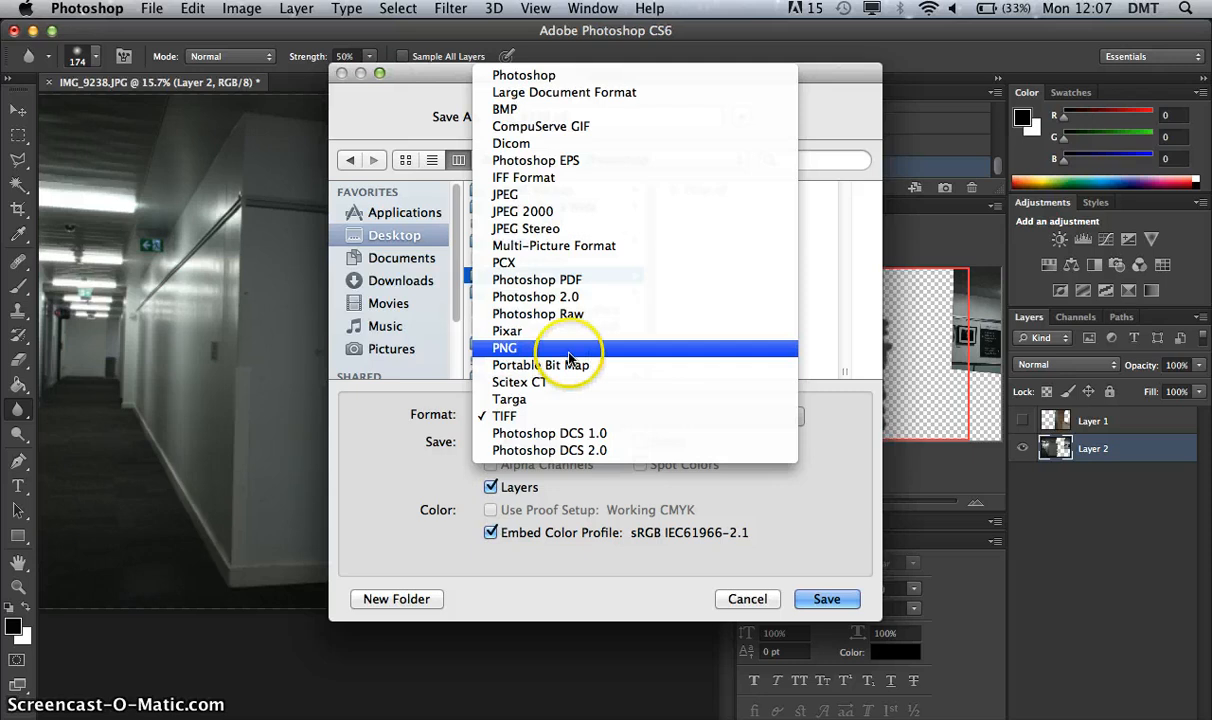
left_click(412, 122)
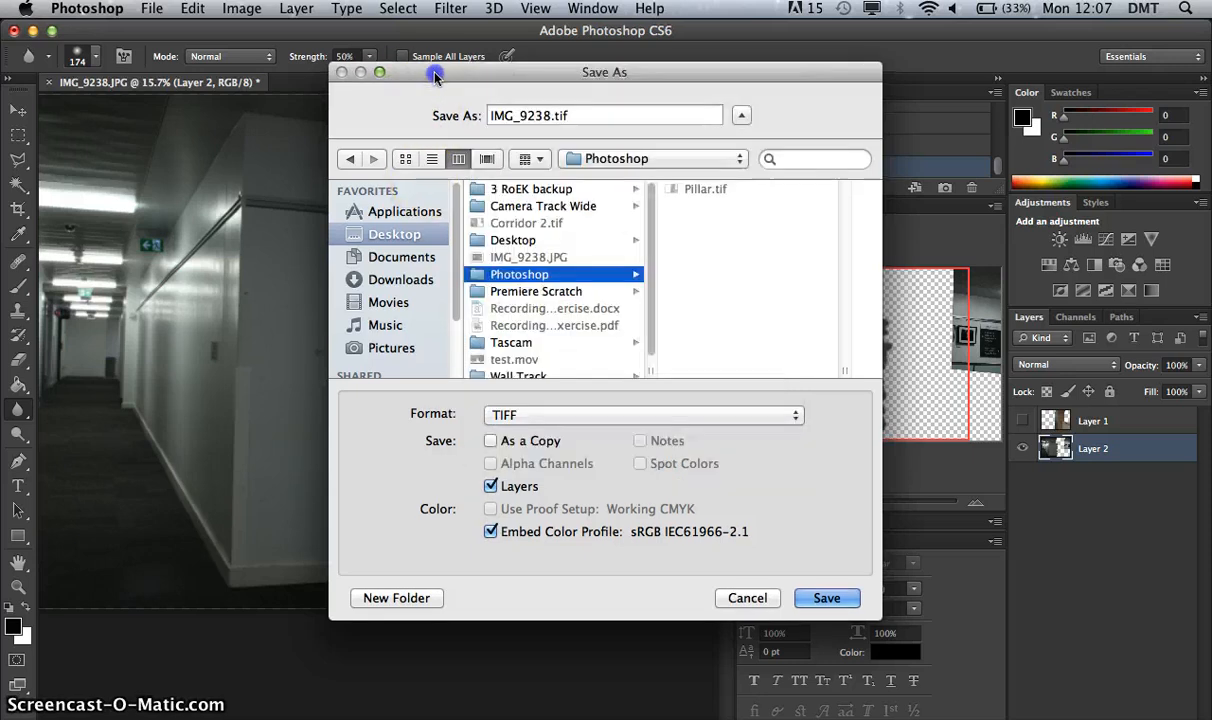
left_click_drag(407, 71, 700, 521)
left_click(632, 499)
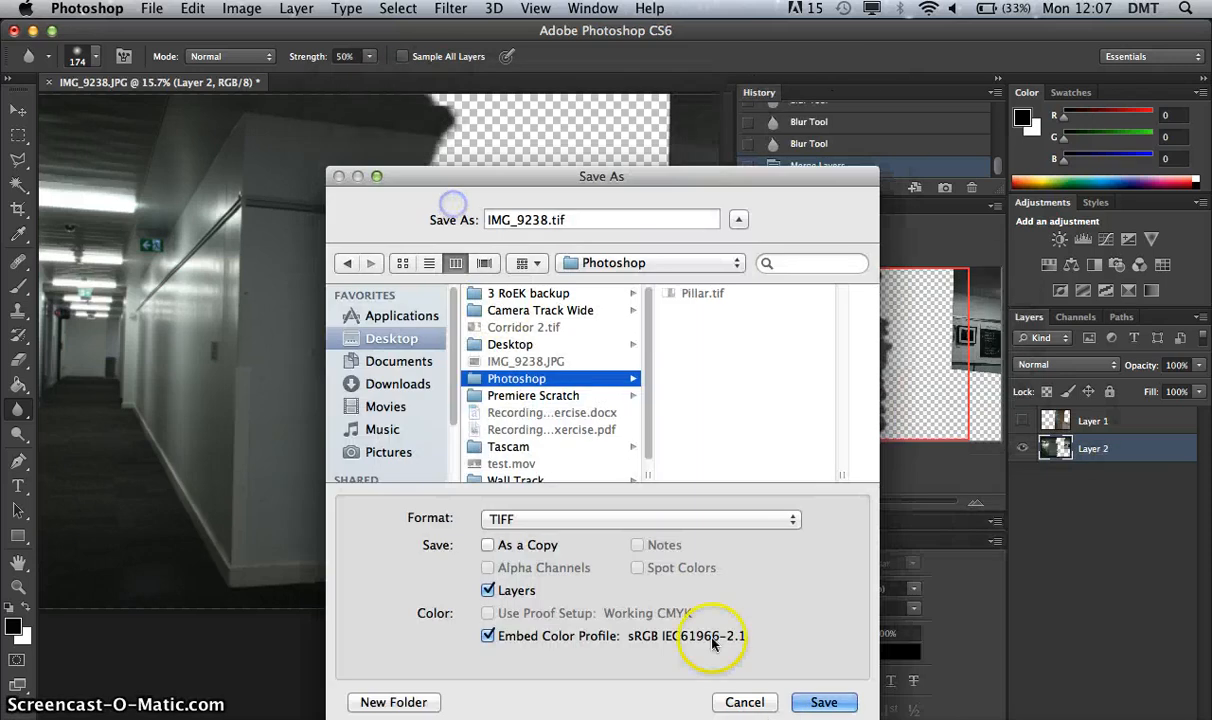
left_click(761, 699)
mouse_move(458, 386)
left_mouse_down()
mouse_move(655, 438)
mouse_move(636, 452)
mouse_move(589, 217)
left_mouse_up()
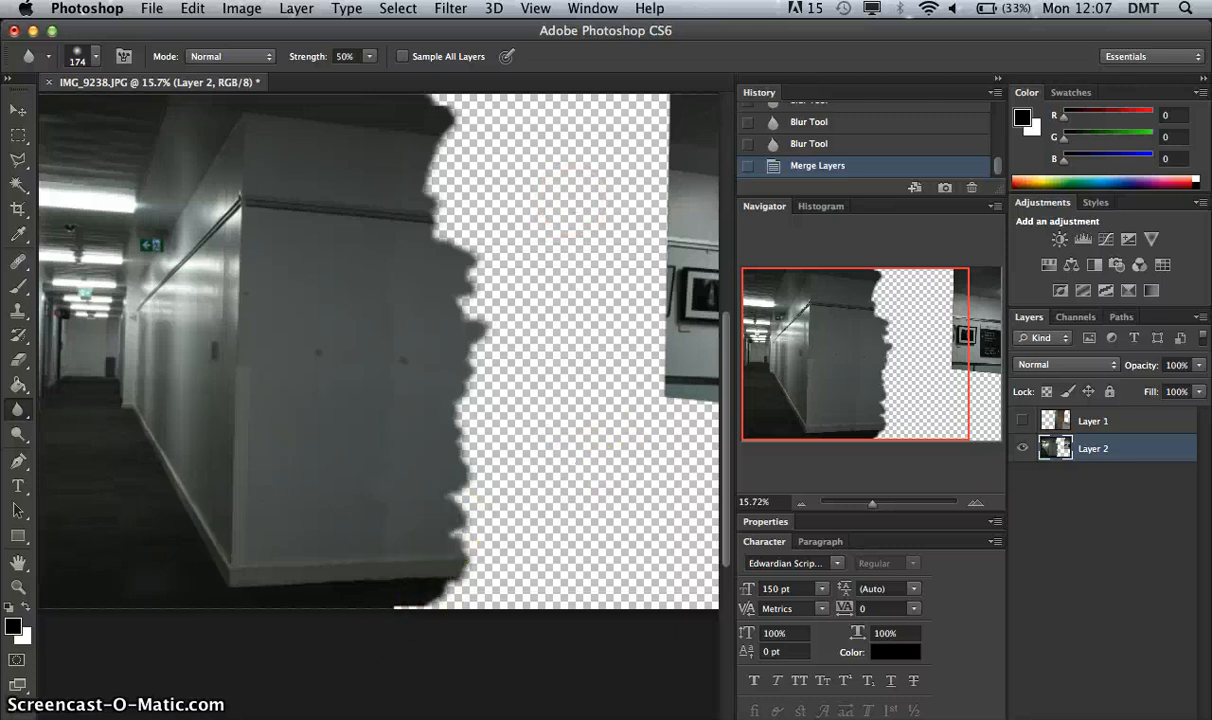
Set up a save of the merged background as a TIFF copy without layers in the Photoshop folder on the Desktop.
left_click(152, 8)
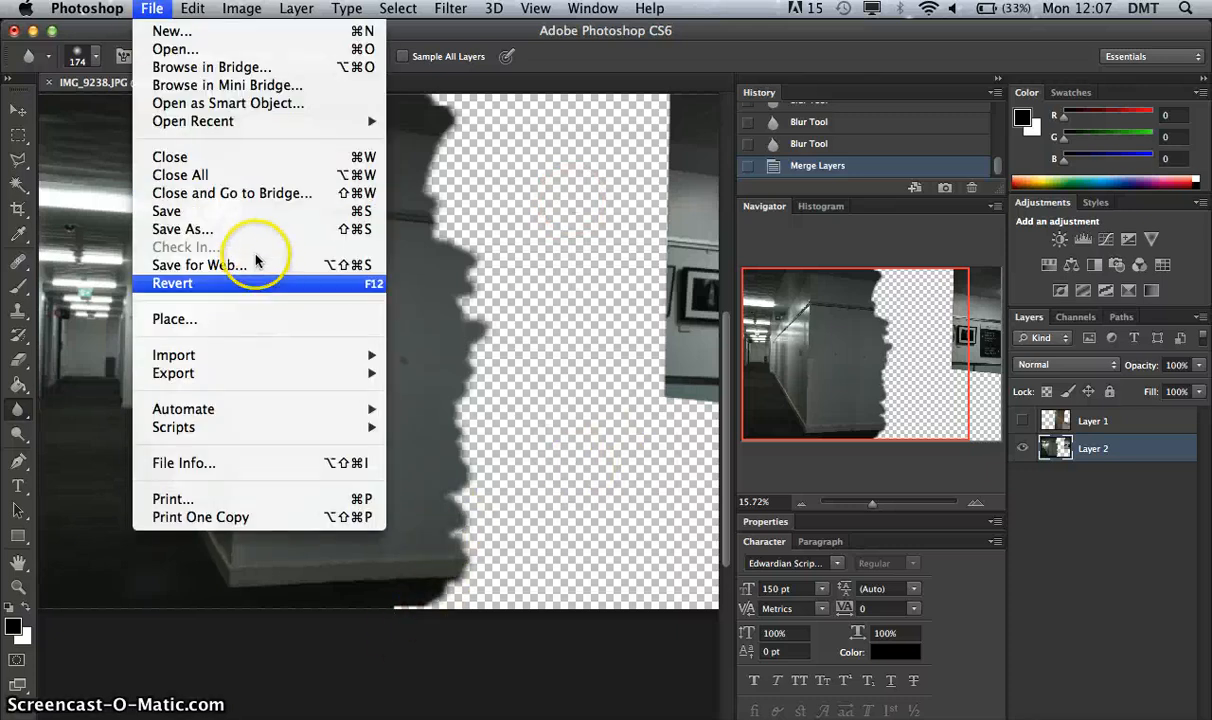
left_click(245, 233)
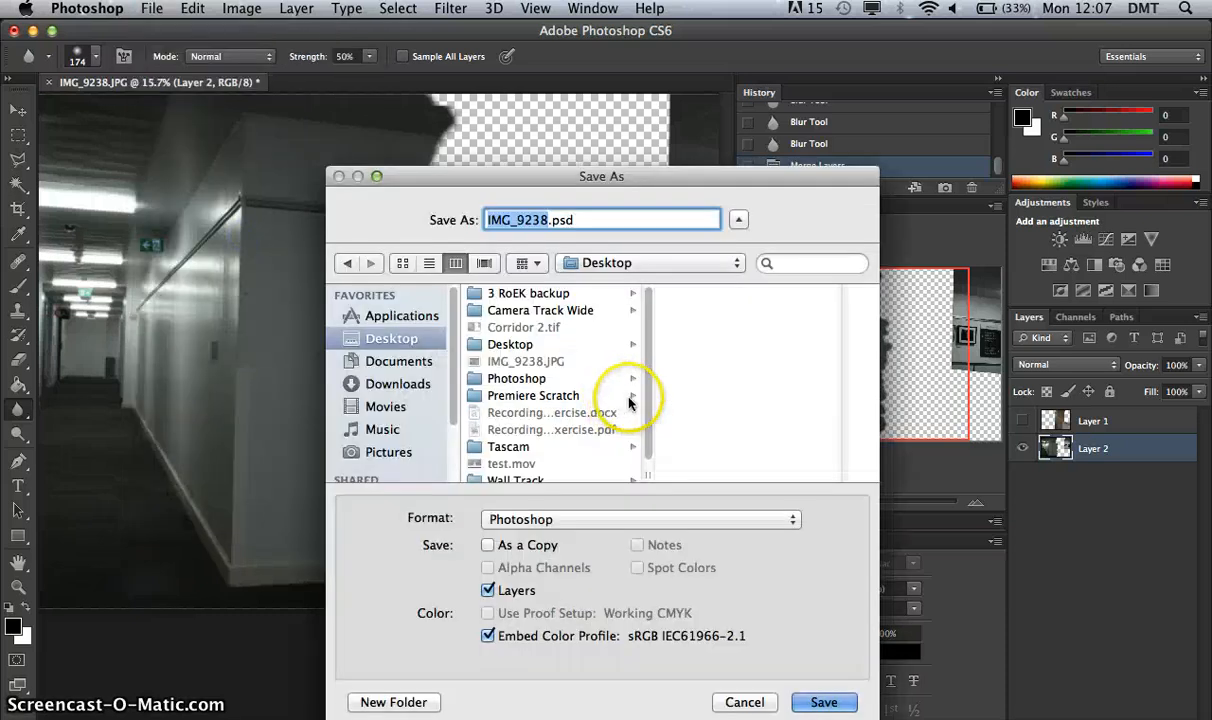
left_click(617, 521)
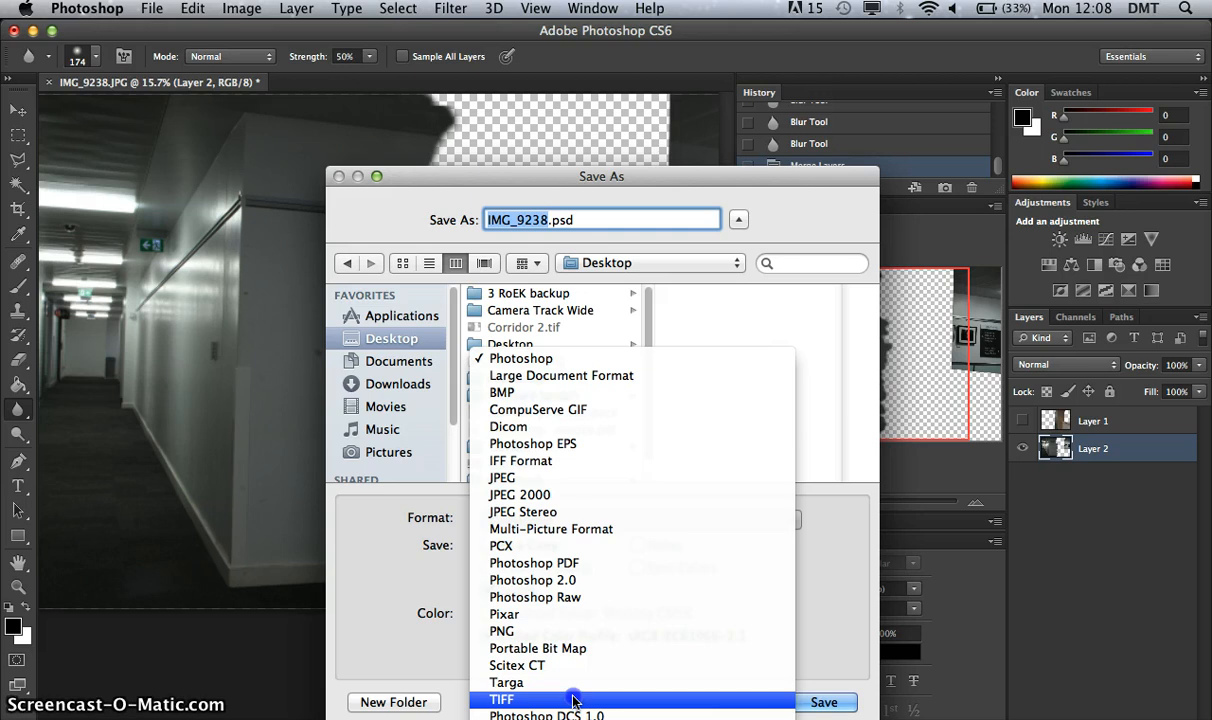
left_click(573, 700)
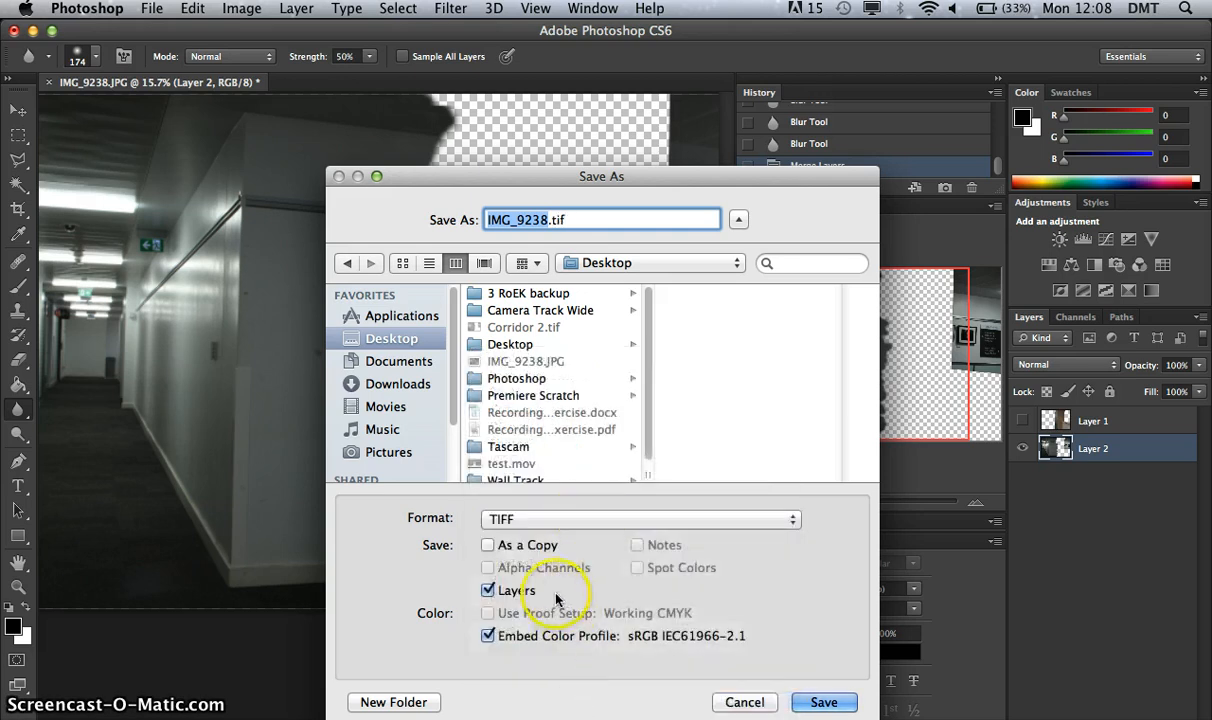
left_click(487, 591)
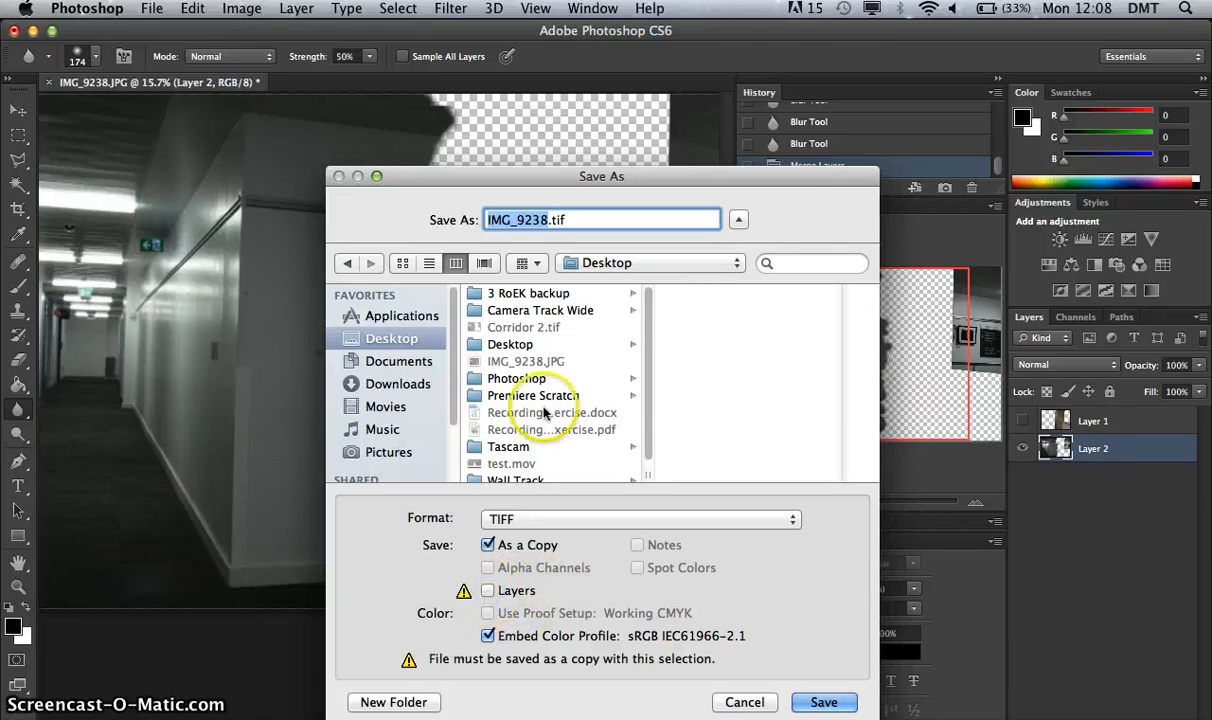
left_click(505, 379)
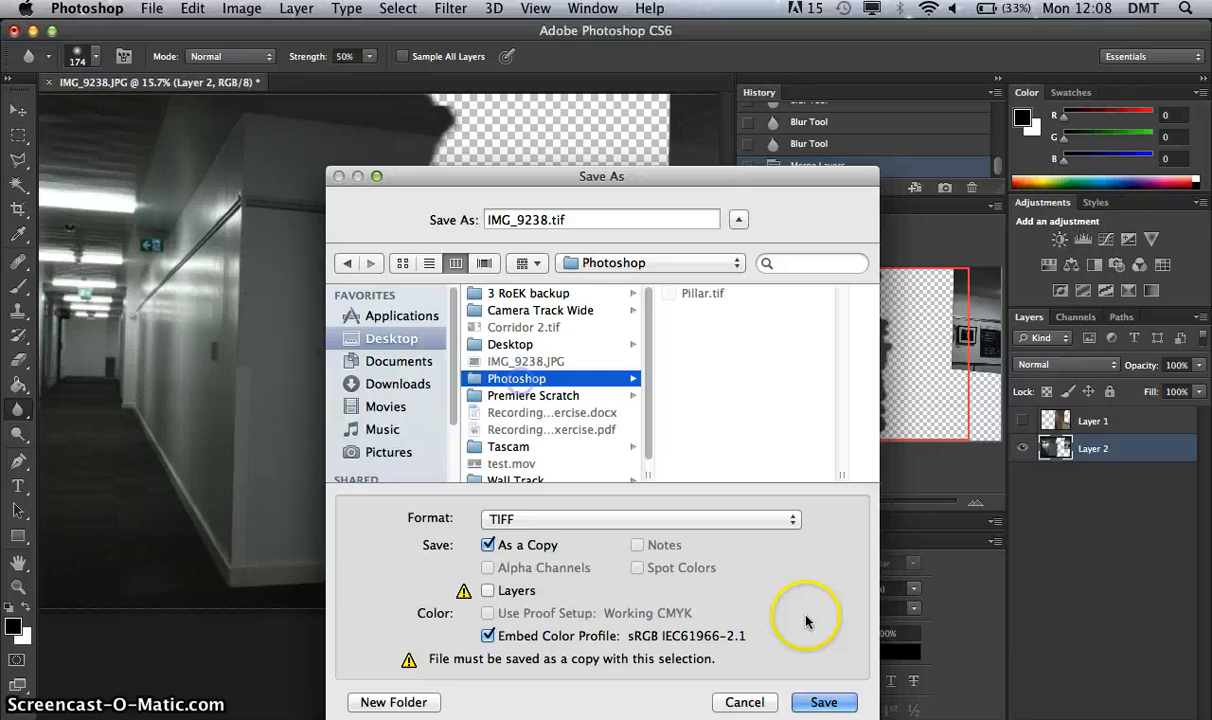
left_click(817, 702)
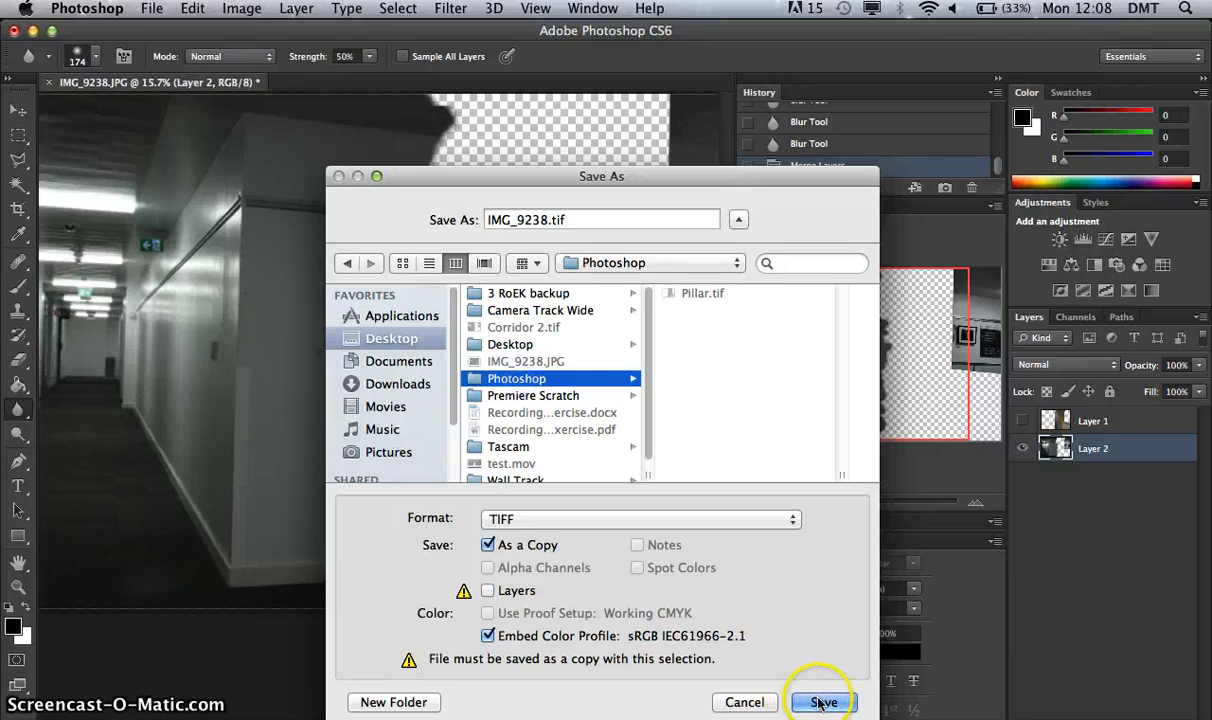
Name the background copy BG.tif and save it, accepting the offered TIFF options.
left_click(546, 217)
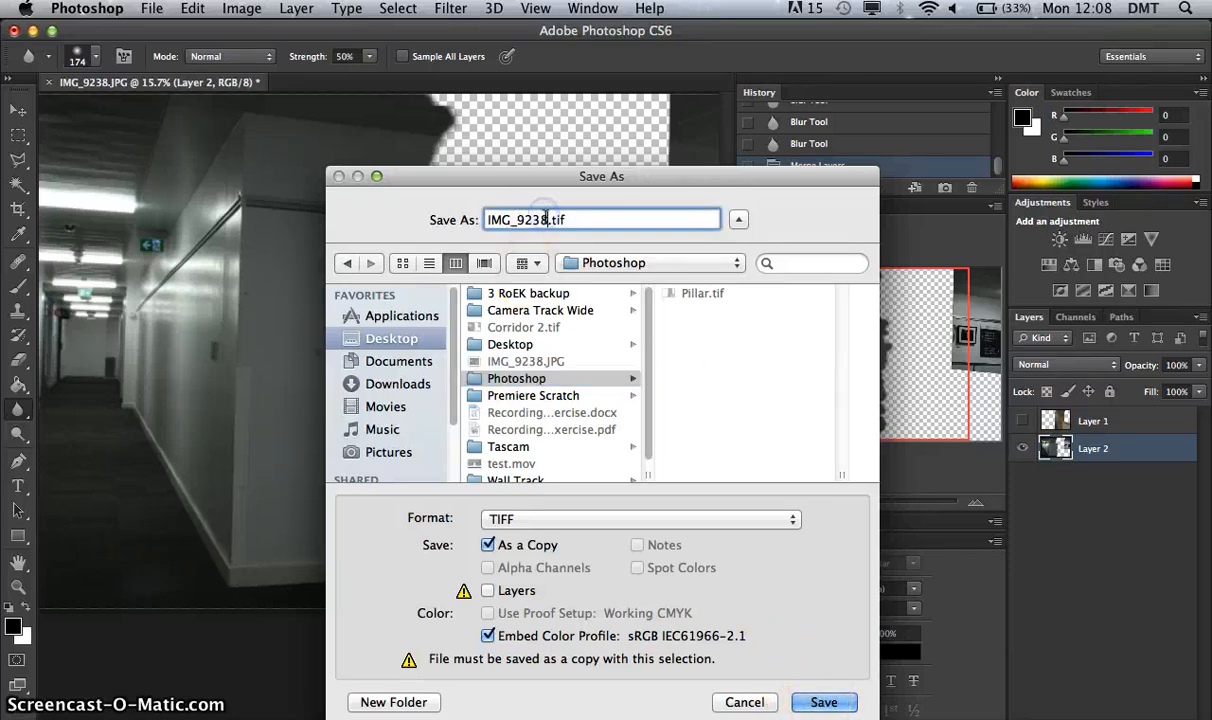
left_click_drag(546, 219, 445, 215)
type("BG")
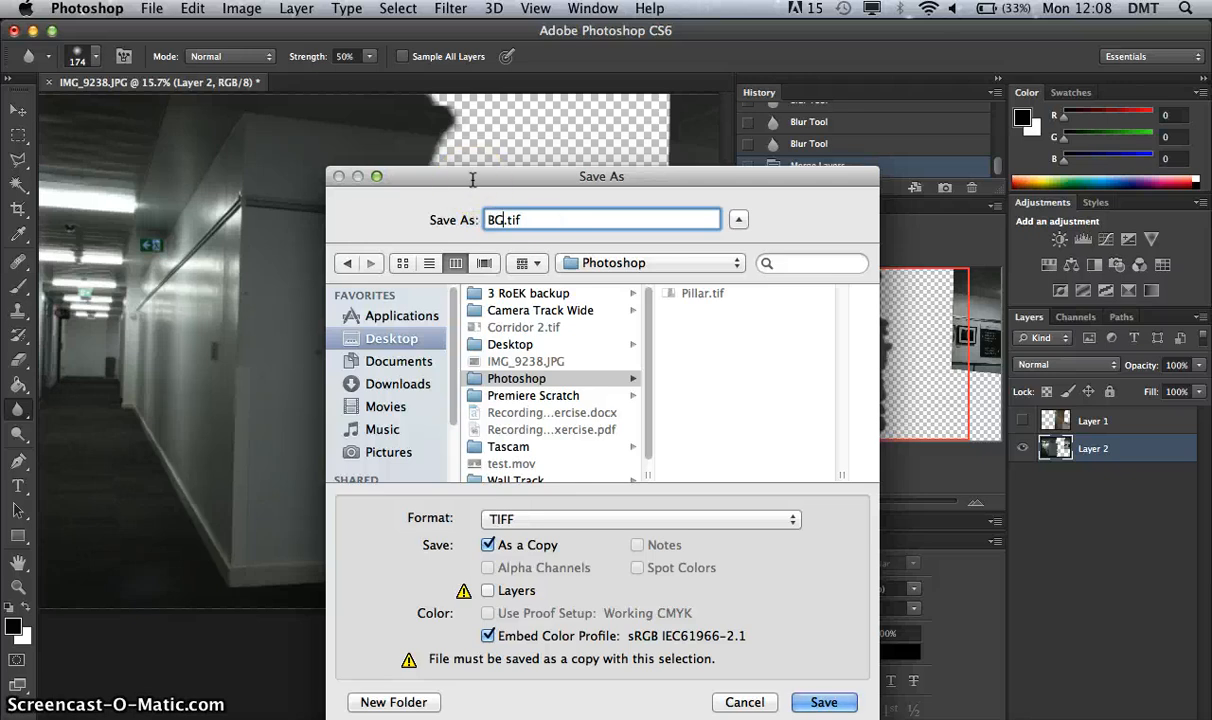
left_click(826, 703)
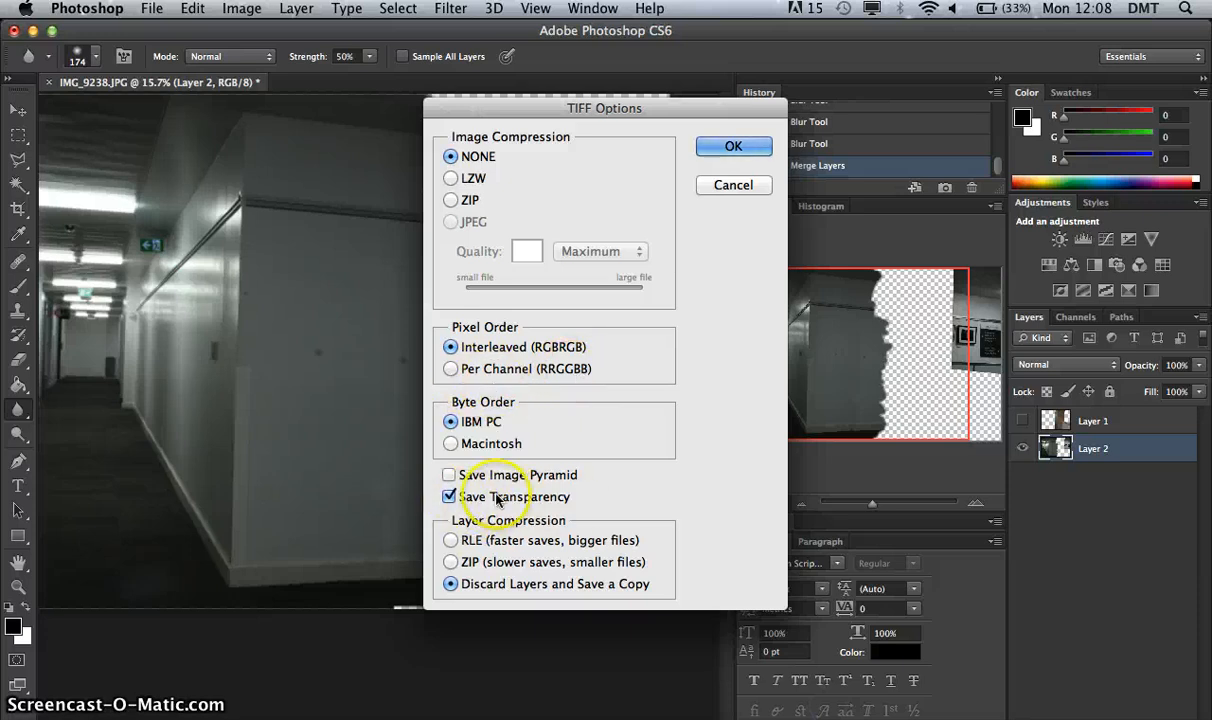
left_click(741, 148)
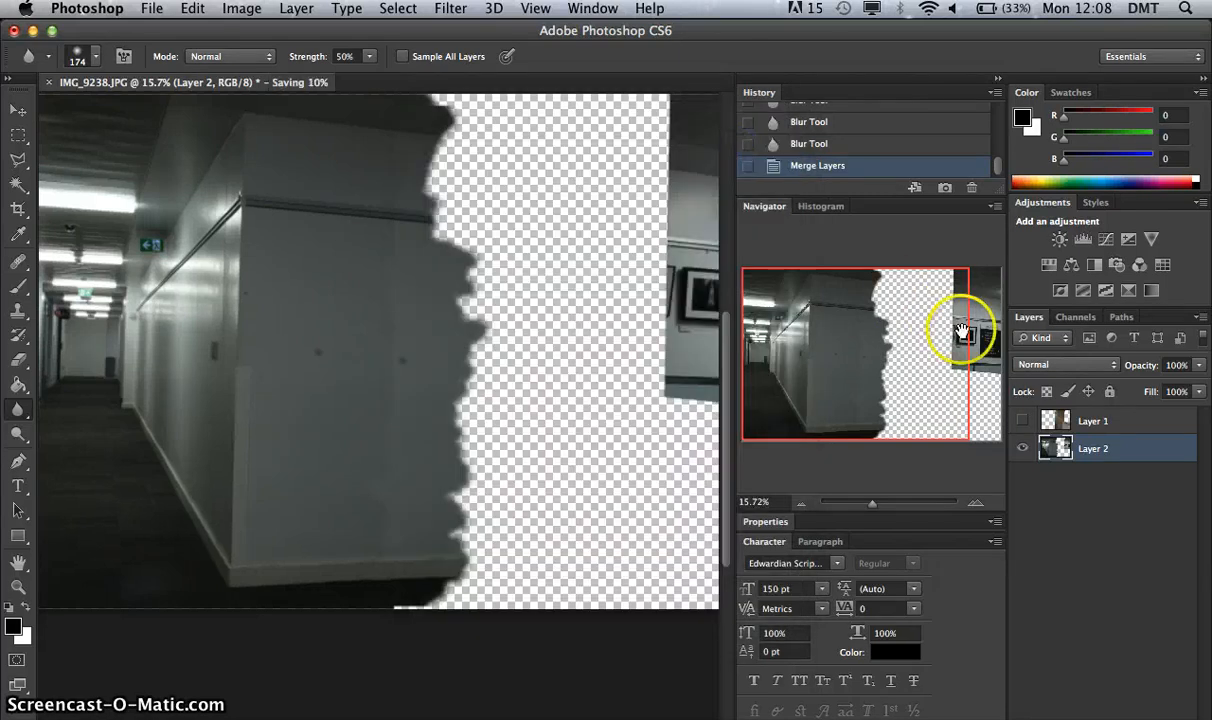
Hide the background on Layer 2 and show only the pillar and counter on Layer 1, with the whole image in view.
left_click(1022, 448)
left_click(1026, 422)
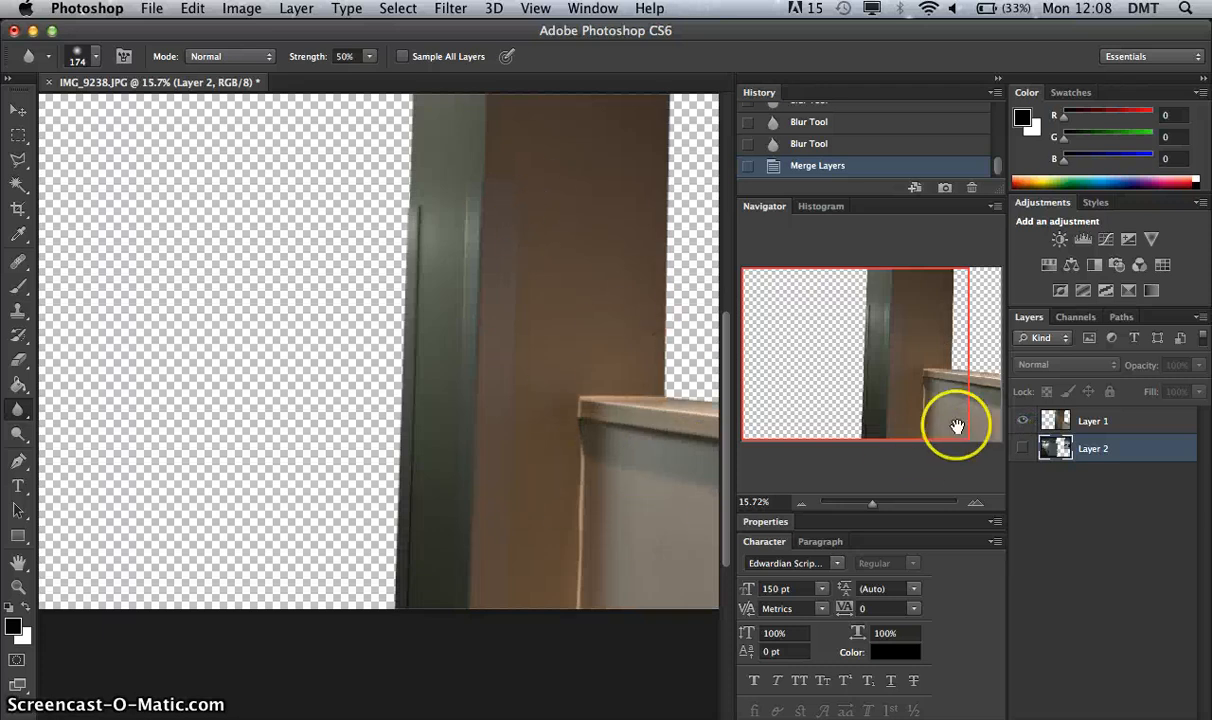
left_click_drag(862, 507, 868, 508)
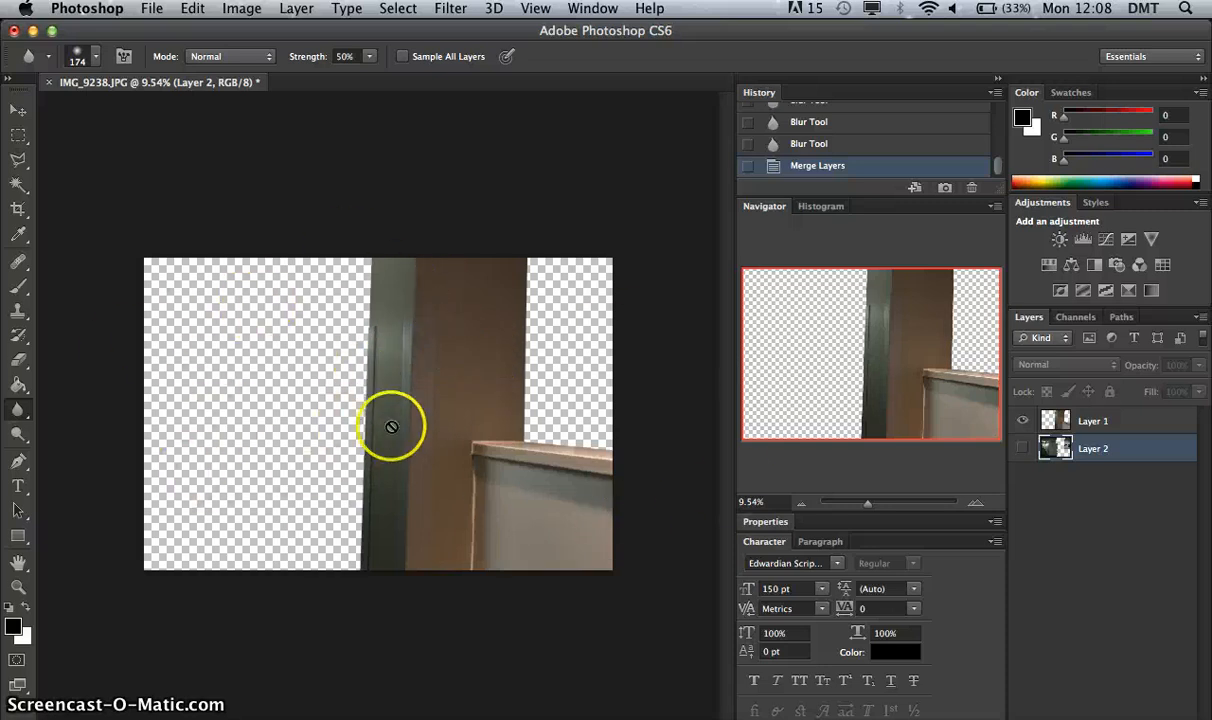
Set up a save of the visible pillar and counter as a TIFF copy without layers.
left_click(152, 9)
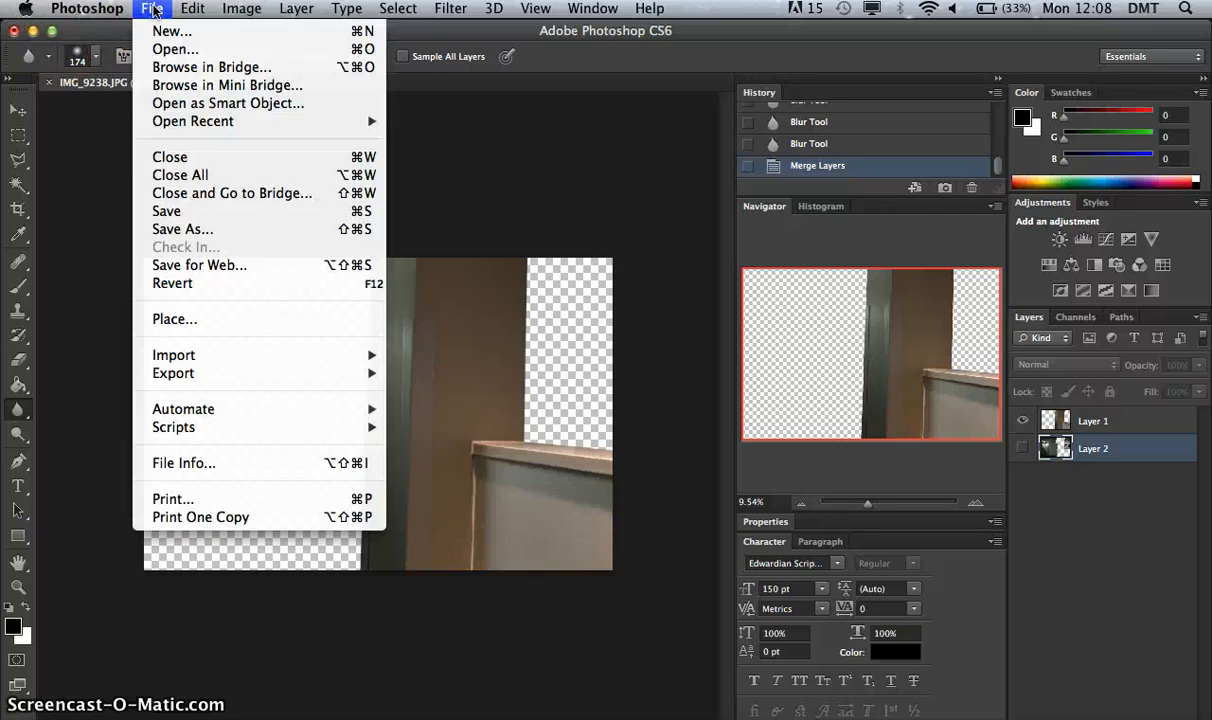
left_click(198, 232)
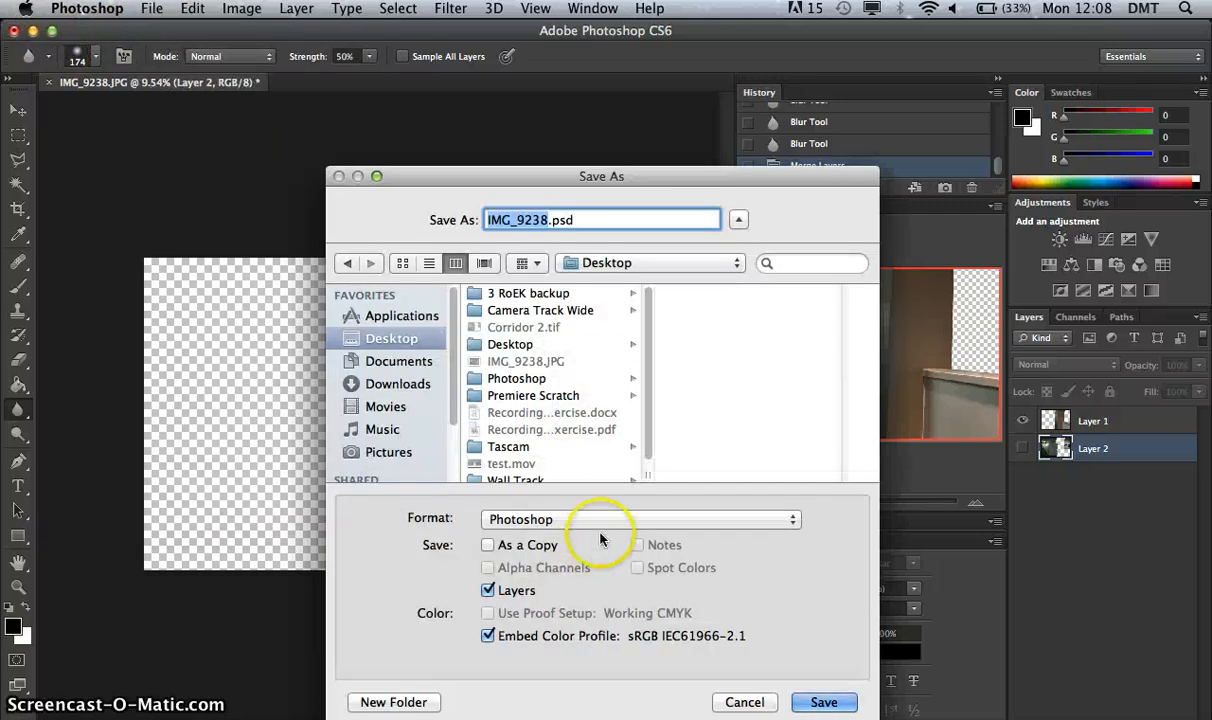
left_click(601, 520)
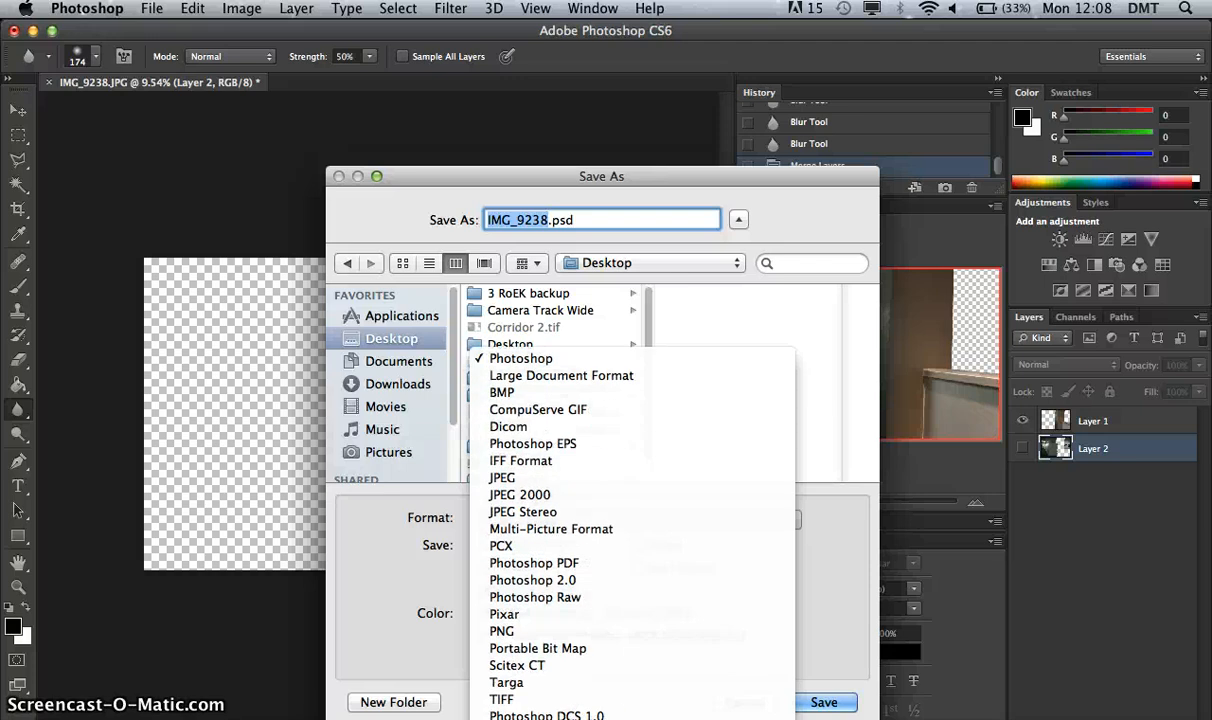
left_click(592, 690)
left_click(488, 591)
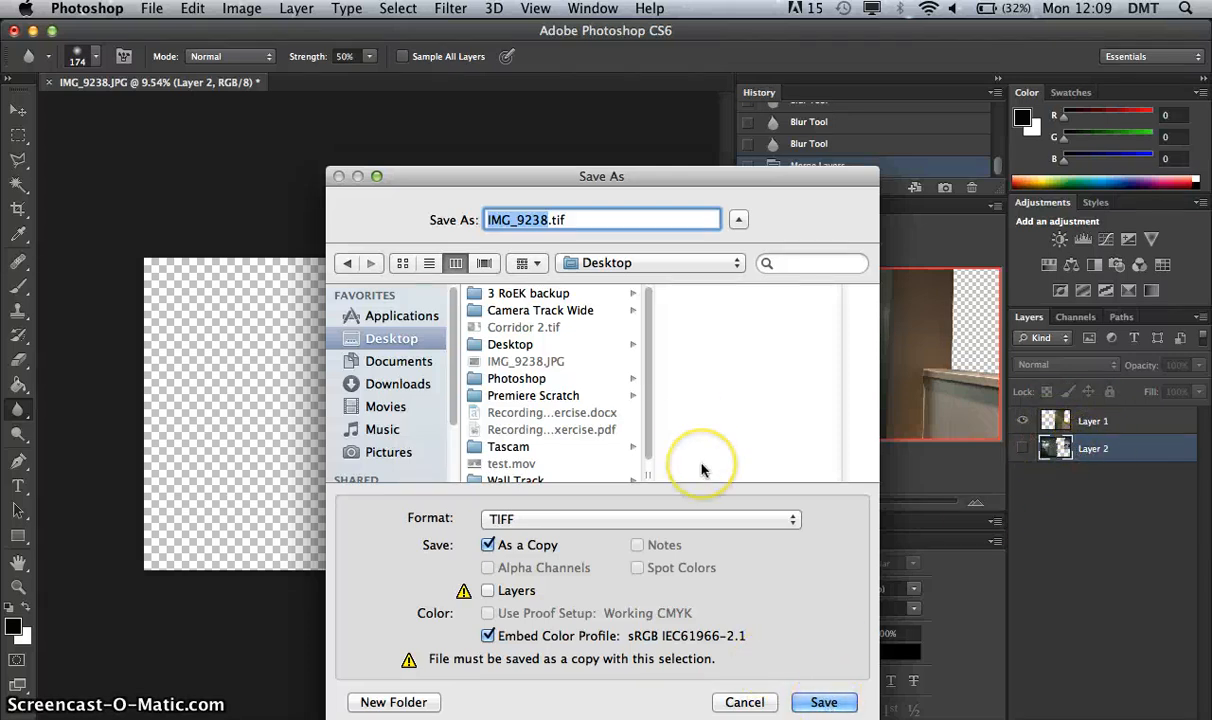
Name the foreground copy Pillar2.tif and save it in the Photoshop folder with the offered TIFF options.
type("Pillar2")
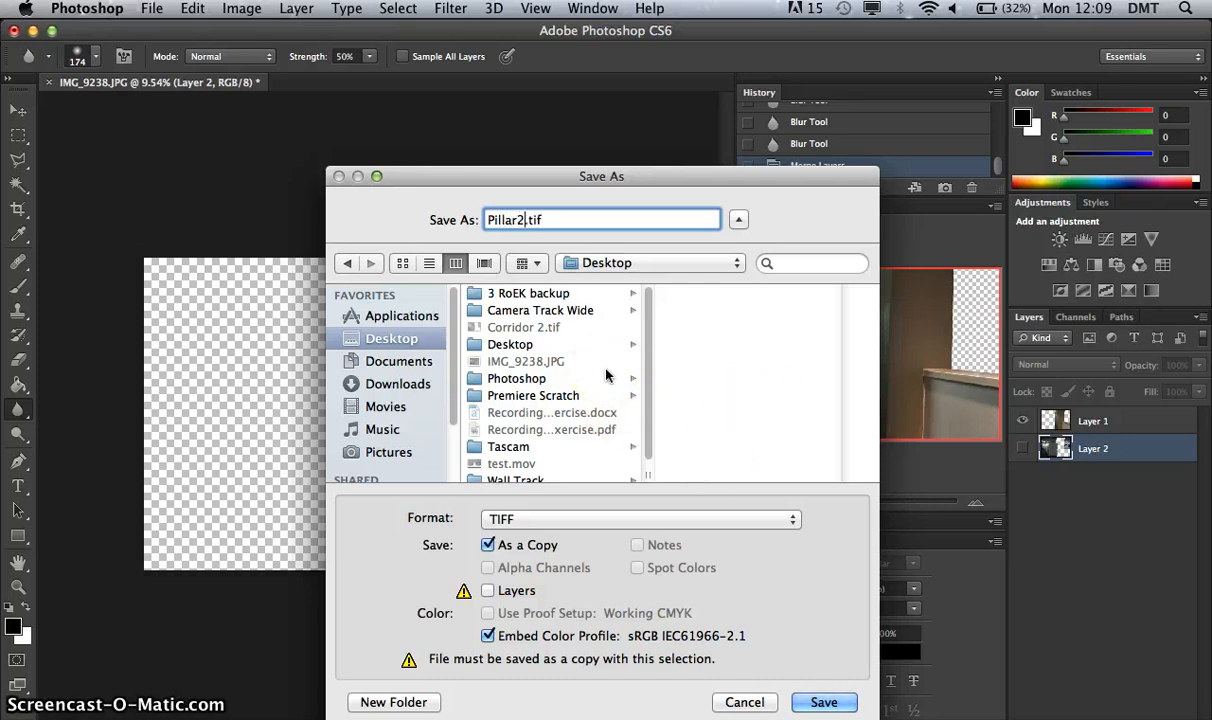
left_click(514, 378)
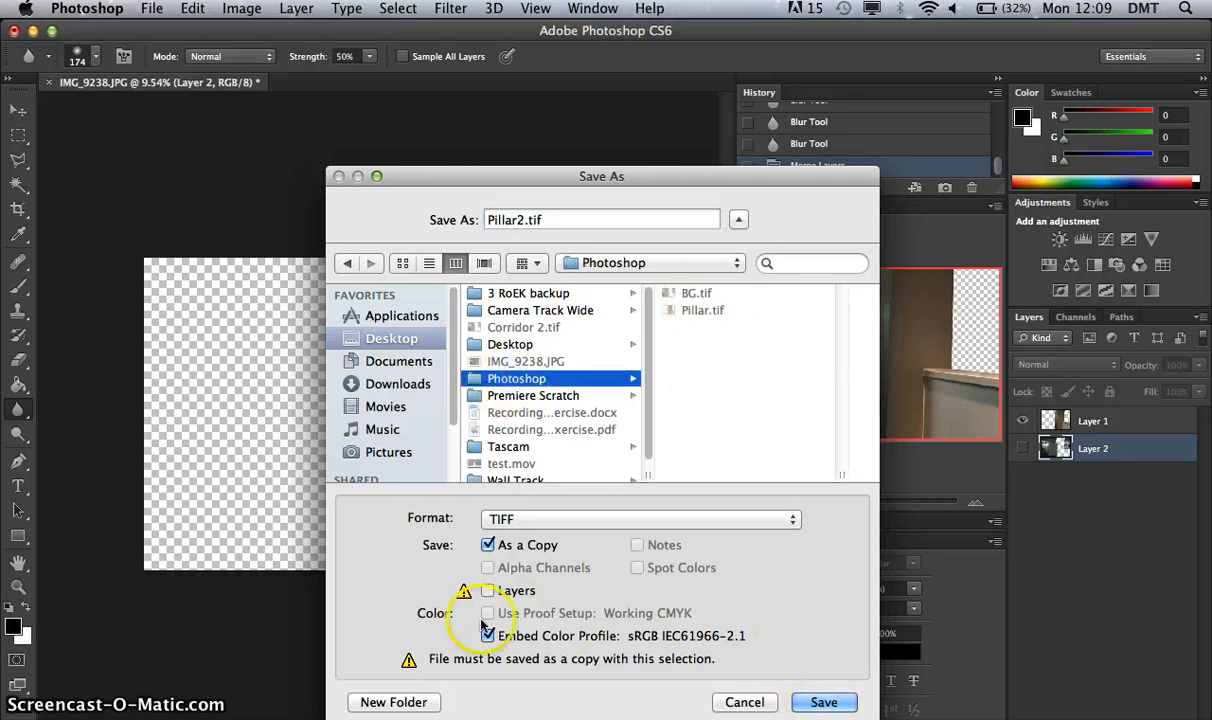
left_click(822, 704)
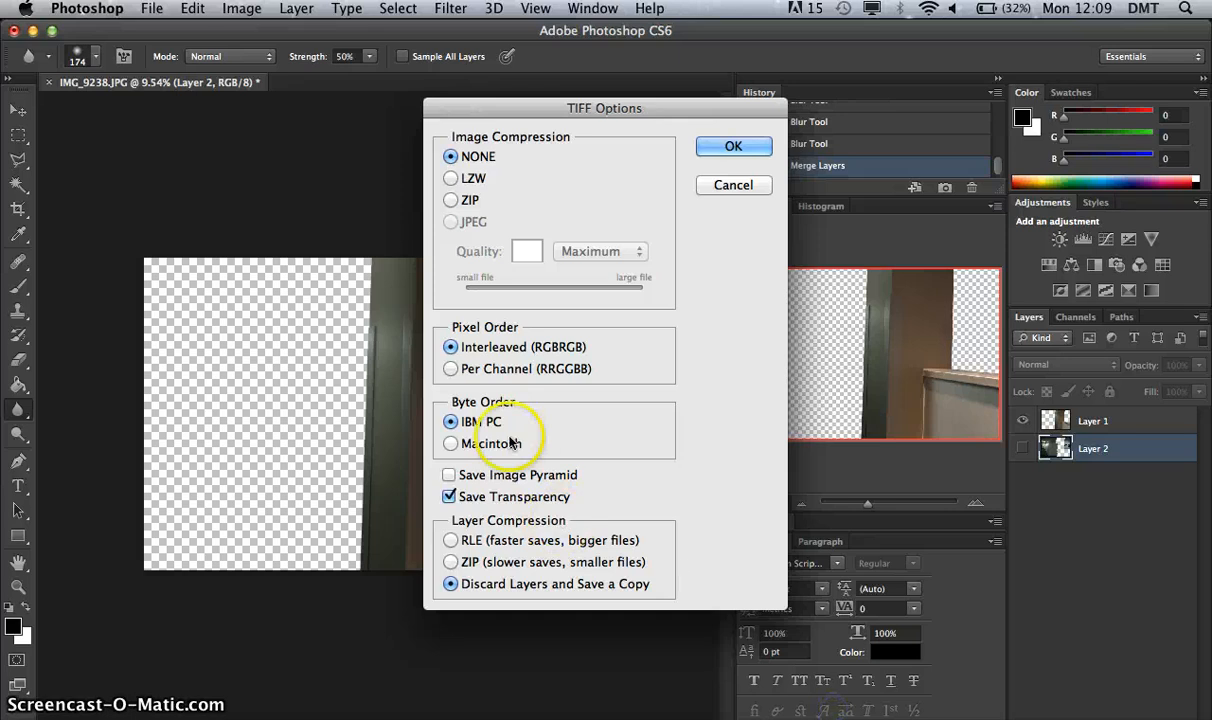
left_click(722, 147)
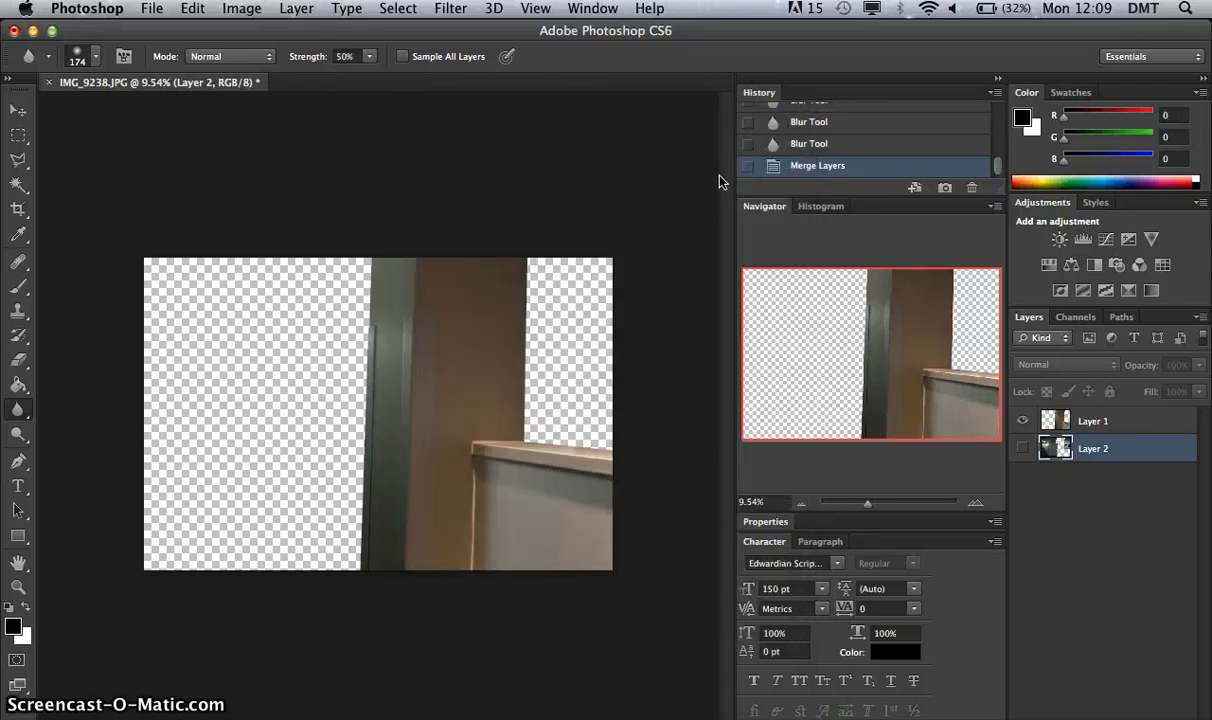
left_click(688, 300)
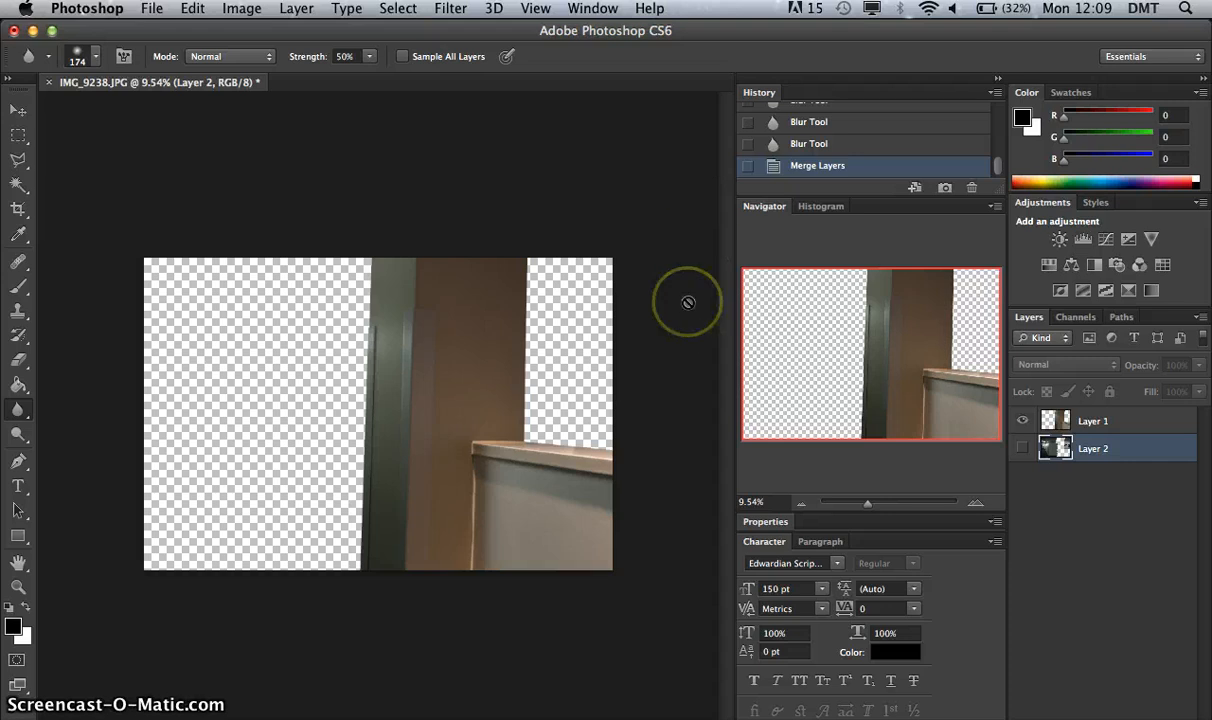